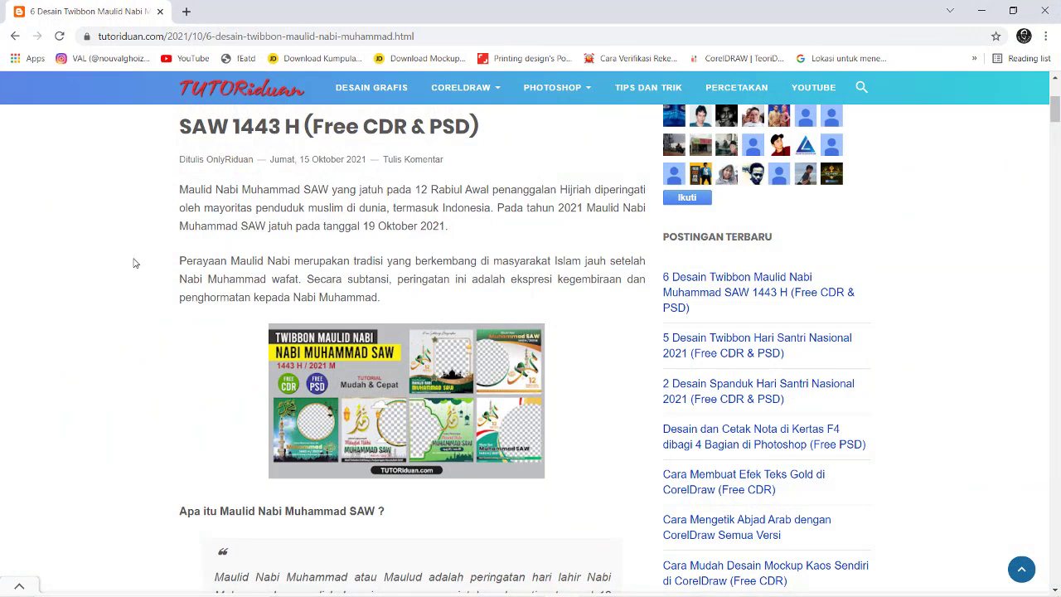
- Open Twibbon Maulid Nabi - 01's DISINI link to its Twibbonize campaign in a new tab
scroll(135, 262, up, 1)
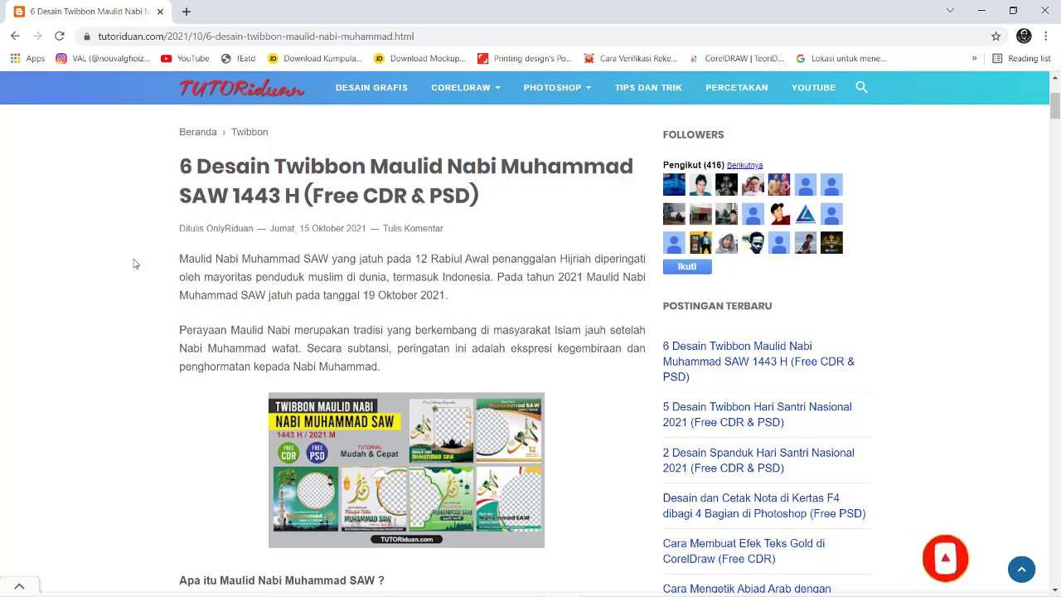
click(163, 246)
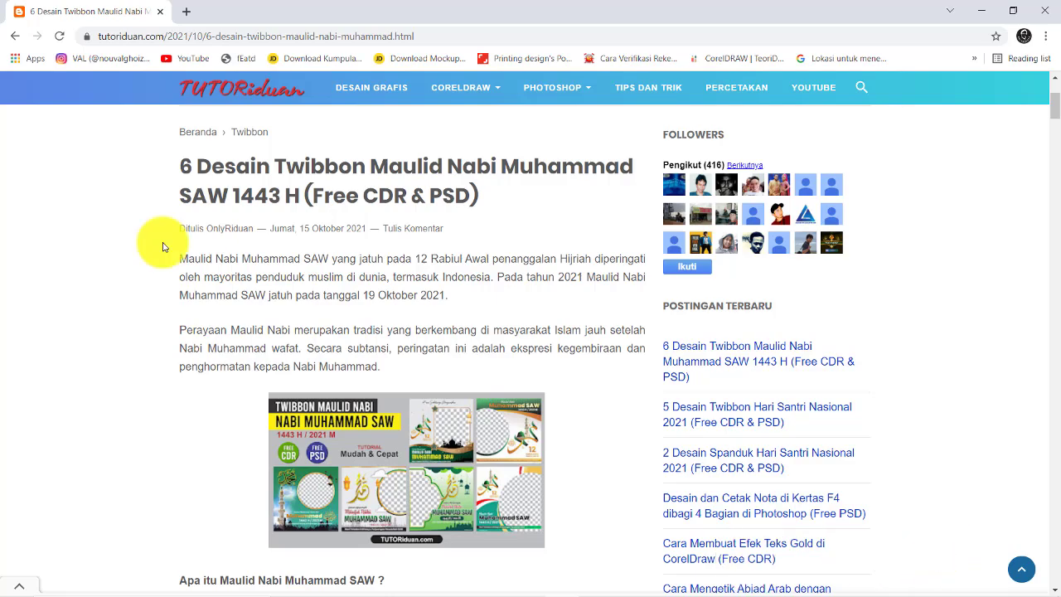
scroll(164, 246, down, 3)
scroll(163, 246, down, 3)
scroll(163, 246, down, 2)
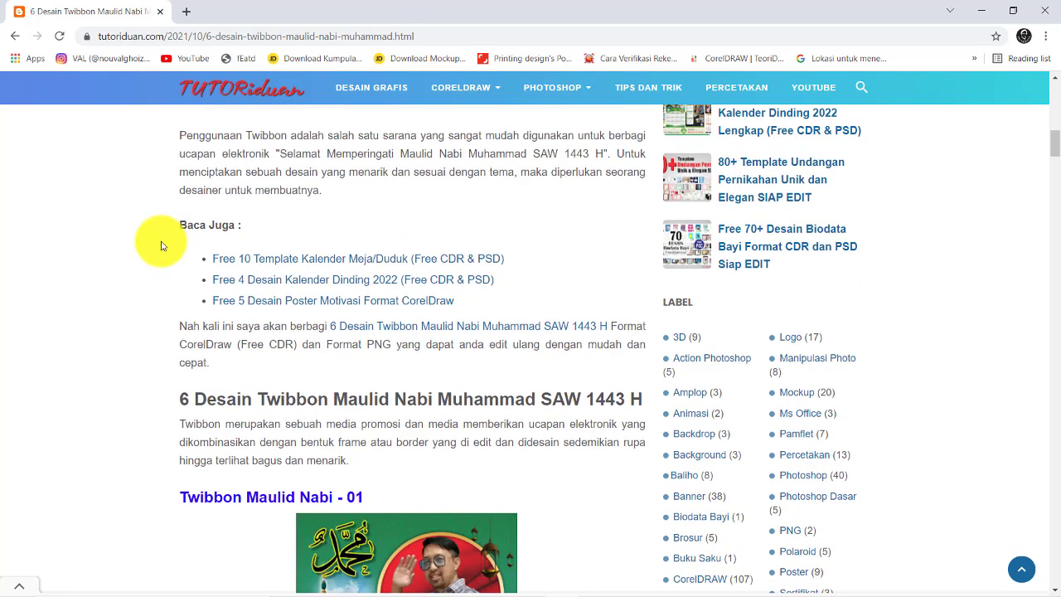
scroll(161, 245, down, 2)
scroll(162, 245, down, 1)
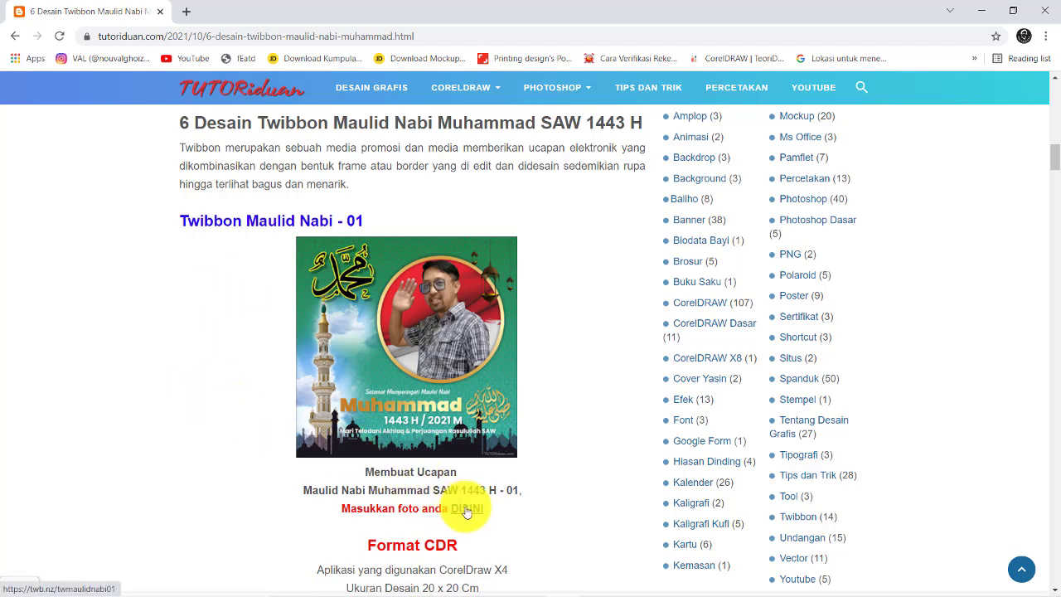
click(466, 508)
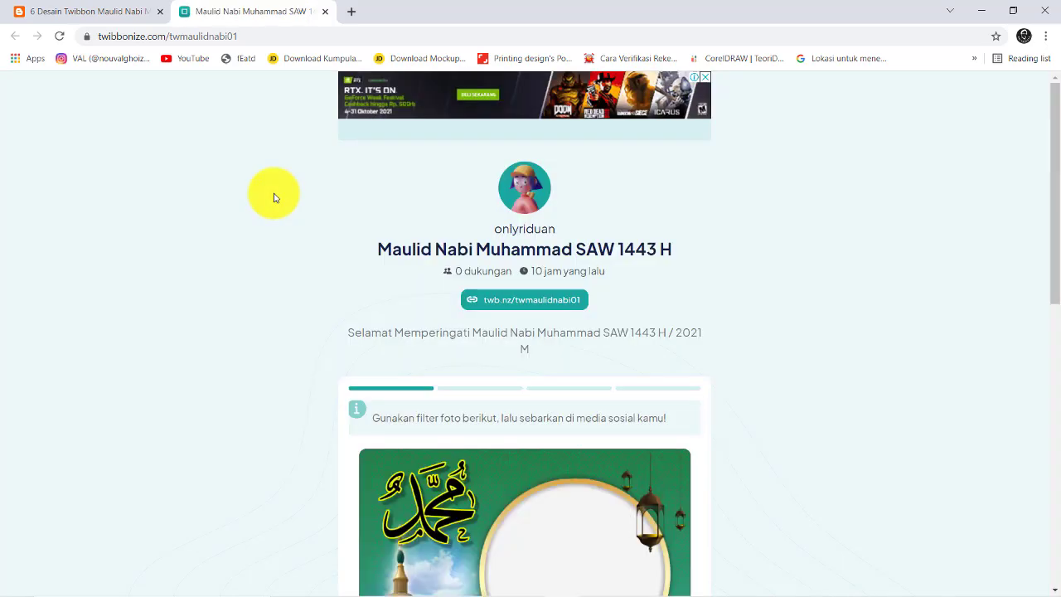
- Preview the Maulid Nabi 1443 H frame and Pilih Foto, then return to the TUTORiduan article
scroll(277, 189, down, 1)
scroll(277, 184, down, 3)
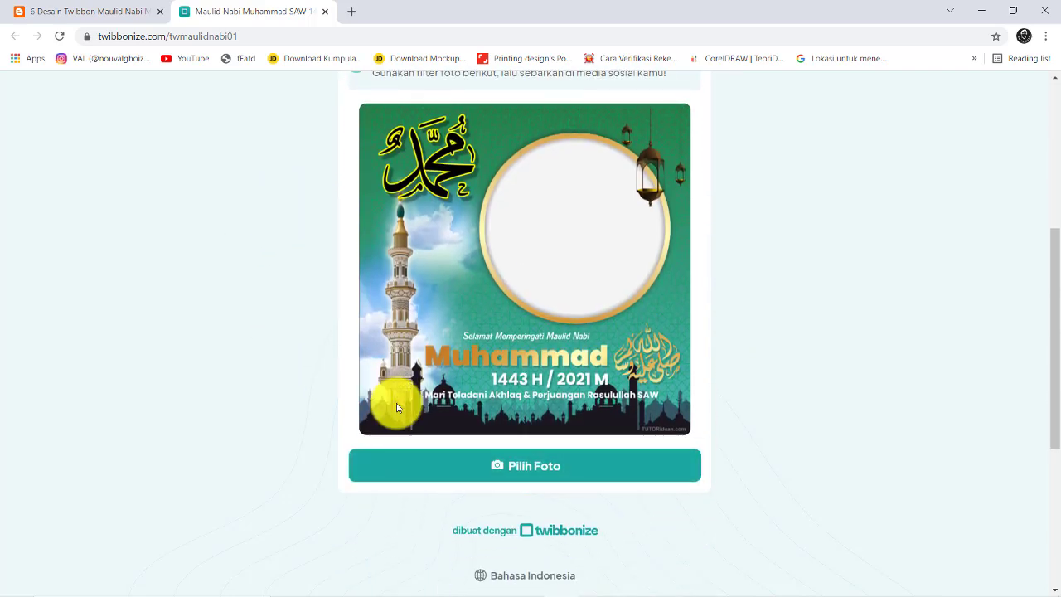
click(518, 469)
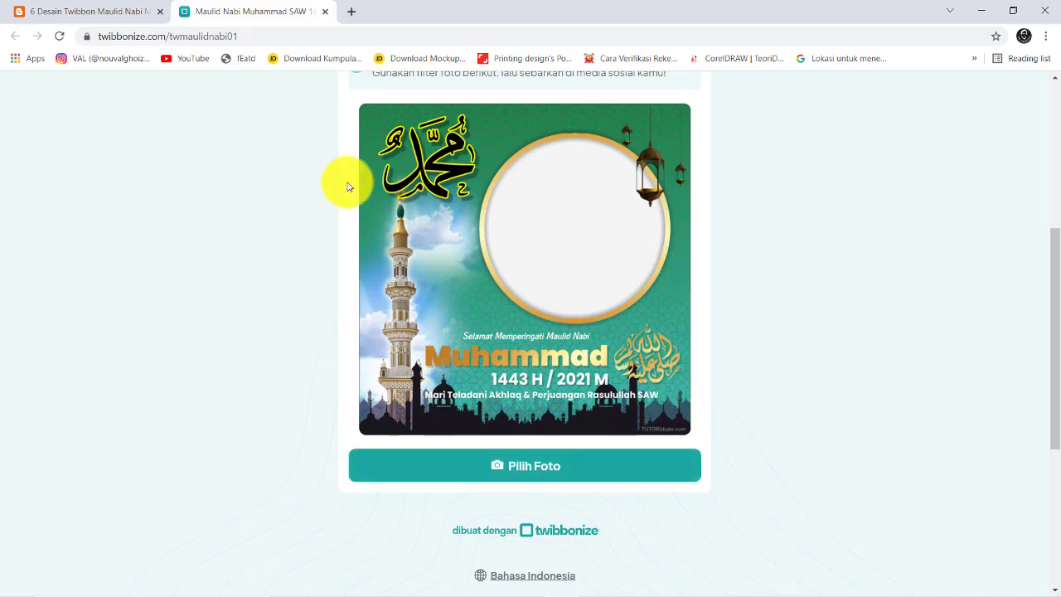
click(111, 15)
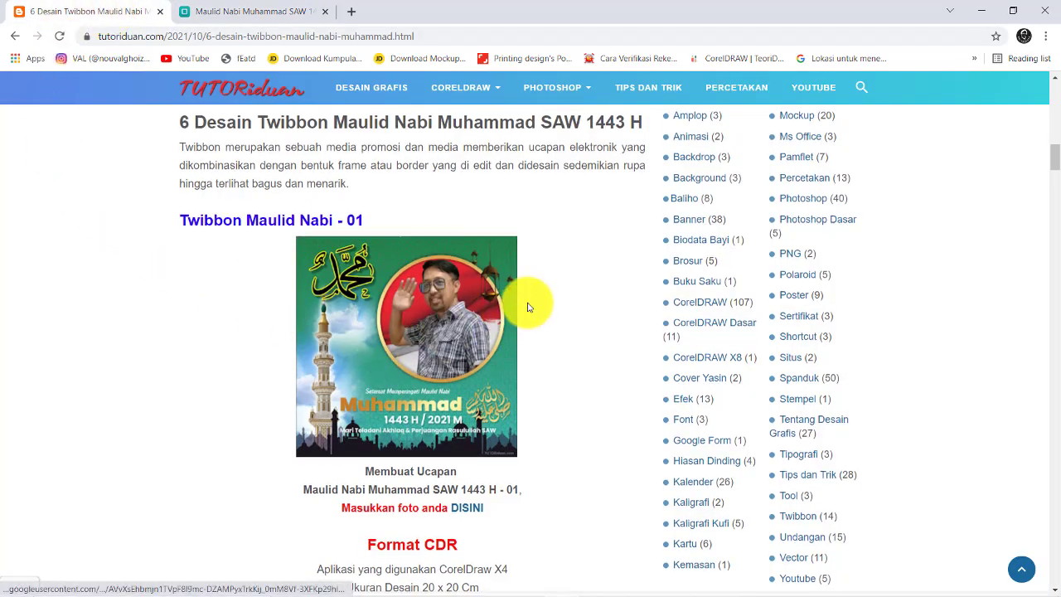
scroll(509, 315, down, 3)
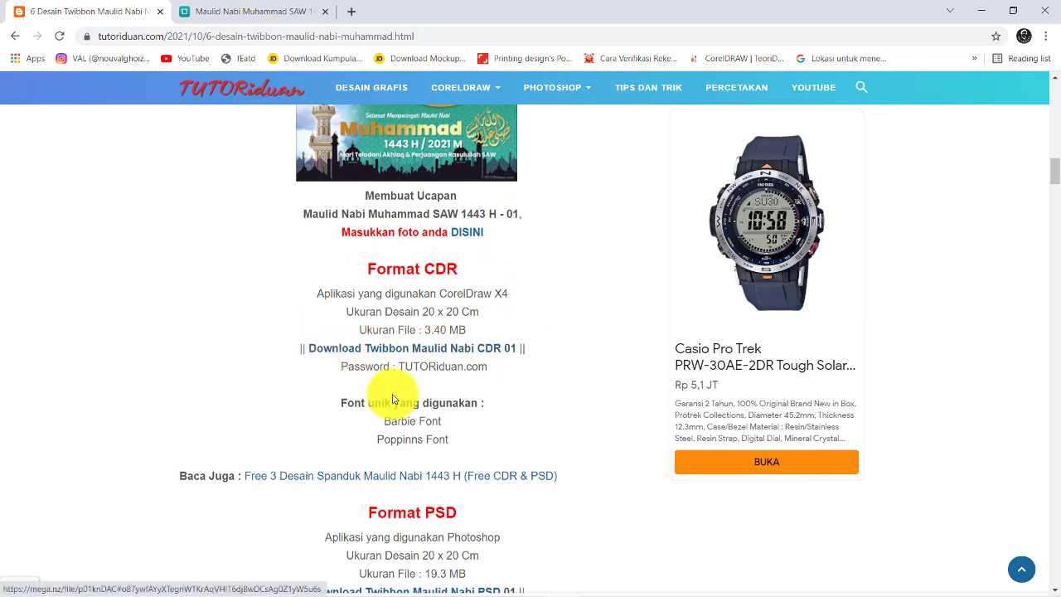
click(400, 349)
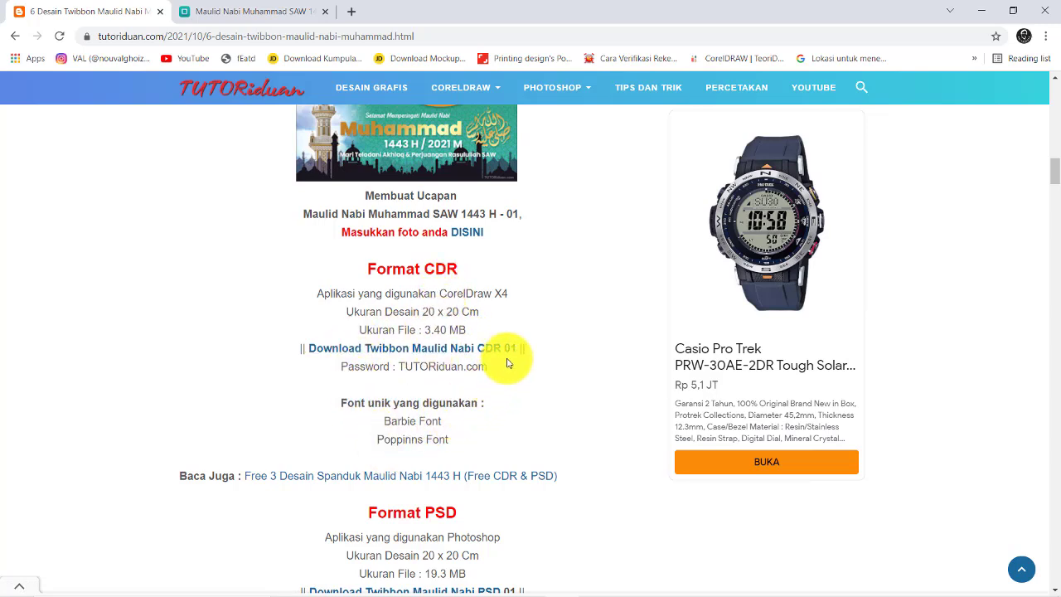
scroll(507, 363, down, 3)
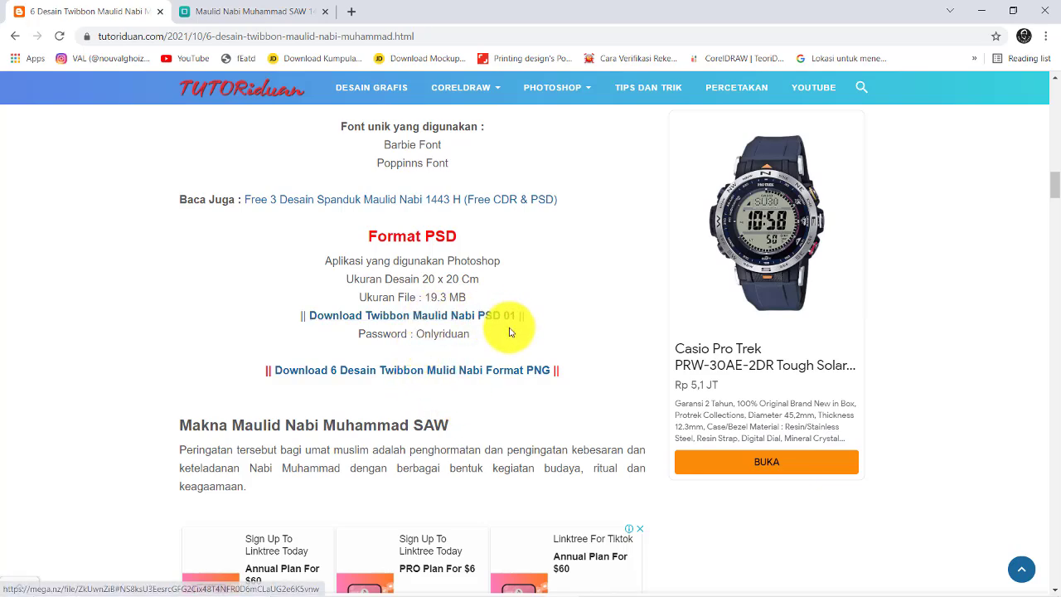
scroll(486, 315, down, 5)
scroll(486, 313, down, 3)
scroll(486, 306, up, 2)
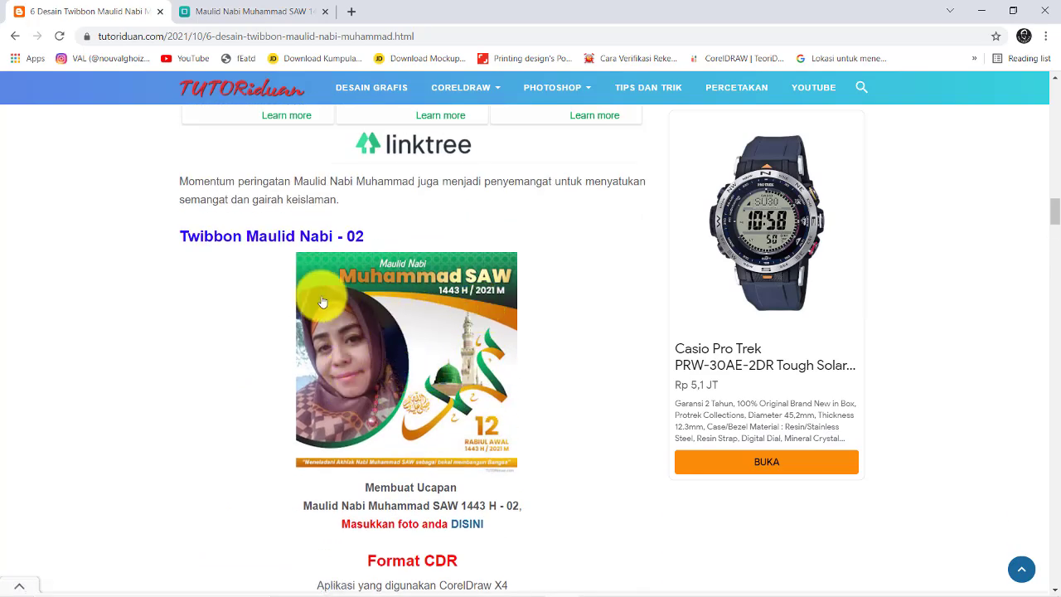
scroll(415, 356, down, 2)
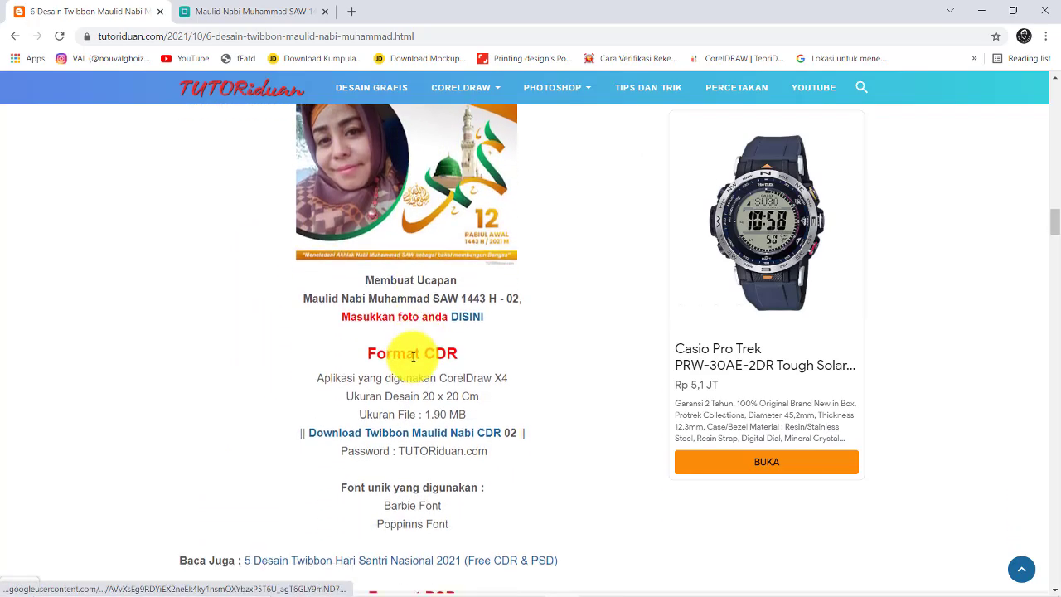
scroll(392, 332, down, 1)
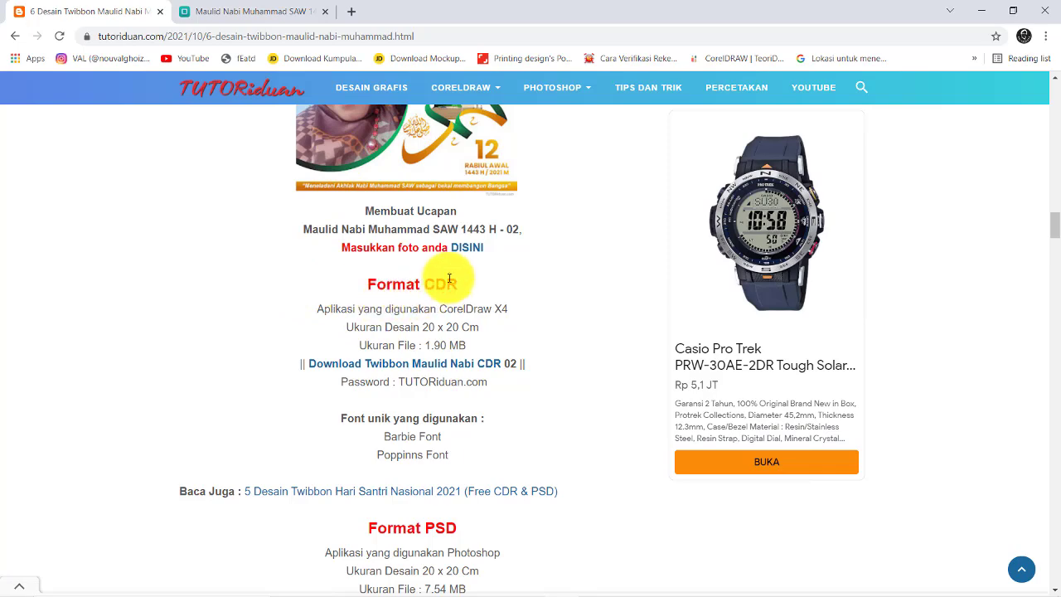
scroll(401, 414, down, 3)
scroll(417, 403, down, 1)
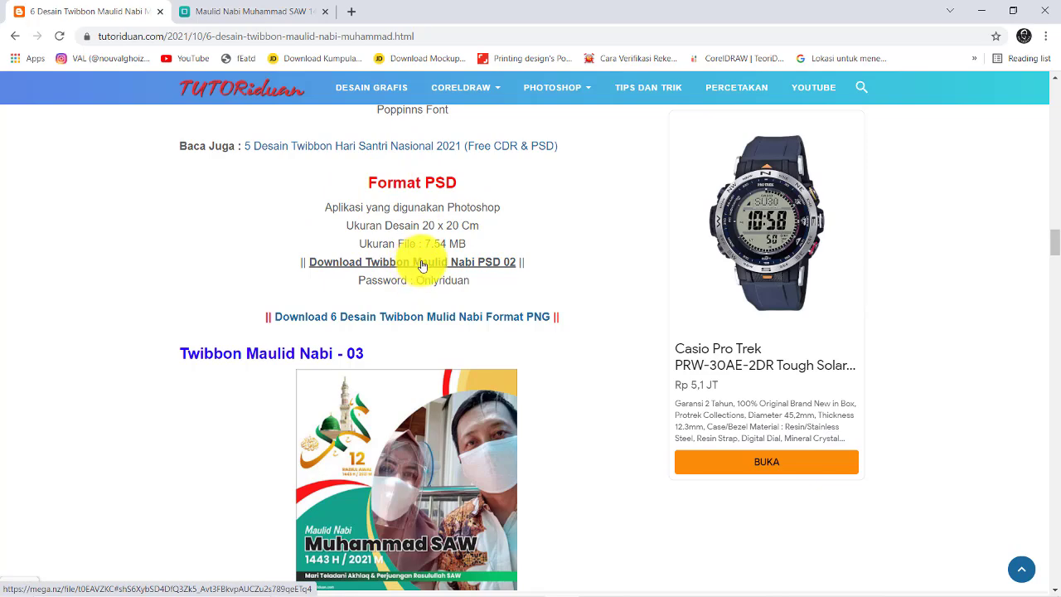
scroll(473, 305, down, 2)
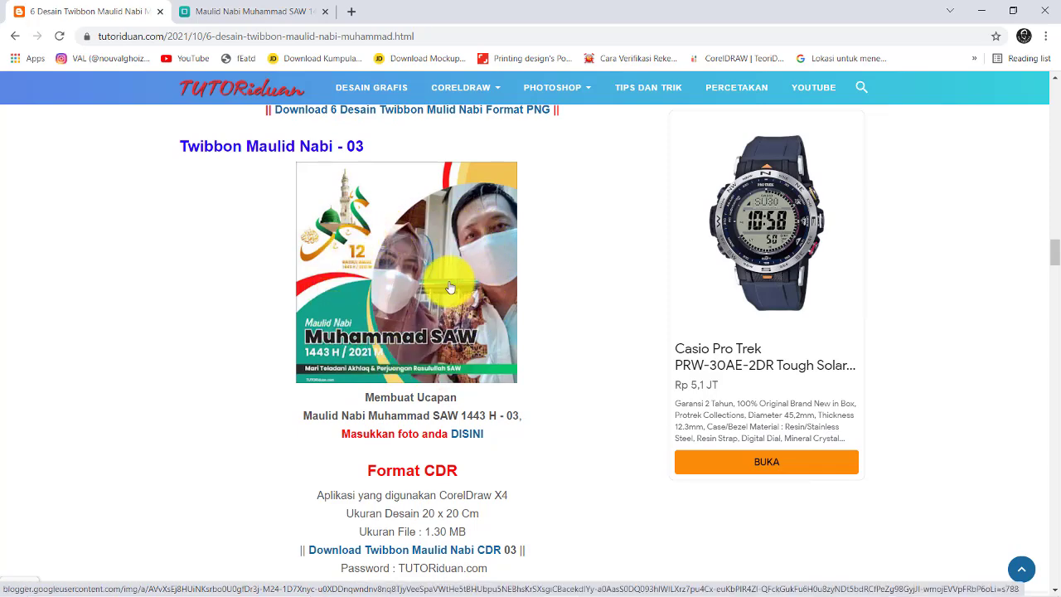
scroll(450, 285, down, 1)
scroll(465, 282, down, 3)
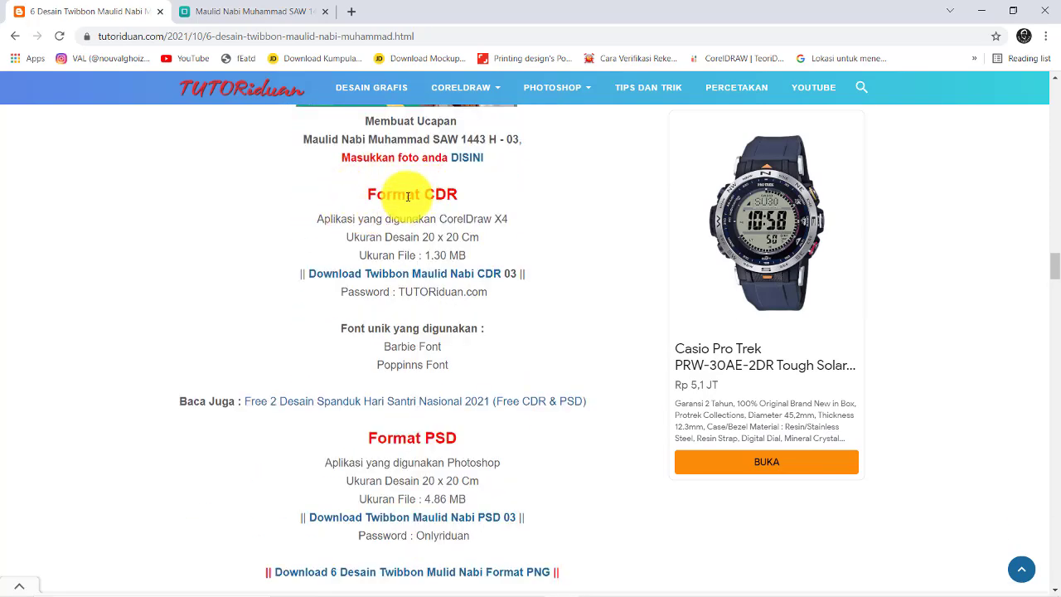
scroll(430, 280, down, 3)
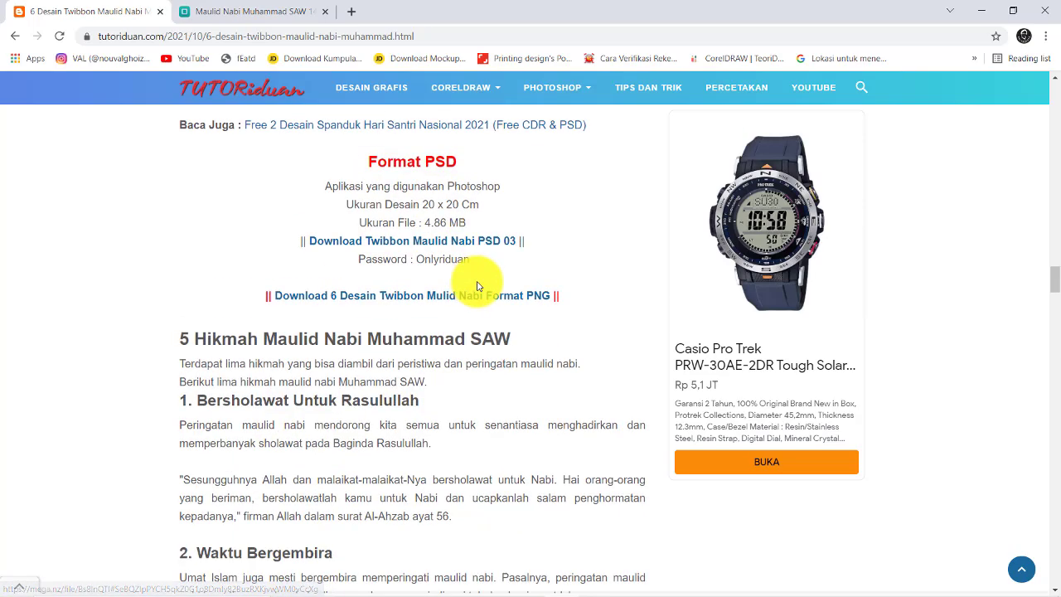
scroll(470, 362, down, 5)
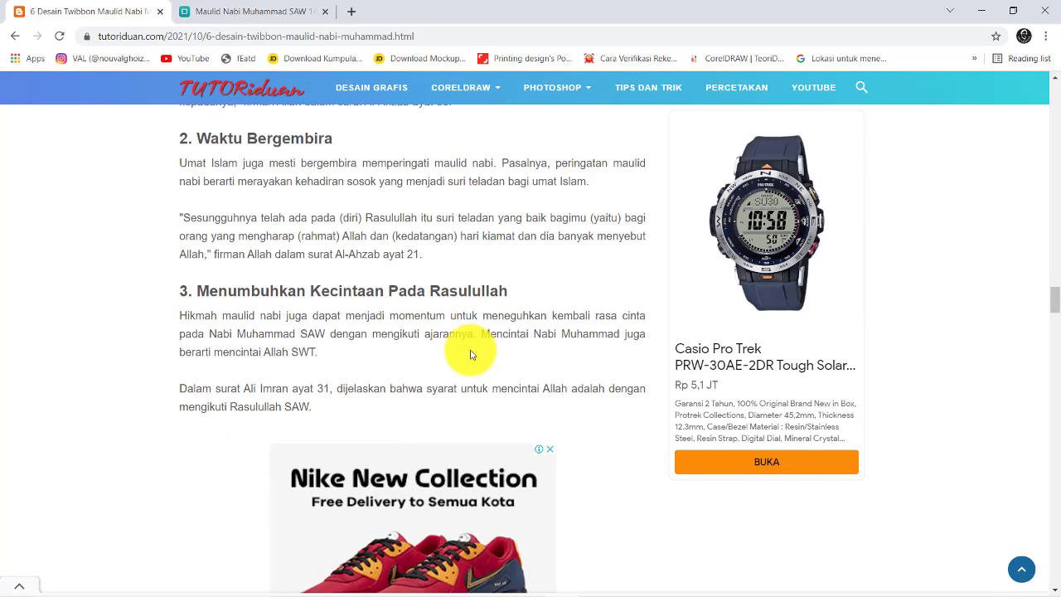
scroll(470, 361, down, 3)
scroll(470, 362, down, 3)
scroll(470, 356, down, 5)
scroll(470, 355, down, 2)
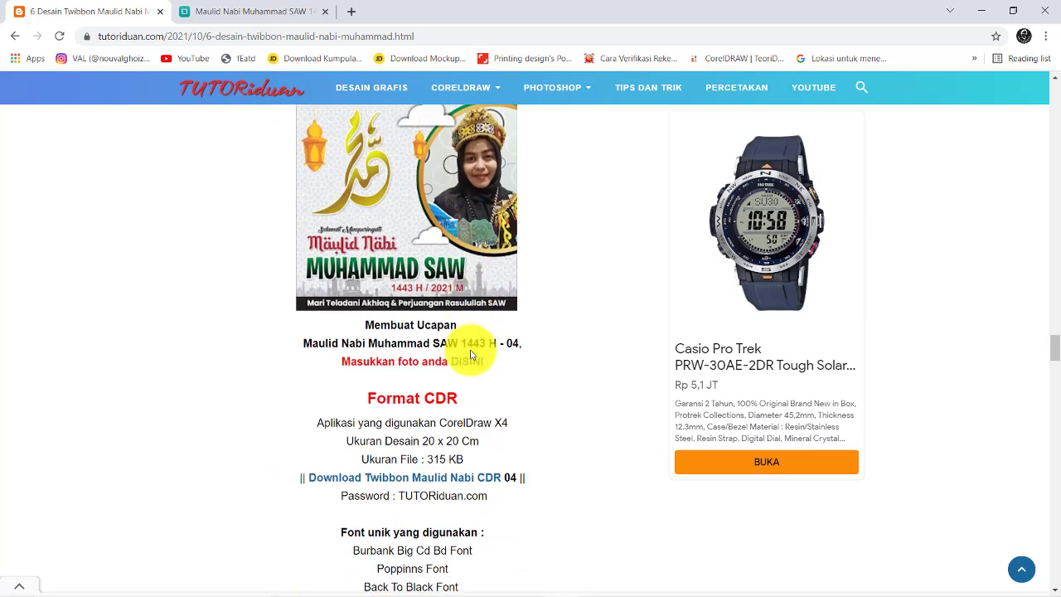
scroll(448, 315, up, 1)
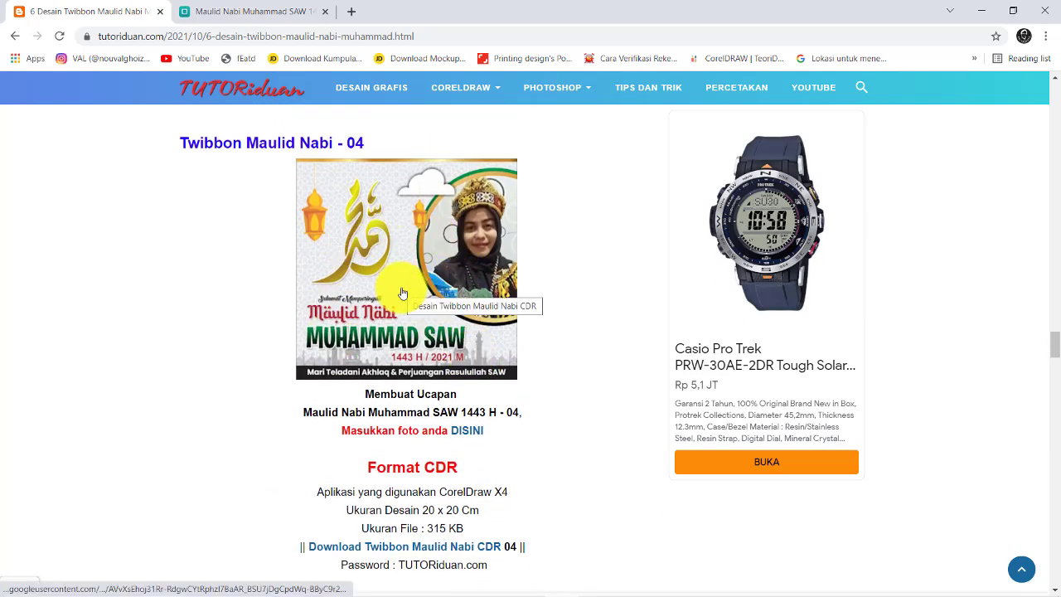
scroll(406, 274, down, 1)
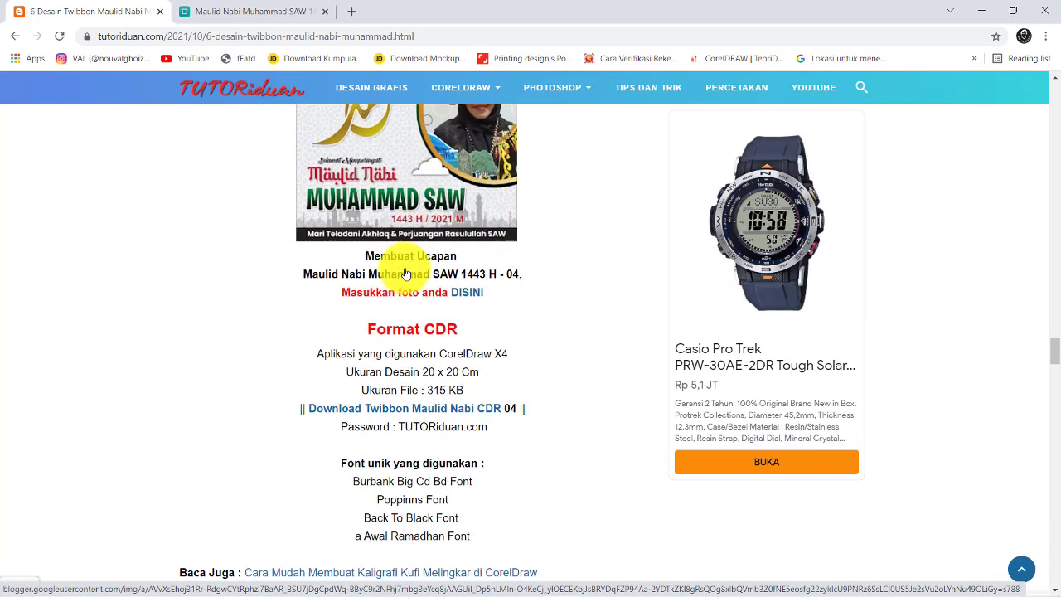
scroll(406, 272, down, 2)
click(441, 275)
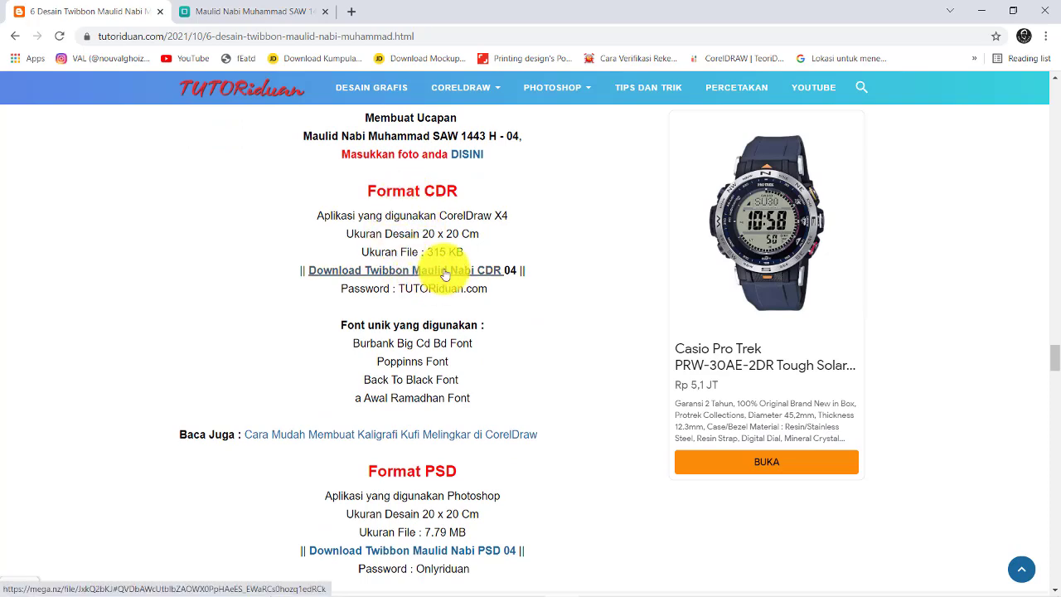
scroll(442, 265, down, 2)
scroll(443, 331, up, 1)
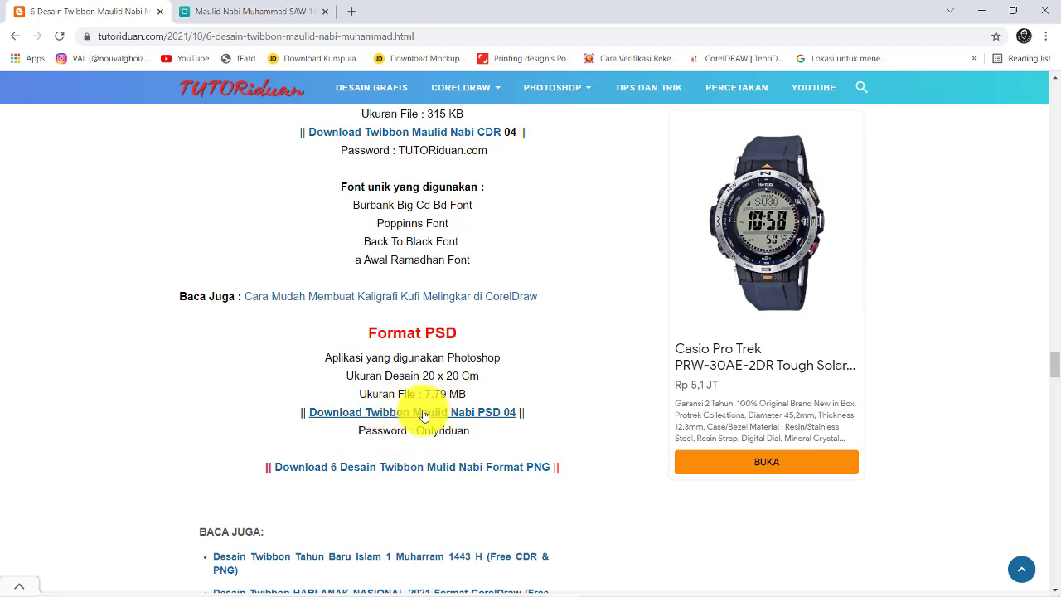
scroll(433, 373, down, 3)
scroll(435, 373, down, 3)
scroll(435, 373, down, 3)
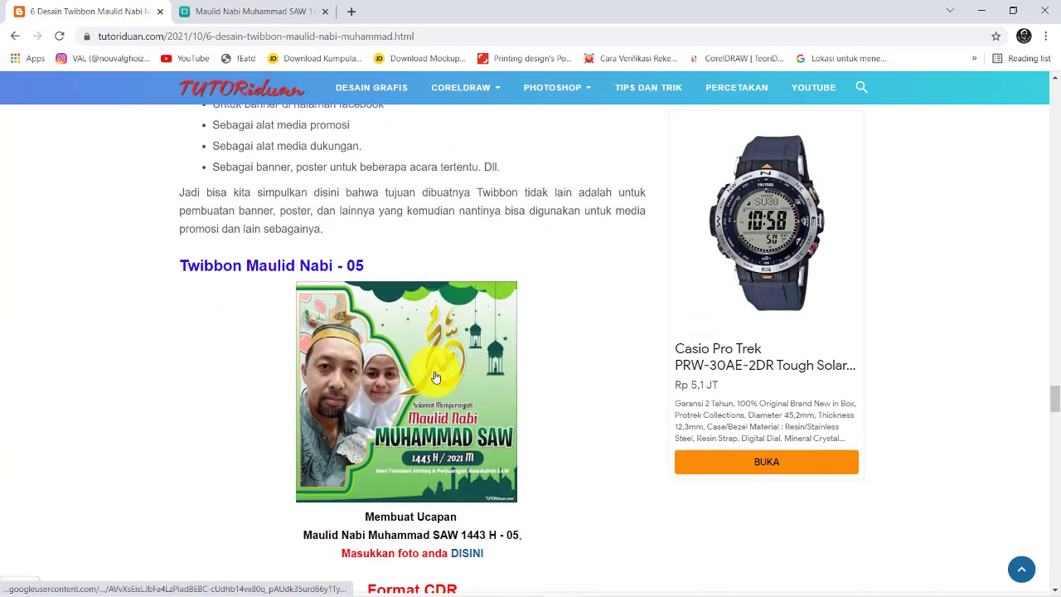
scroll(436, 375, down, 1)
scroll(434, 375, down, 1)
scroll(431, 374, up, 1)
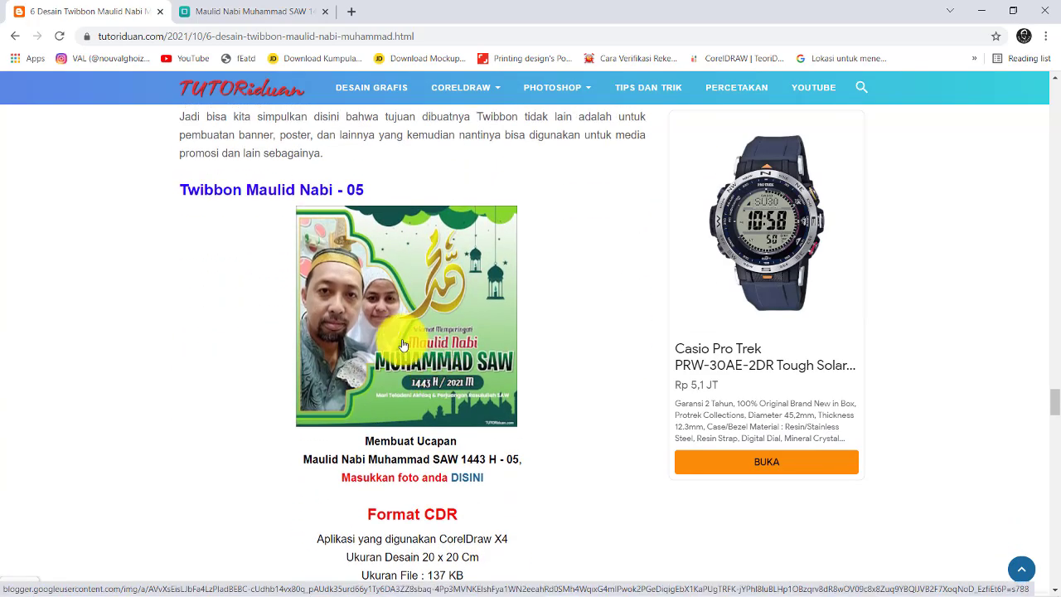
scroll(416, 363, down, 2)
scroll(420, 352, down, 3)
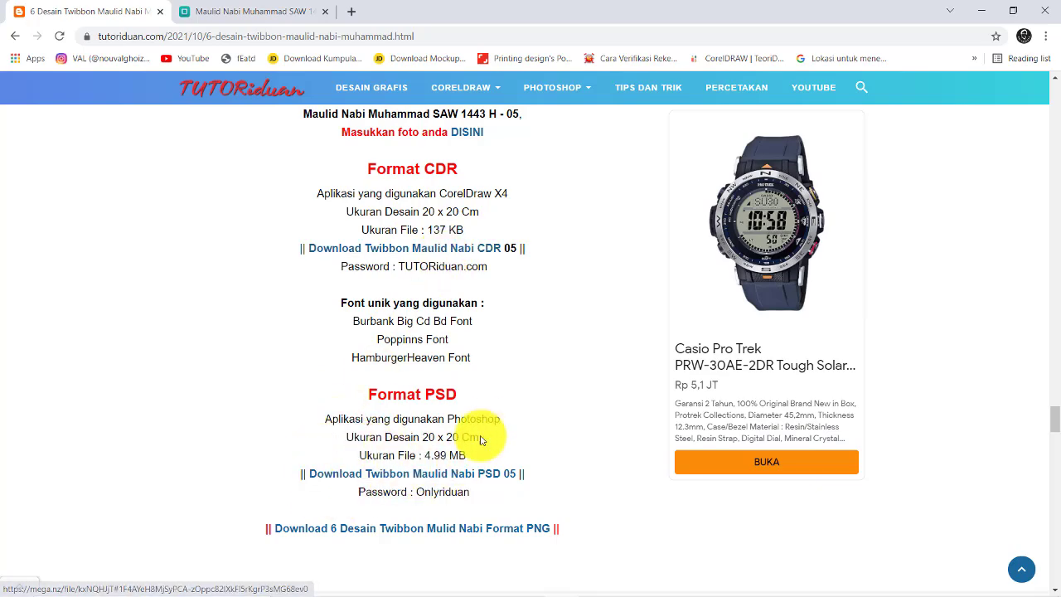
scroll(483, 431, down, 2)
scroll(482, 430, down, 2)
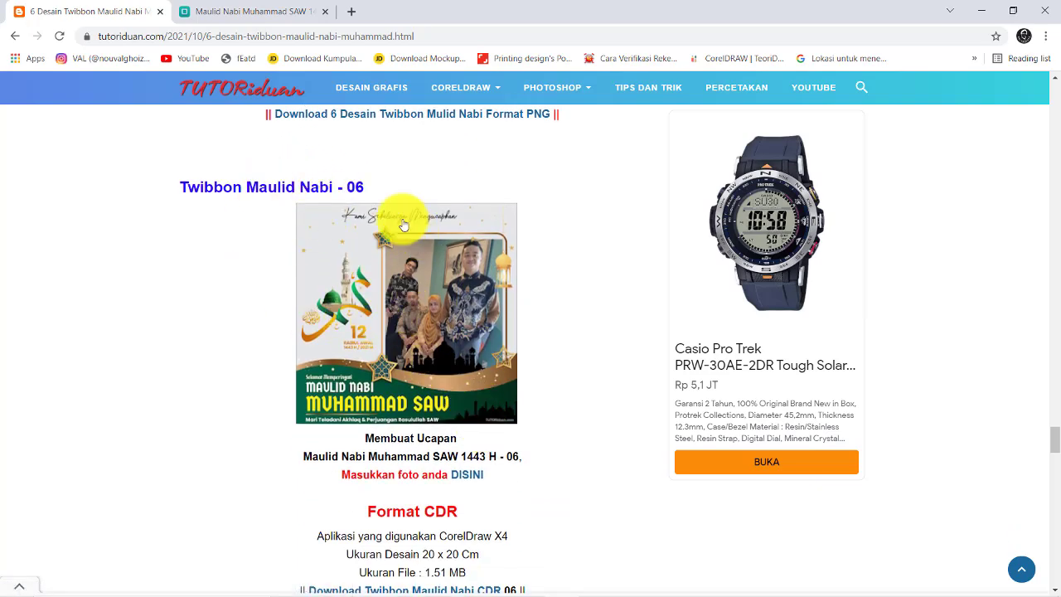
scroll(411, 344, down, 1)
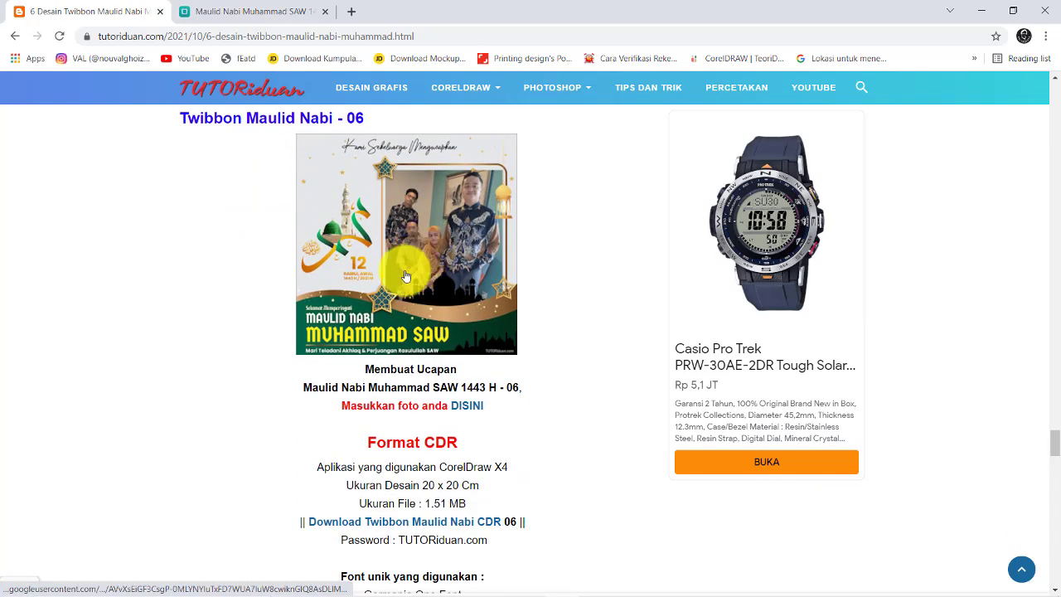
scroll(422, 358, down, 3)
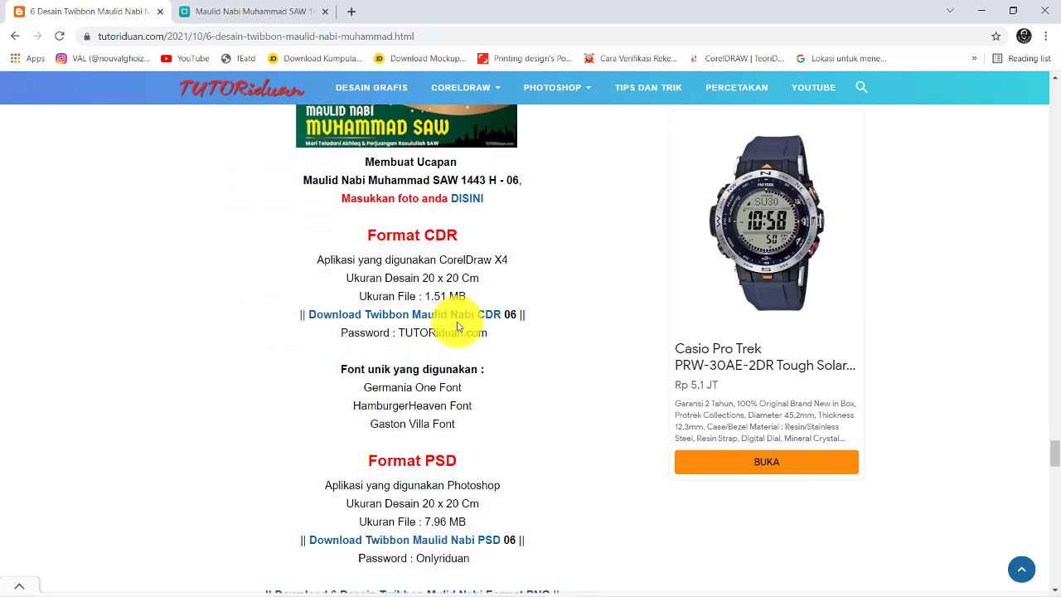
scroll(457, 323, down, 3)
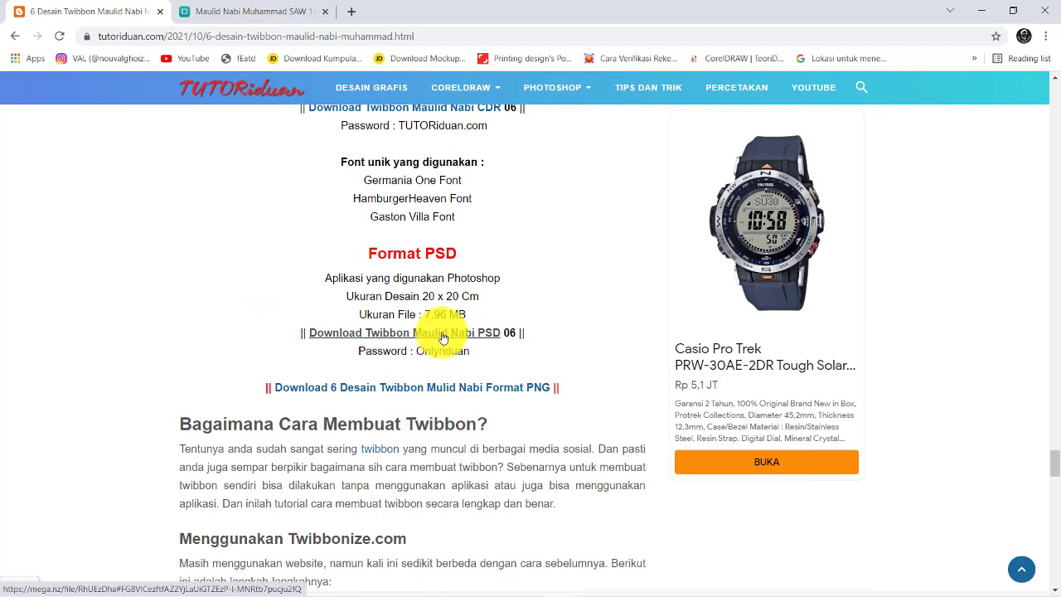
scroll(443, 338, up, 1)
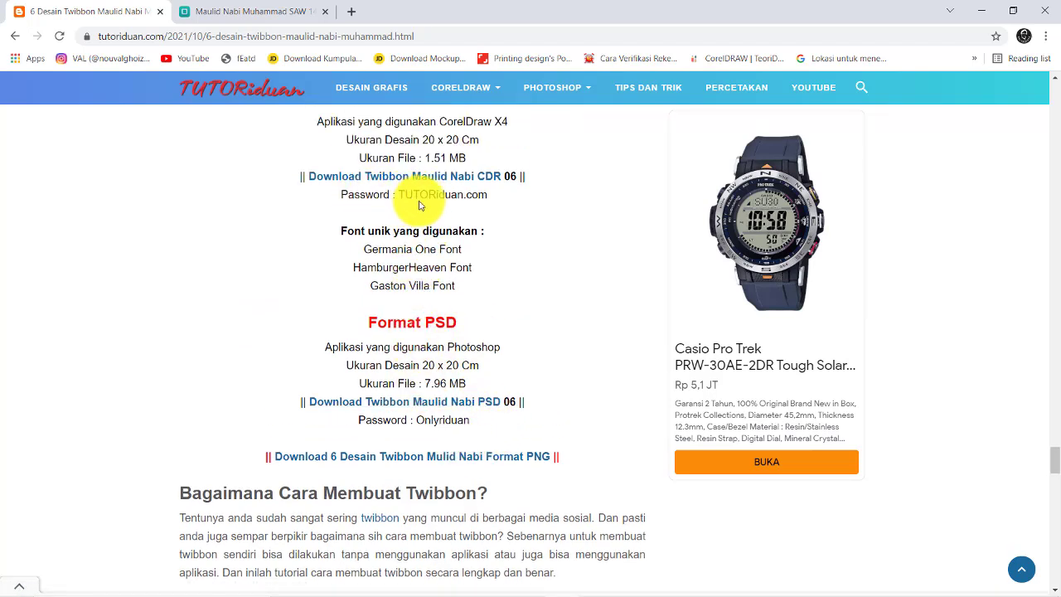
- Scroll back up to the first twibbon's links, then switch to File Explorer's File folder
scroll(434, 384, up, 3)
scroll(434, 384, up, 5)
scroll(435, 384, up, 5)
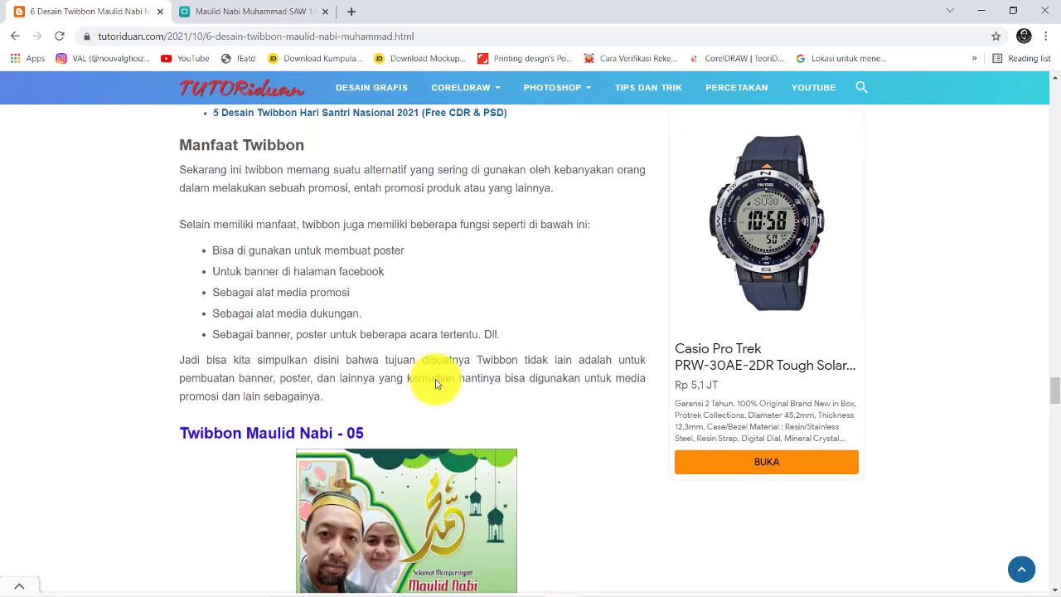
scroll(434, 384, up, 5)
scroll(437, 384, up, 5)
scroll(437, 384, up, 5)
scroll(437, 384, up, 5)
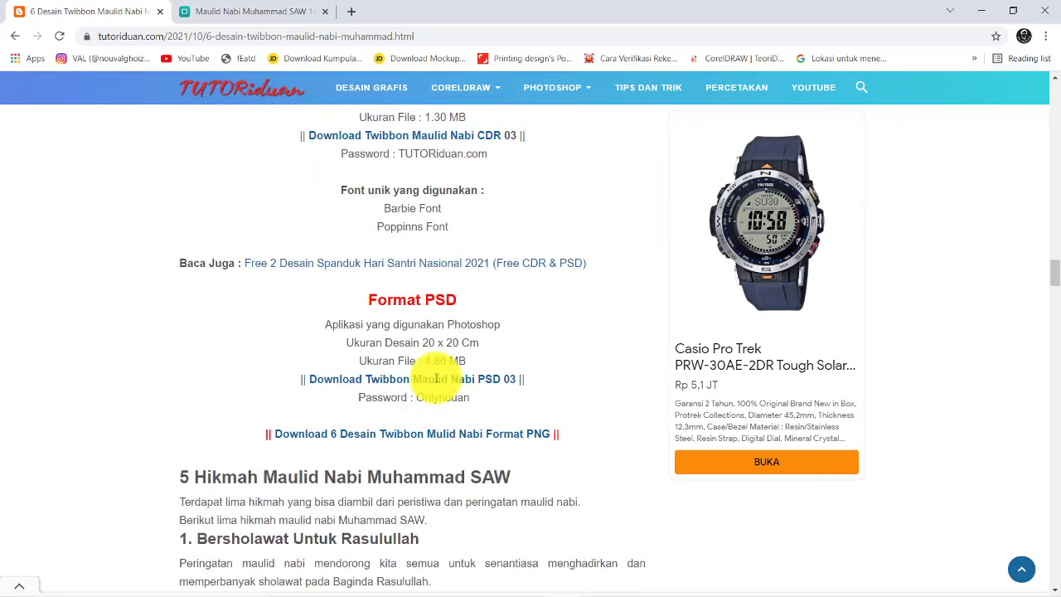
scroll(437, 381, up, 5)
scroll(436, 378, up, 5)
scroll(436, 377, up, 5)
scroll(436, 378, up, 5)
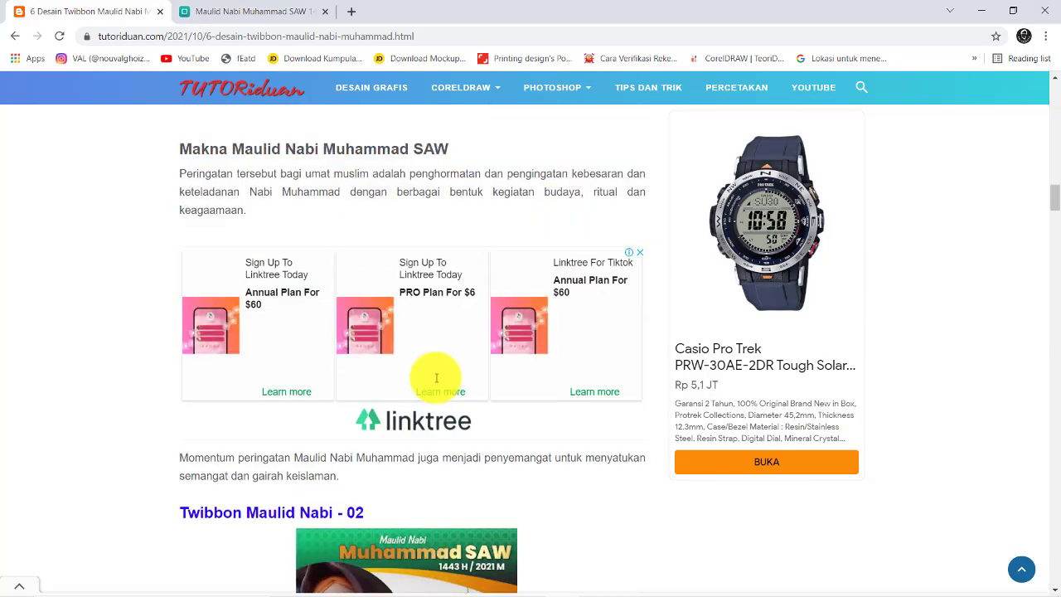
scroll(436, 378, up, 4)
scroll(436, 378, up, 3)
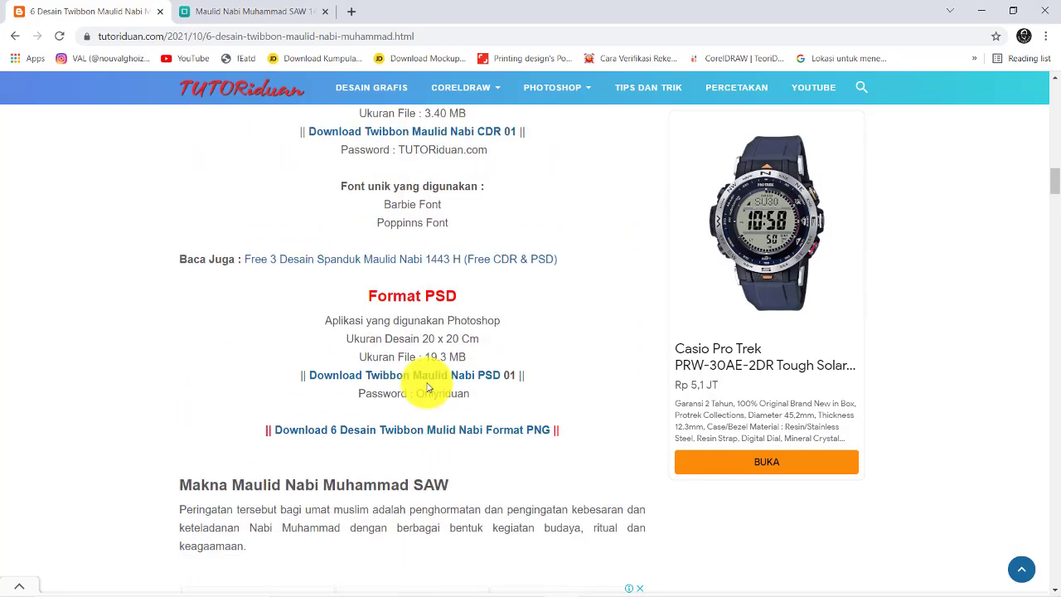
scroll(431, 379, up, 2)
scroll(428, 382, up, 4)
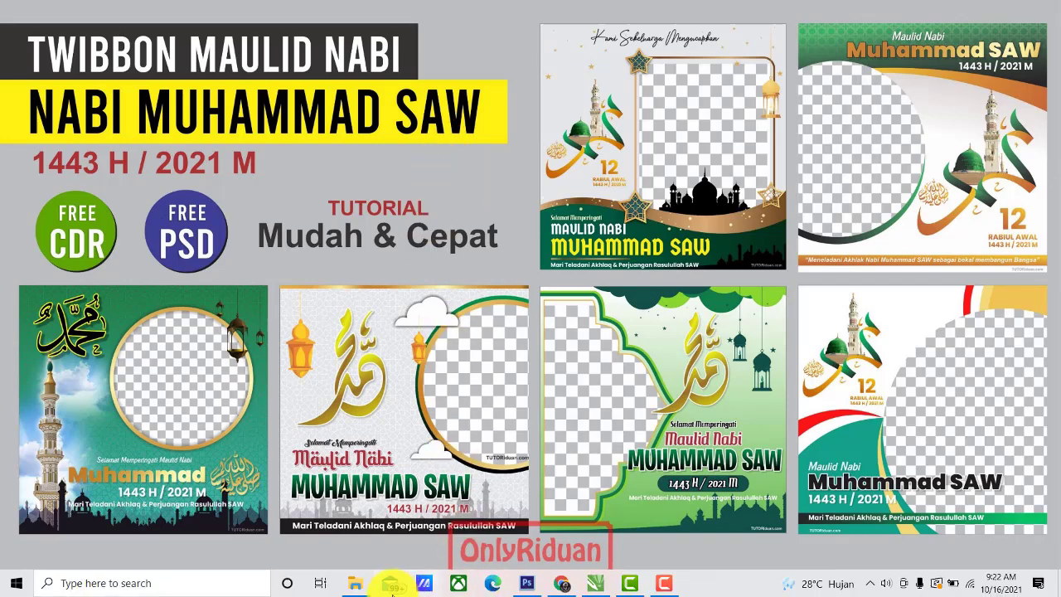
click(357, 585)
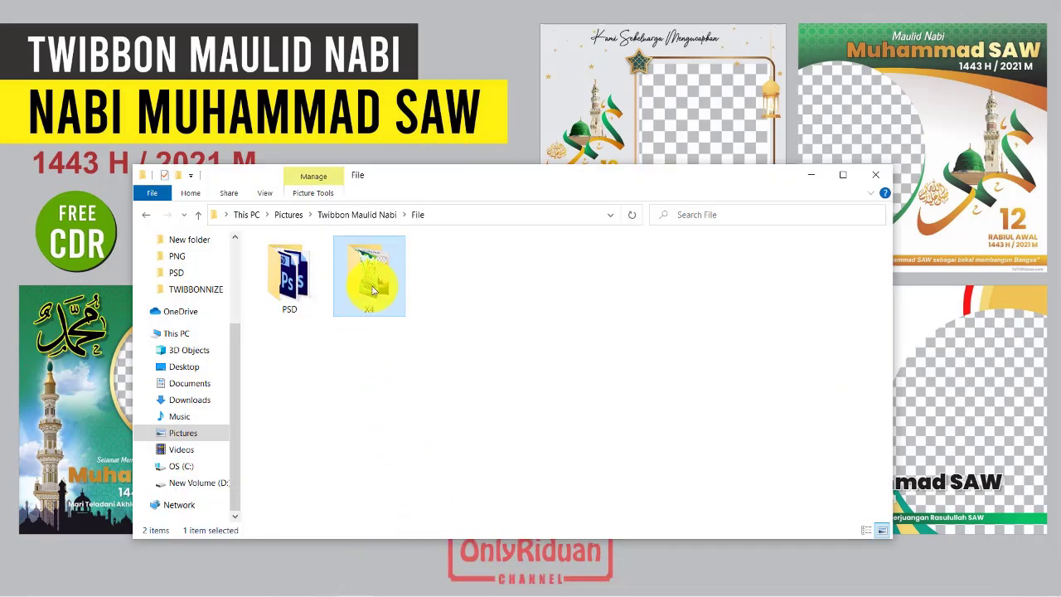
- Open the X4 folder and delete the unpacked CDR 06 design file, keeping its archive
double_click(373, 278)
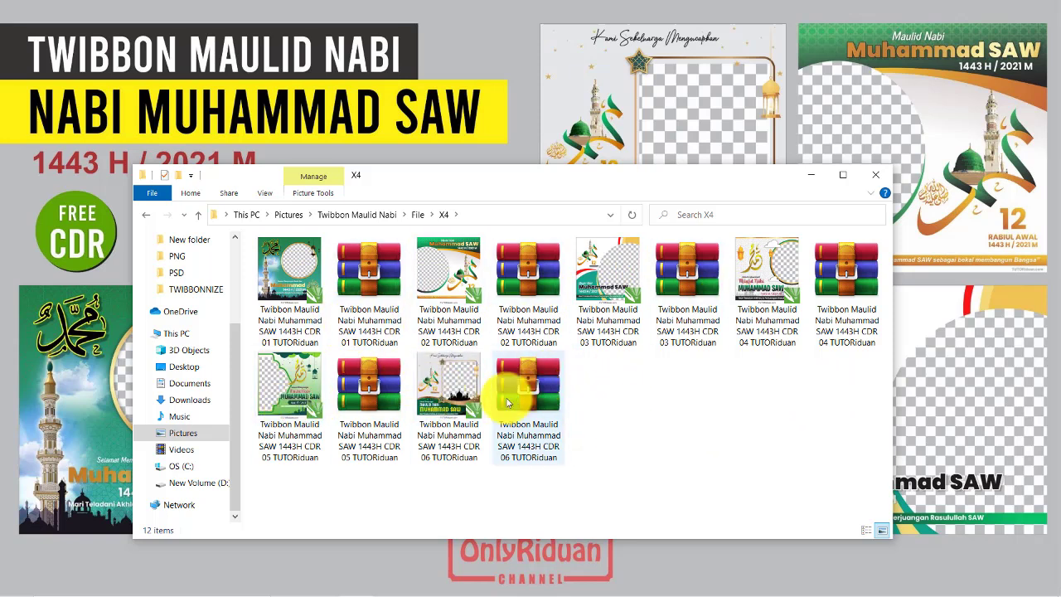
click(462, 391)
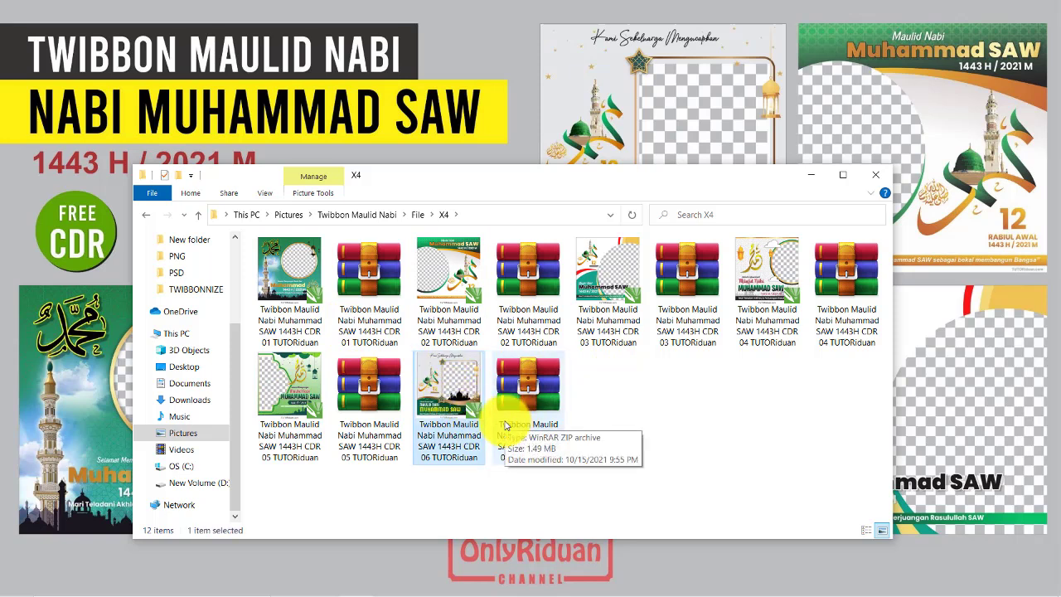
key(Delete)
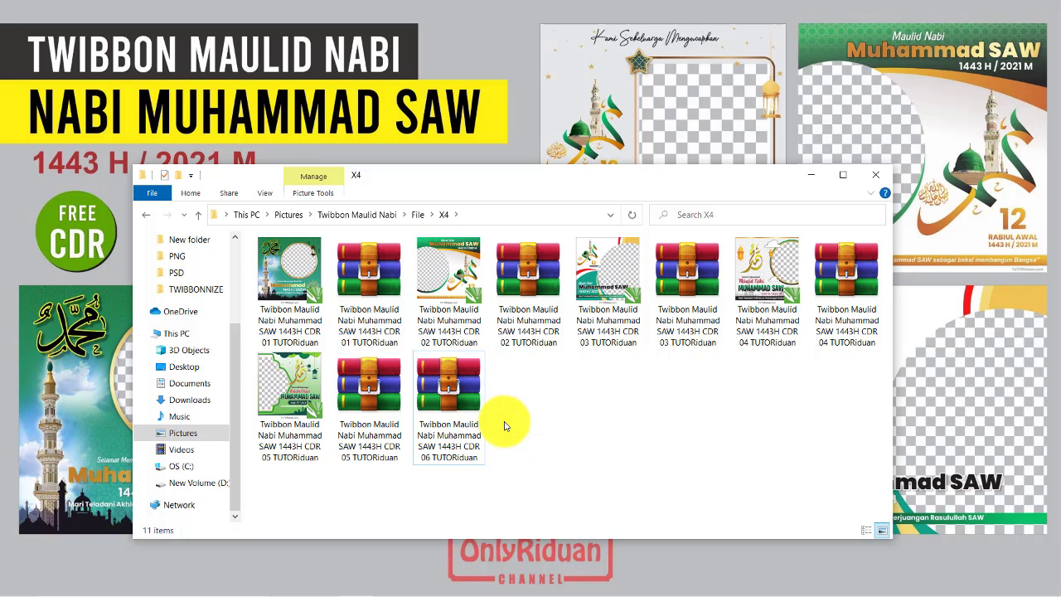
click(452, 390)
click(572, 429)
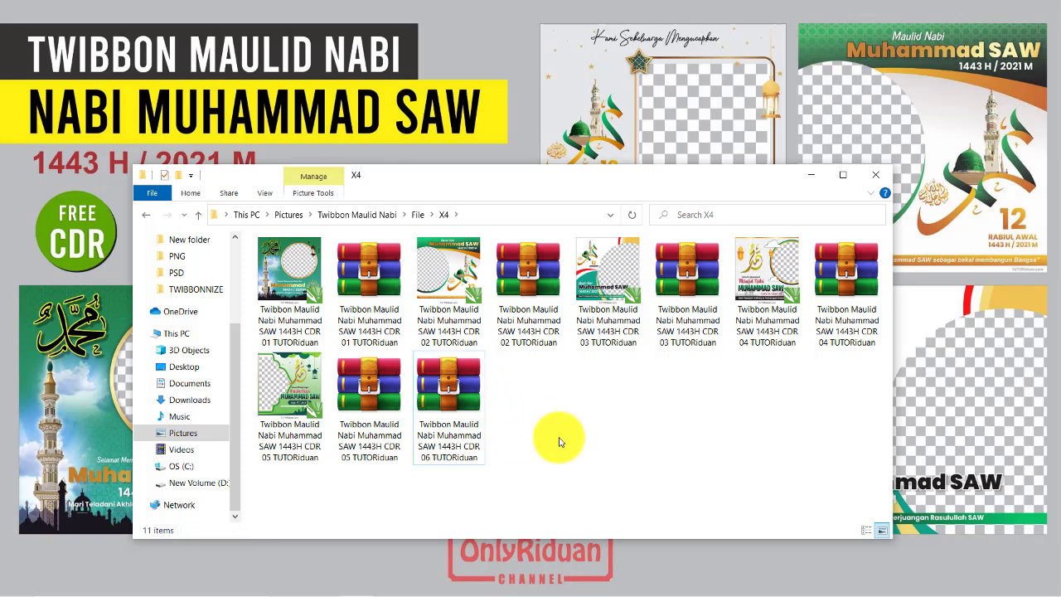
- Extract the CDR 06 archive here using the archive password, then go up to File
right_click(452, 386)
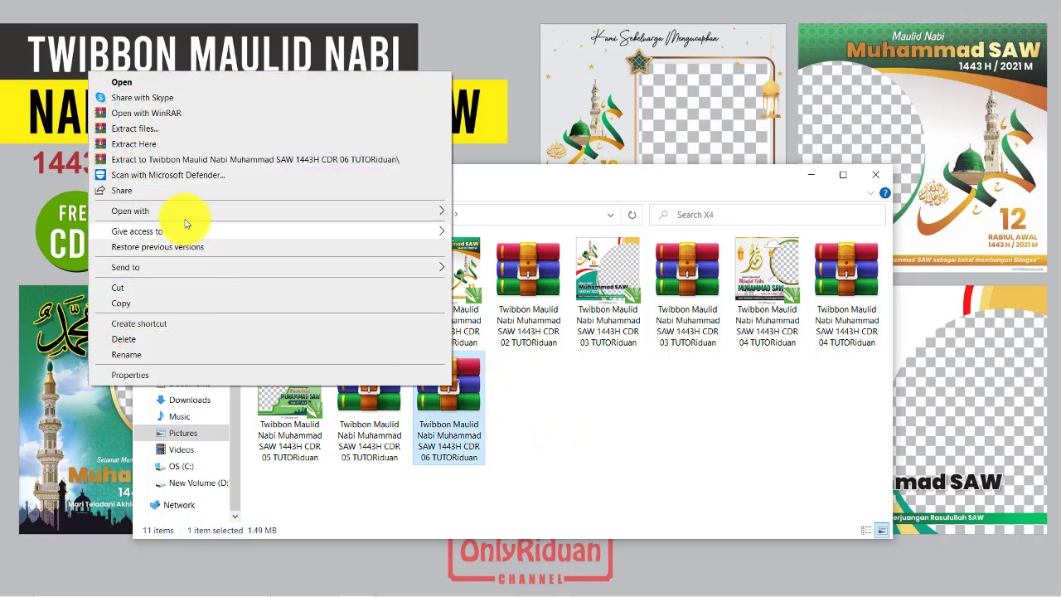
click(147, 144)
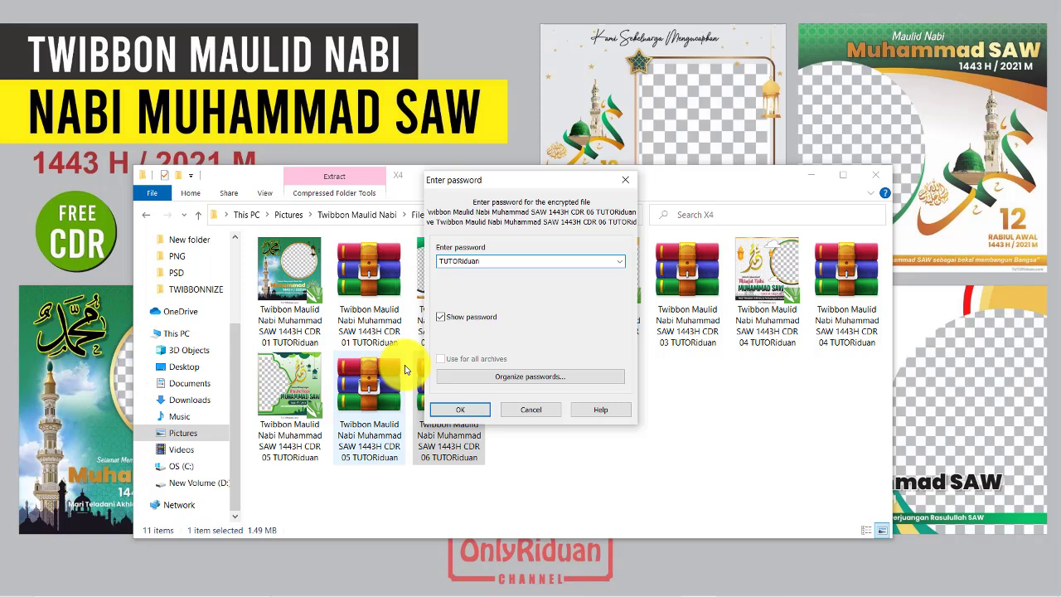
double_click(463, 261)
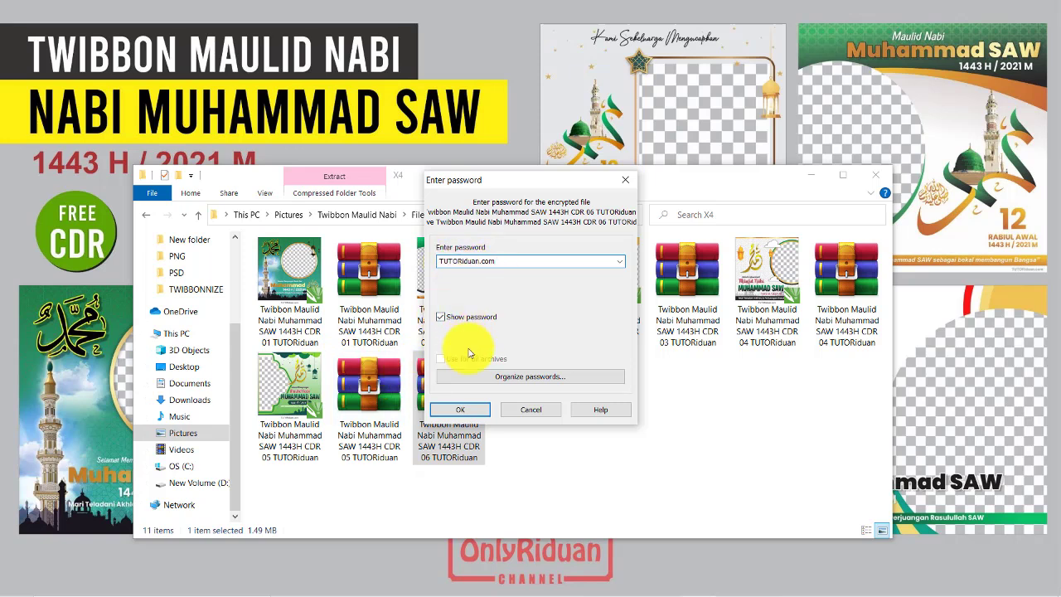
click(468, 409)
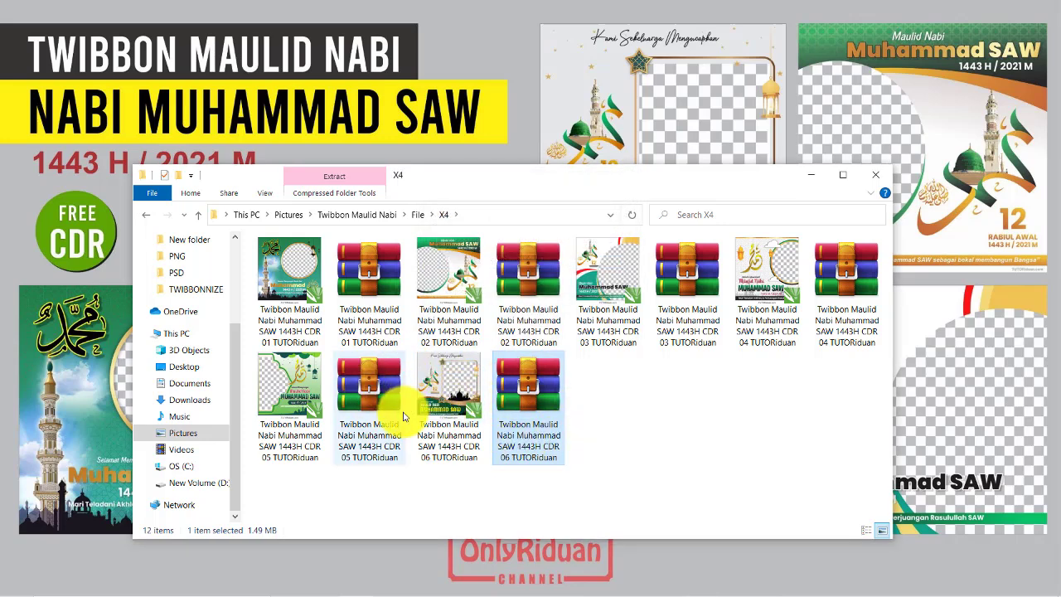
click(417, 215)
- In the PSD folder, extract the PSD 06 archive with its password, then return to File
double_click(310, 279)
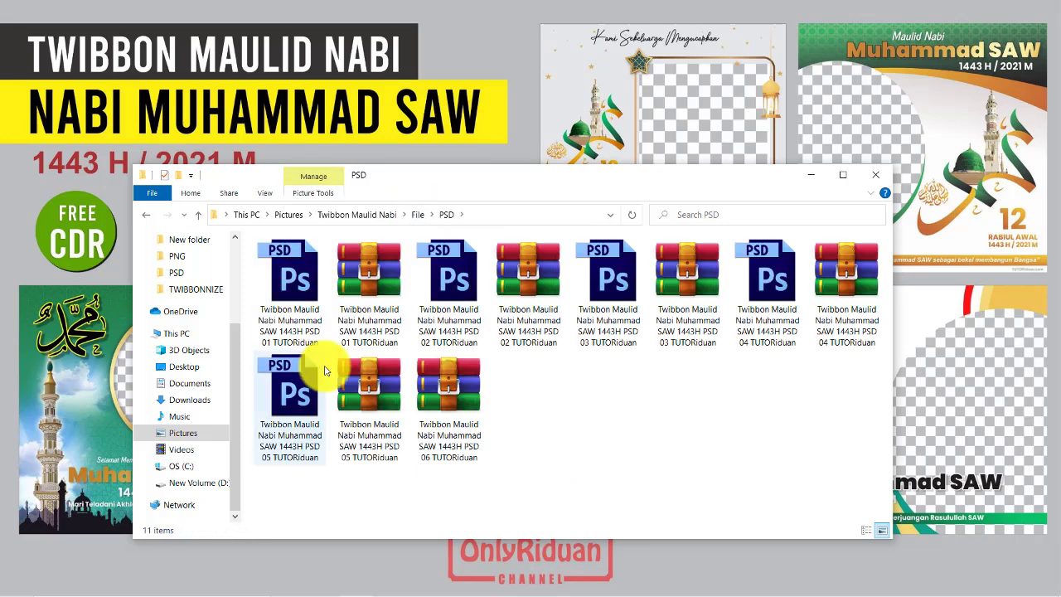
click(425, 419)
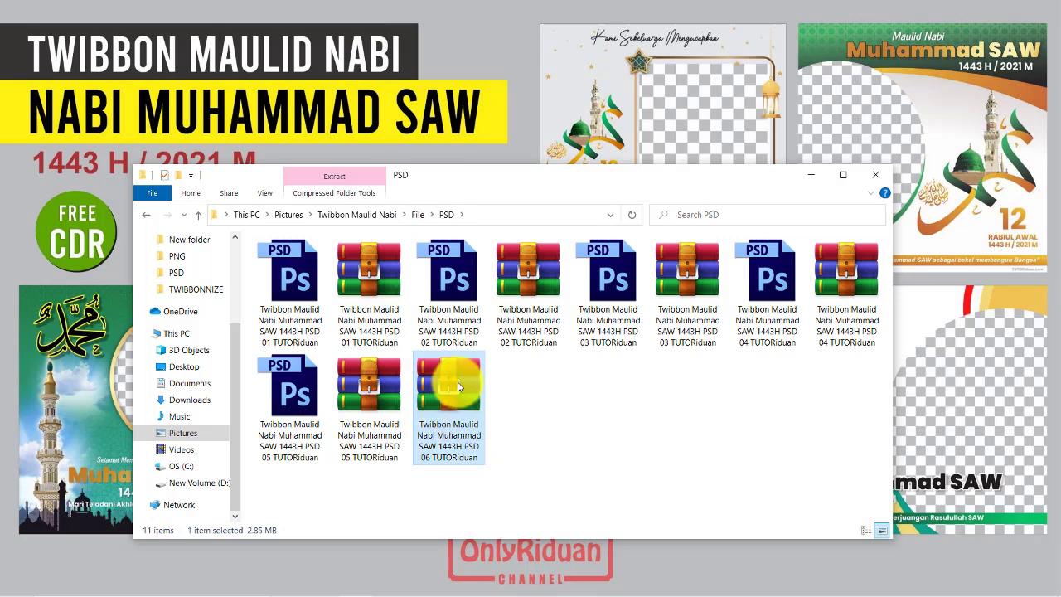
right_click(448, 410)
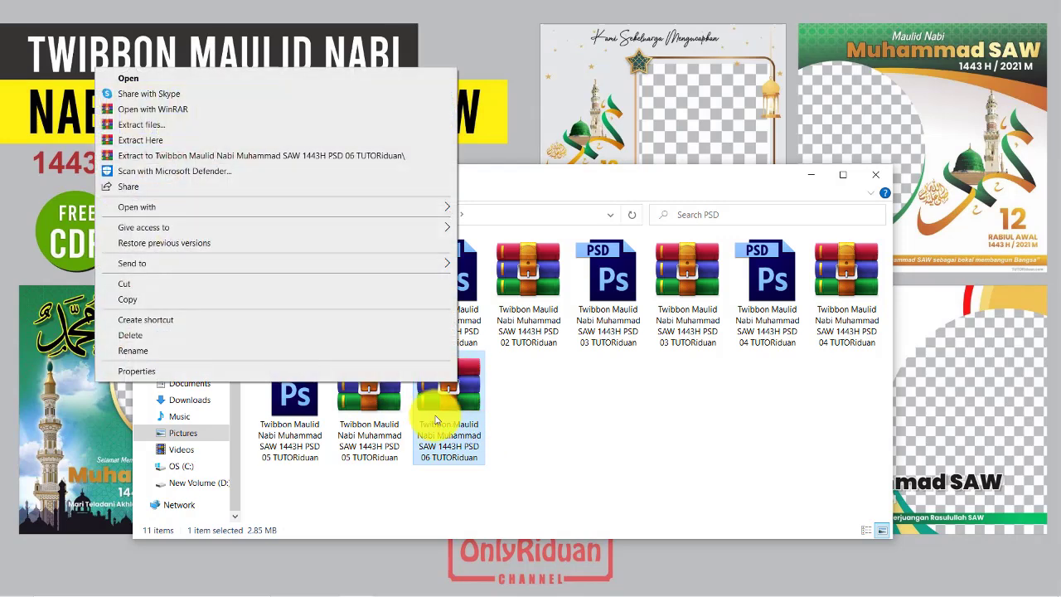
click(160, 142)
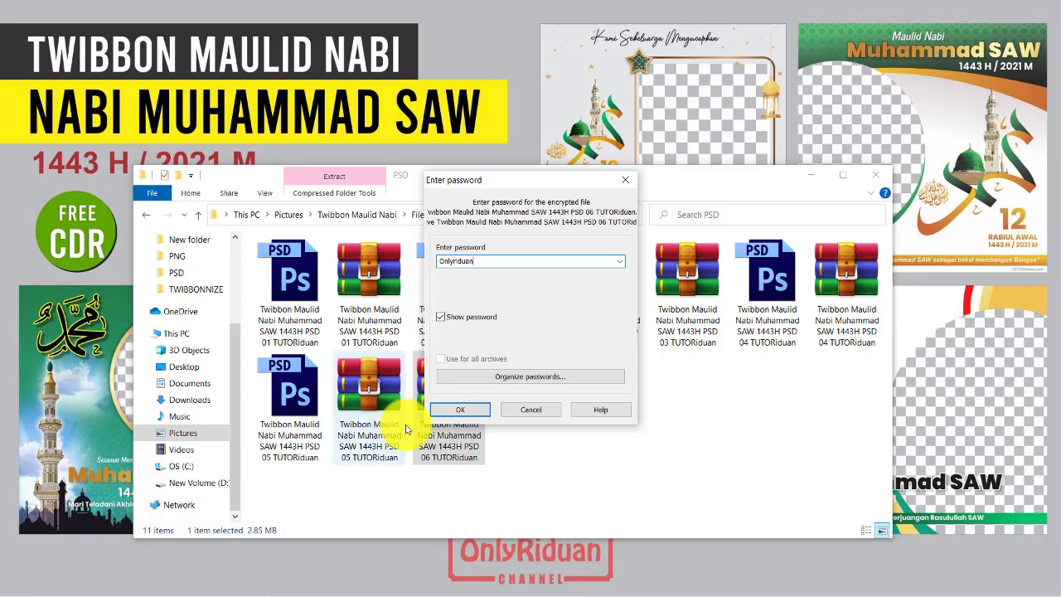
click(454, 408)
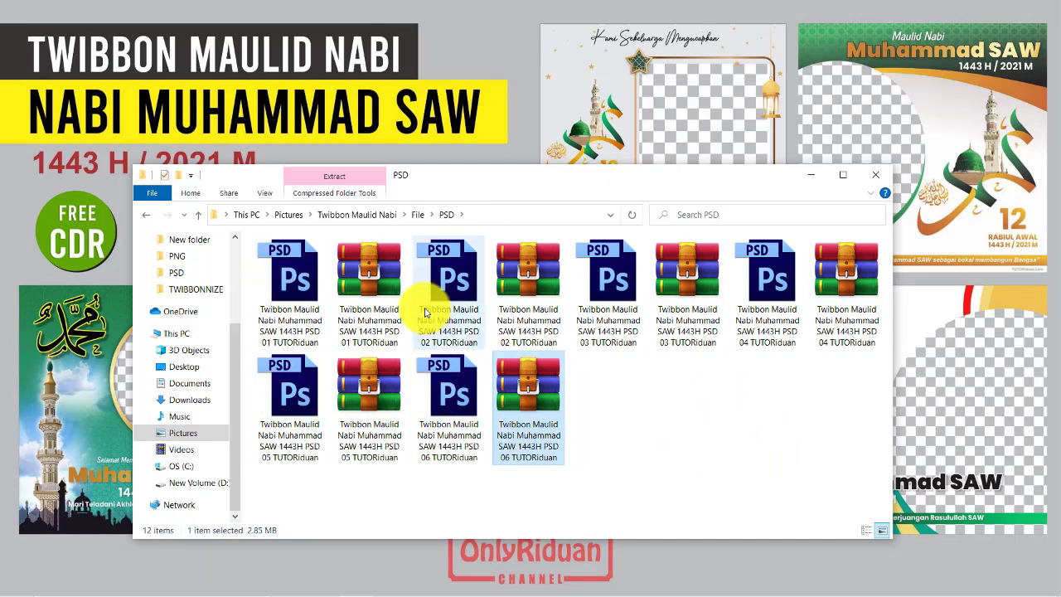
click(420, 215)
- Open the X4 folder and launch the CDR 04 design file in CorelDRAW X7
double_click(398, 269)
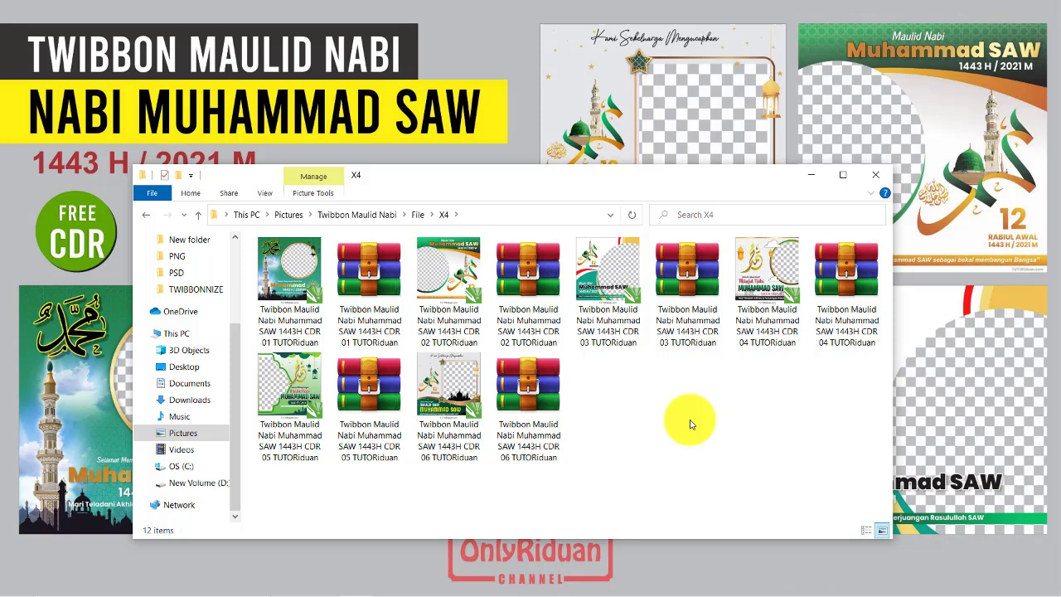
click(737, 314)
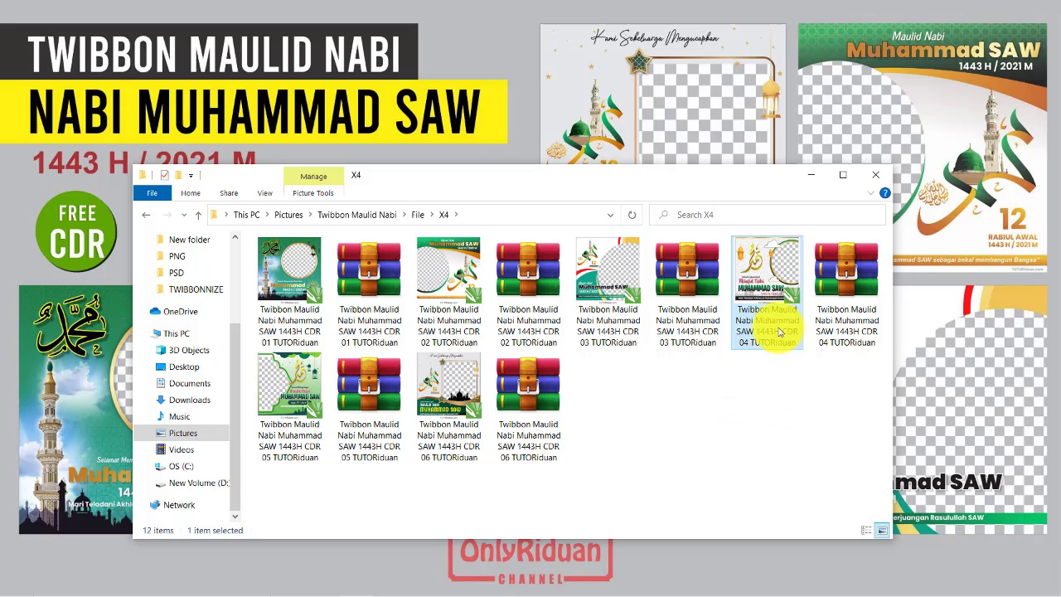
double_click(772, 271)
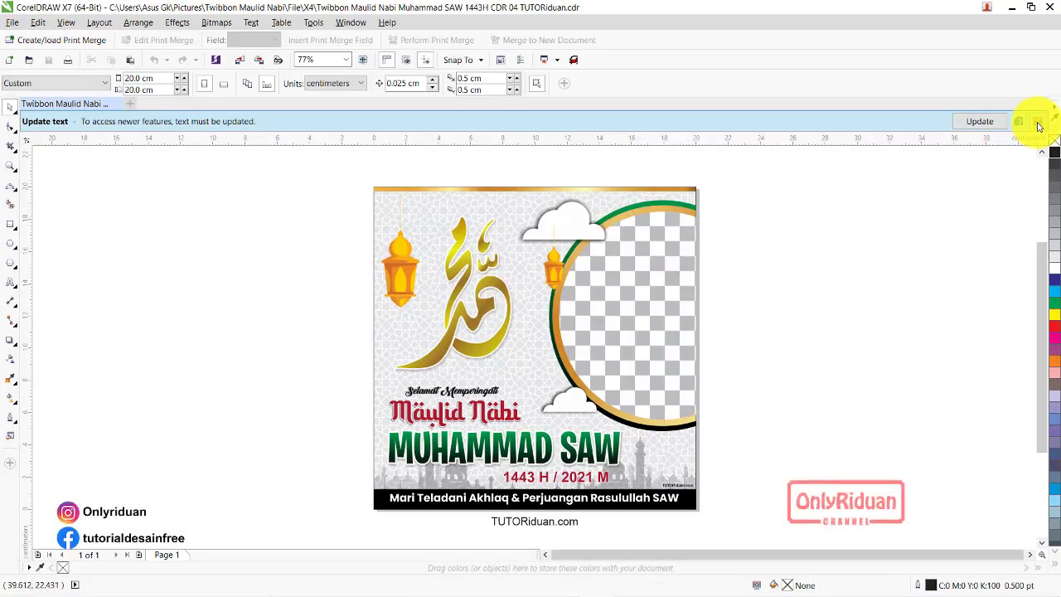
- Dismiss the Update text bar, test-move the photo circle, then add the green arc to the selection
click(1036, 121)
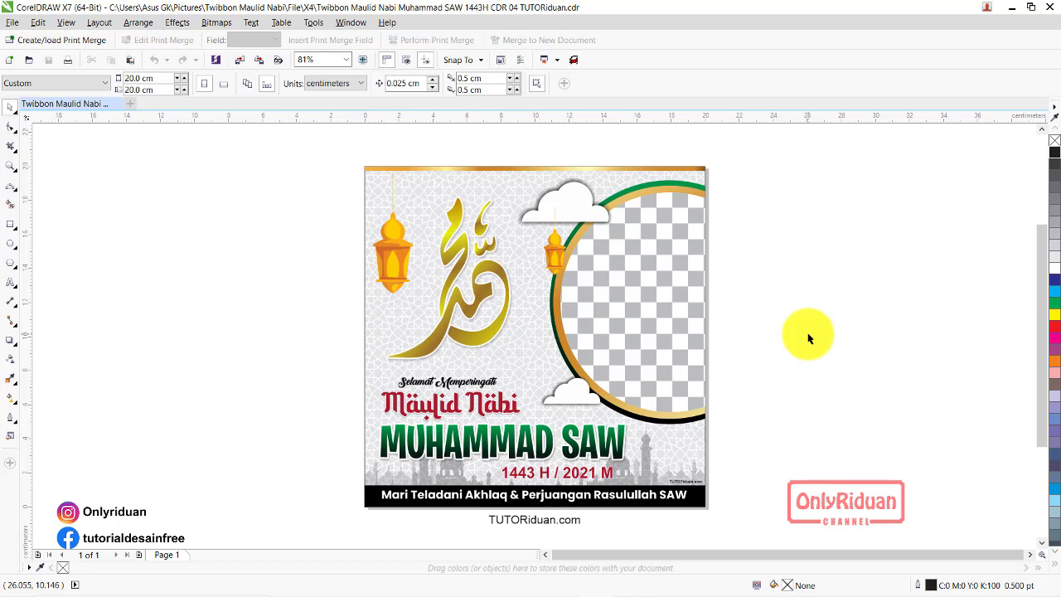
drag(644, 284, 752, 287)
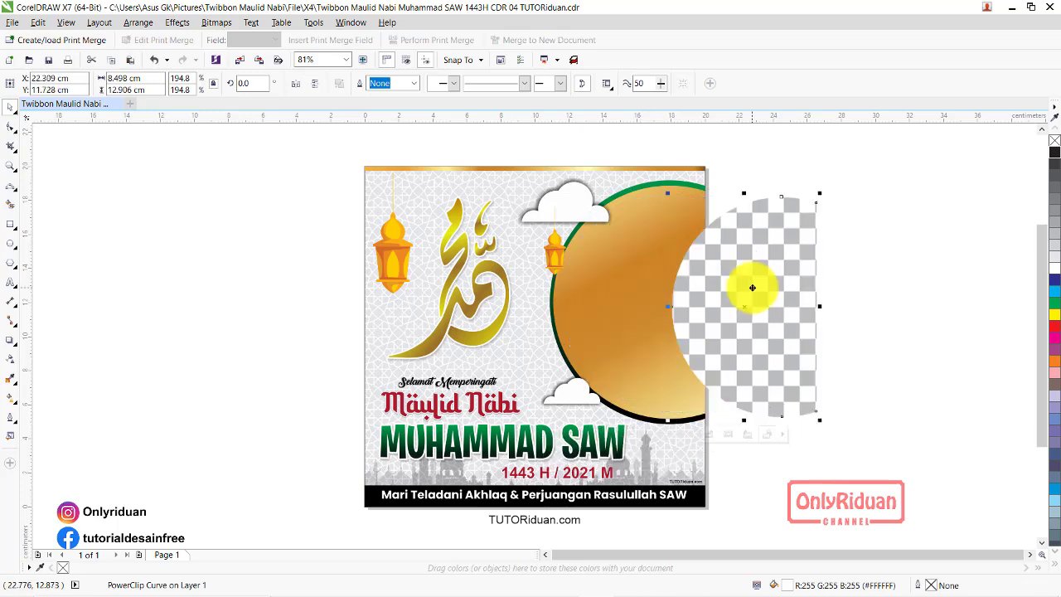
key(ctrl+z)
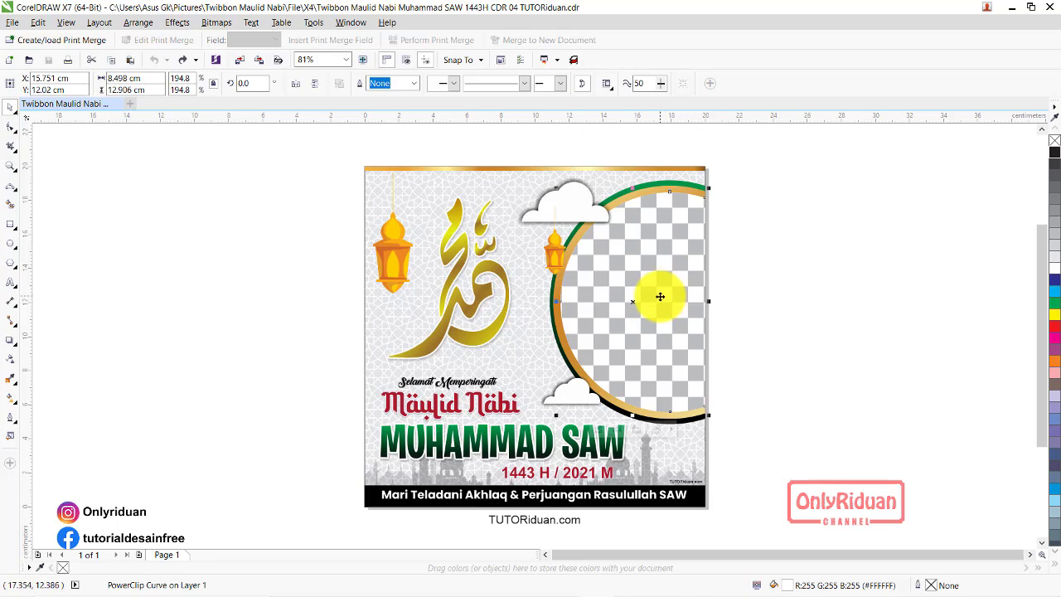
key(shift)
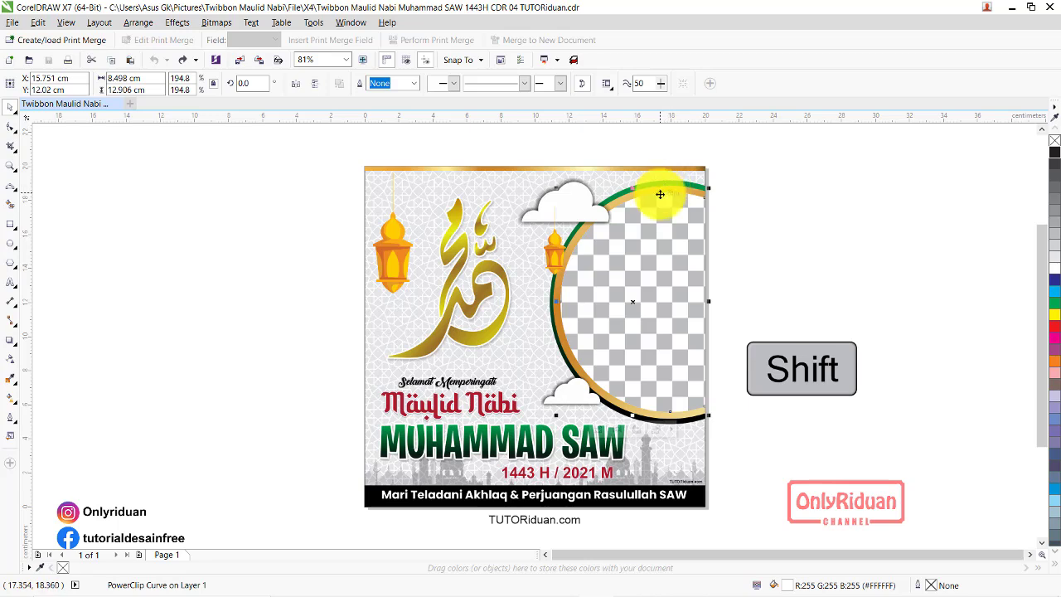
shift+click(663, 191)
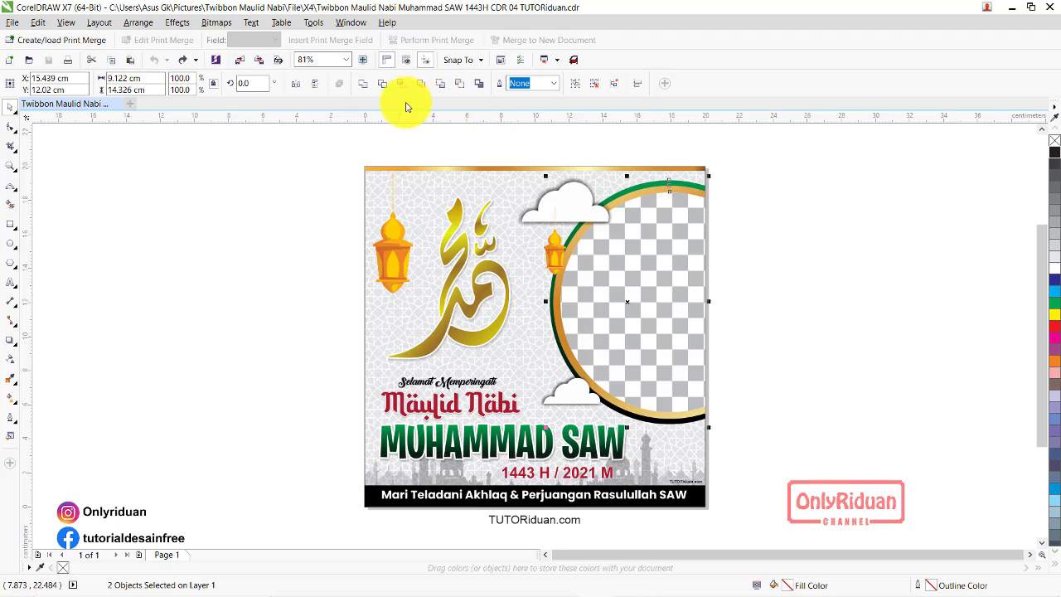
- Select the checkered photo placeholder, trying and undoing moves out of the ring
click(384, 89)
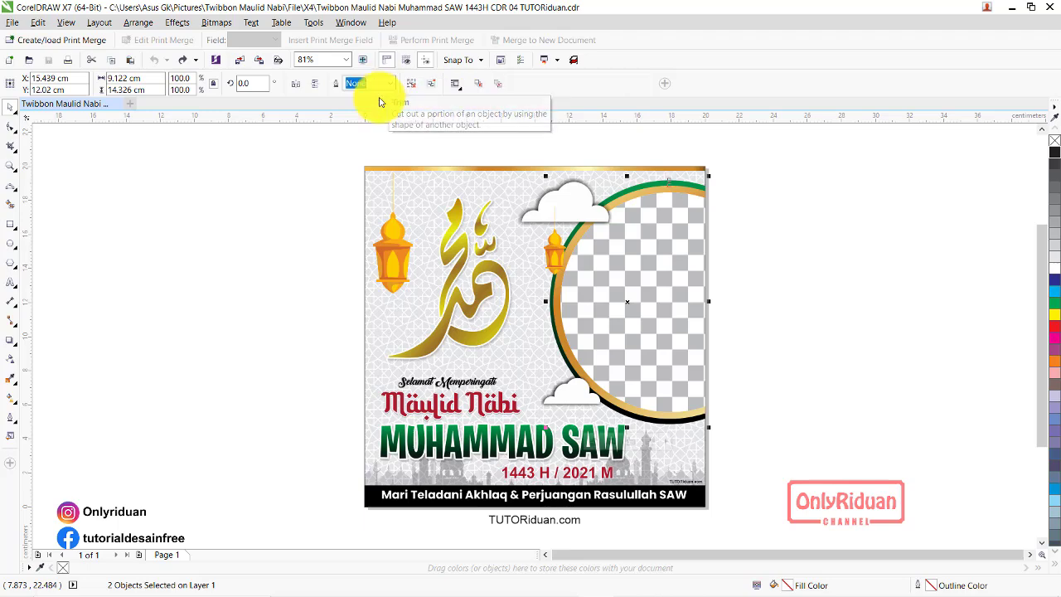
mouse_move(763, 244)
mouse_down()
mouse_move(746, 259)
mouse_move(817, 268)
mouse_up()
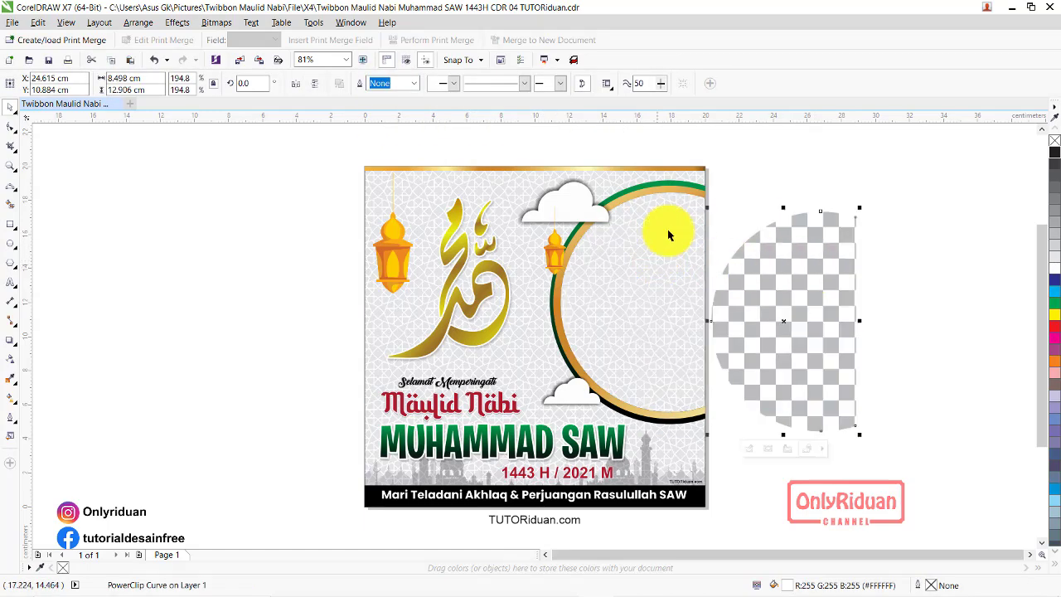
key(ctrl+z)
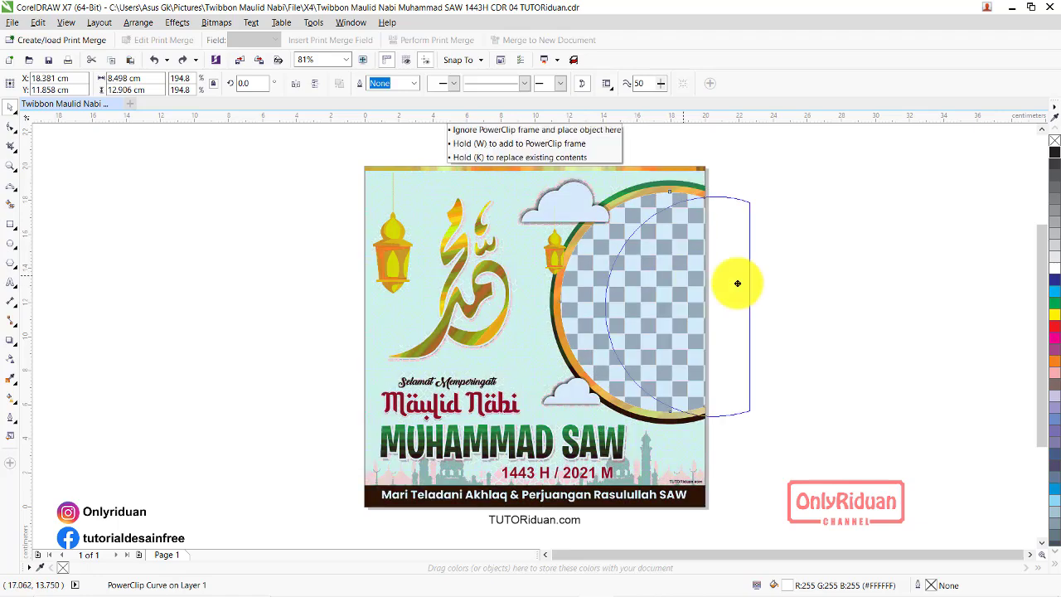
drag(638, 272, 749, 284)
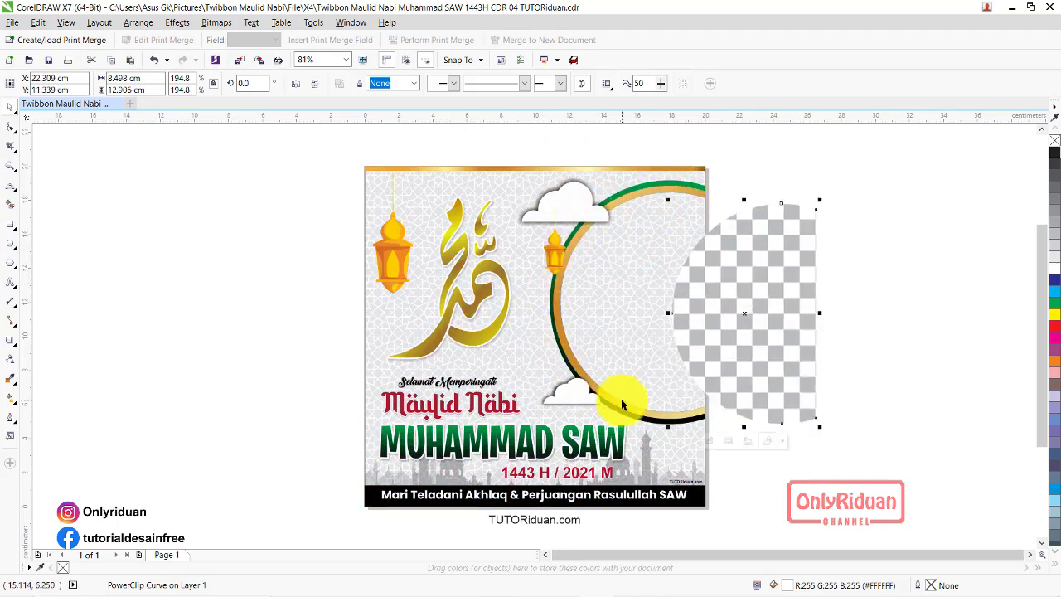
key(ctrl+z)
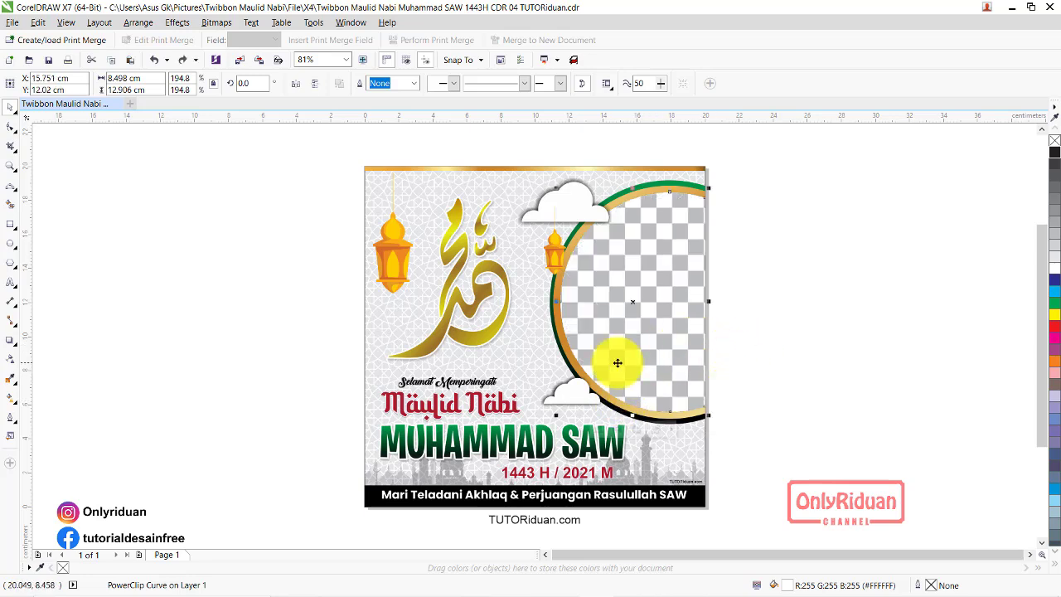
click(722, 336)
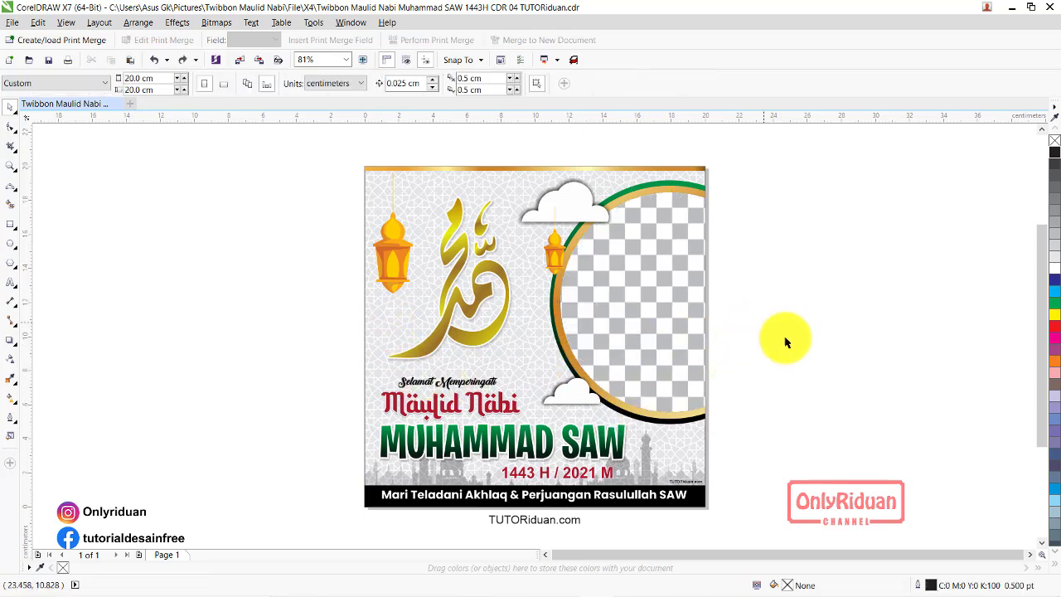
click(655, 289)
- Move the checkered half-circle beside the poster and marquee-select all 21 design objects
key(shift)
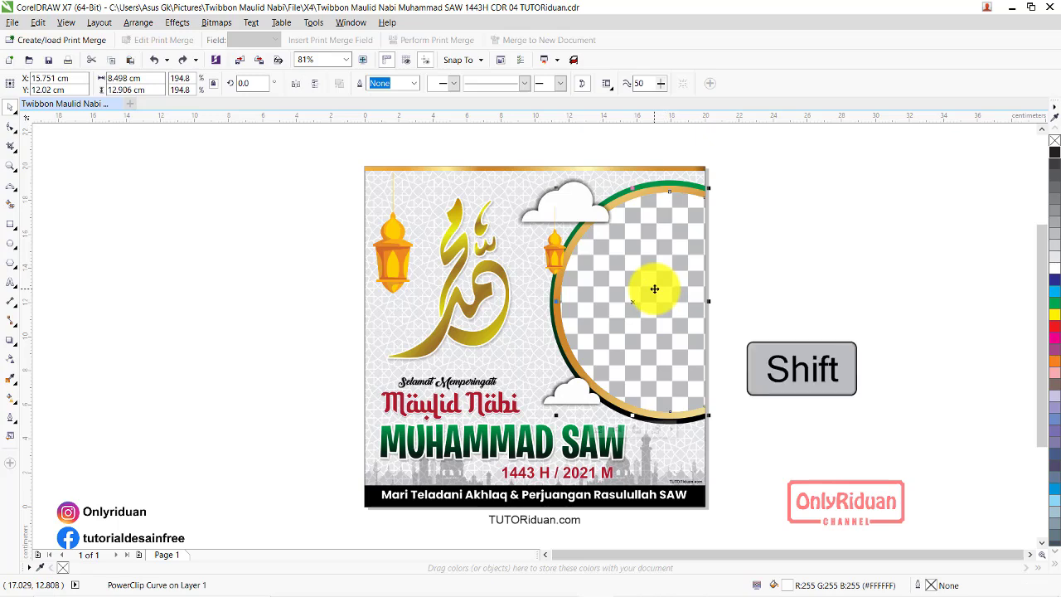
shift+click(377, 383)
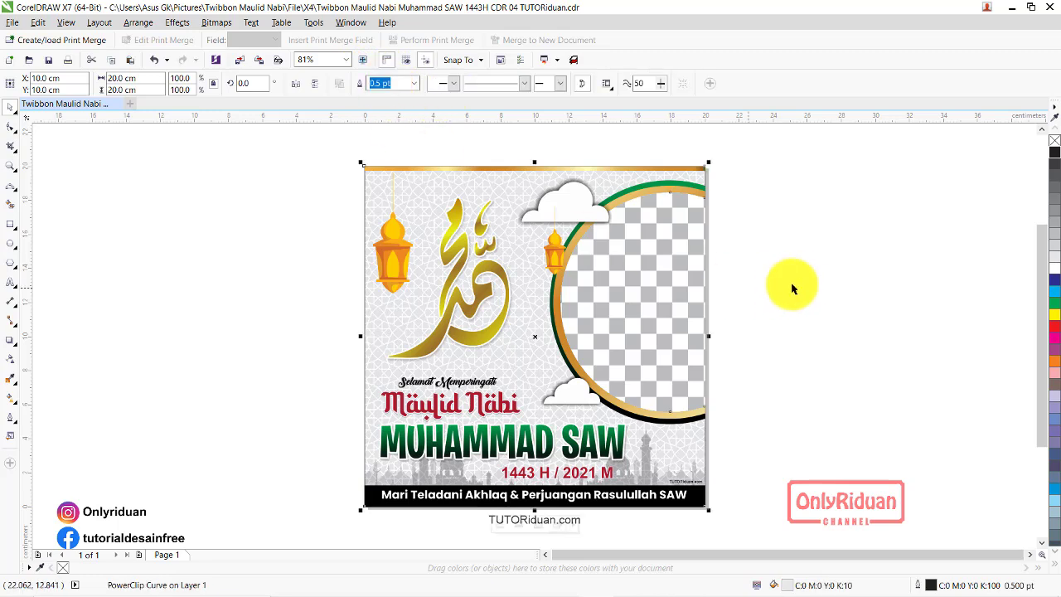
drag(722, 284, 816, 293)
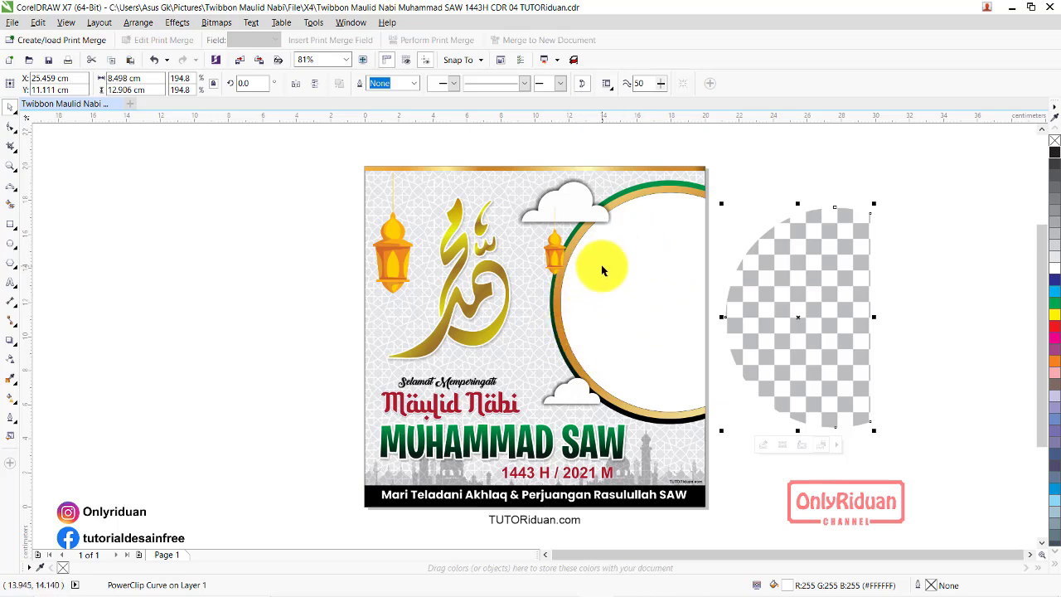
key(ctrl+z)
drag(705, 295, 834, 295)
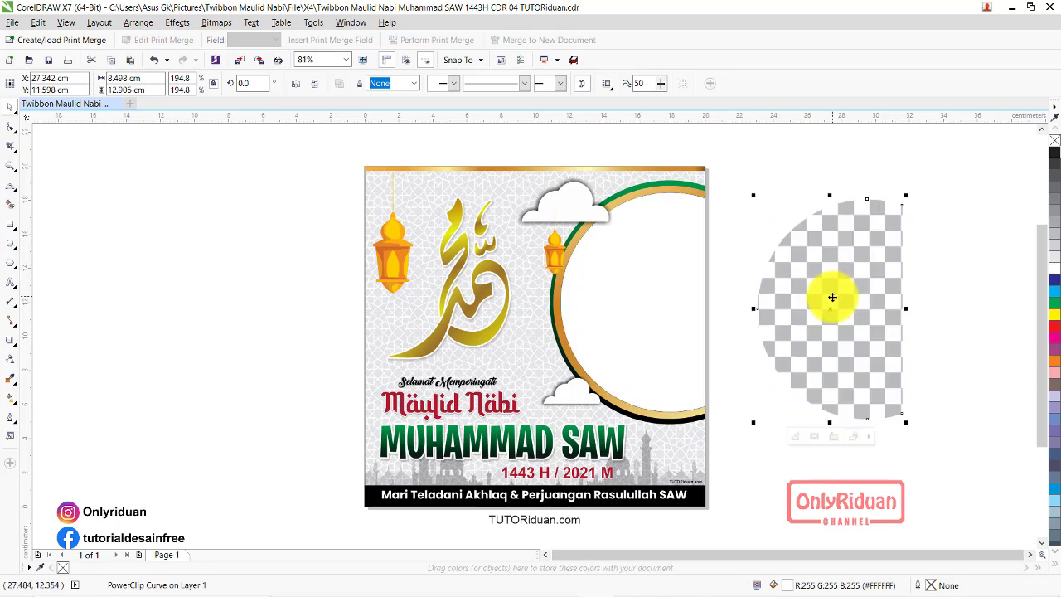
mouse_move(335, 145)
mouse_down()
mouse_move(624, 344)
mouse_move(719, 511)
mouse_up()
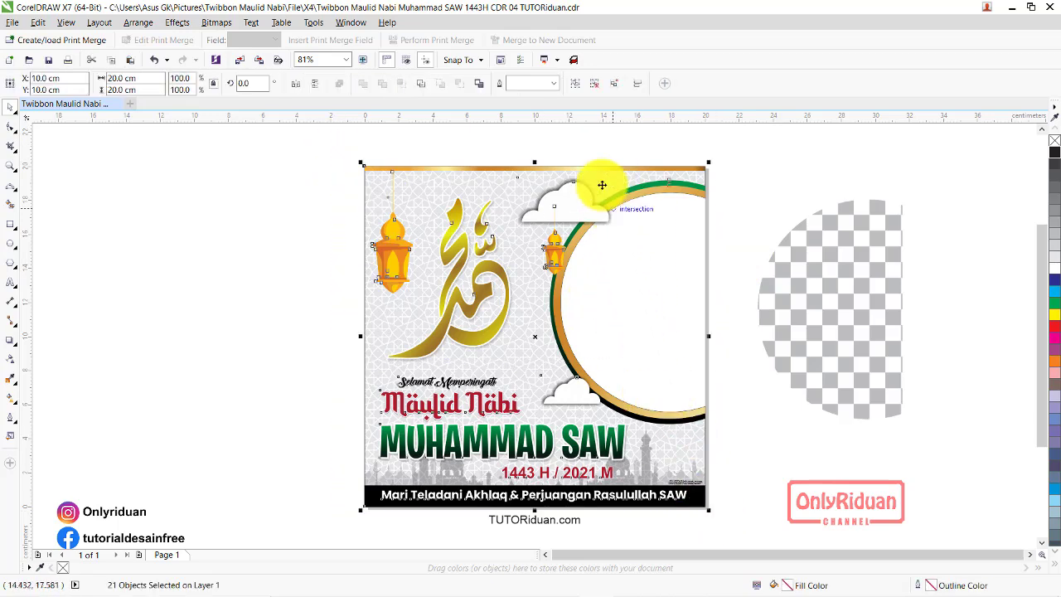
- Group the 21 poster objects and start an export into a new PNG folder inside X4
click(575, 87)
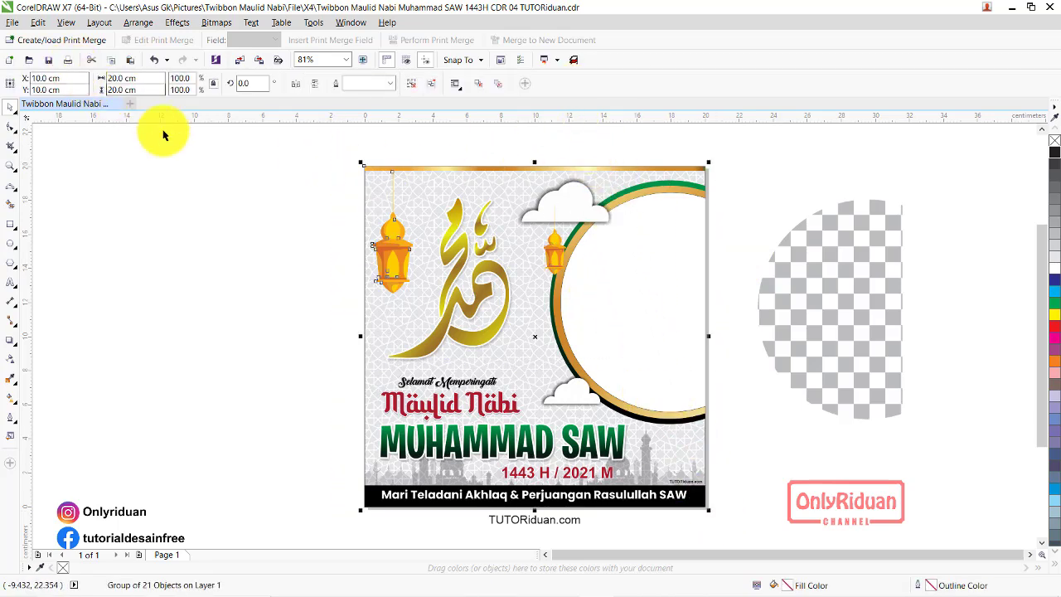
click(12, 22)
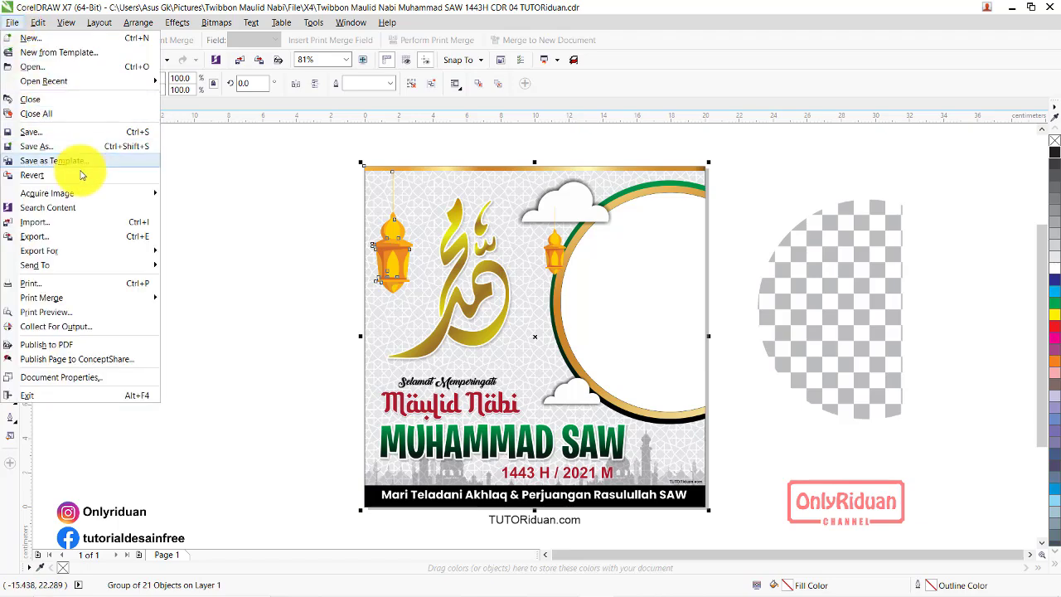
click(47, 237)
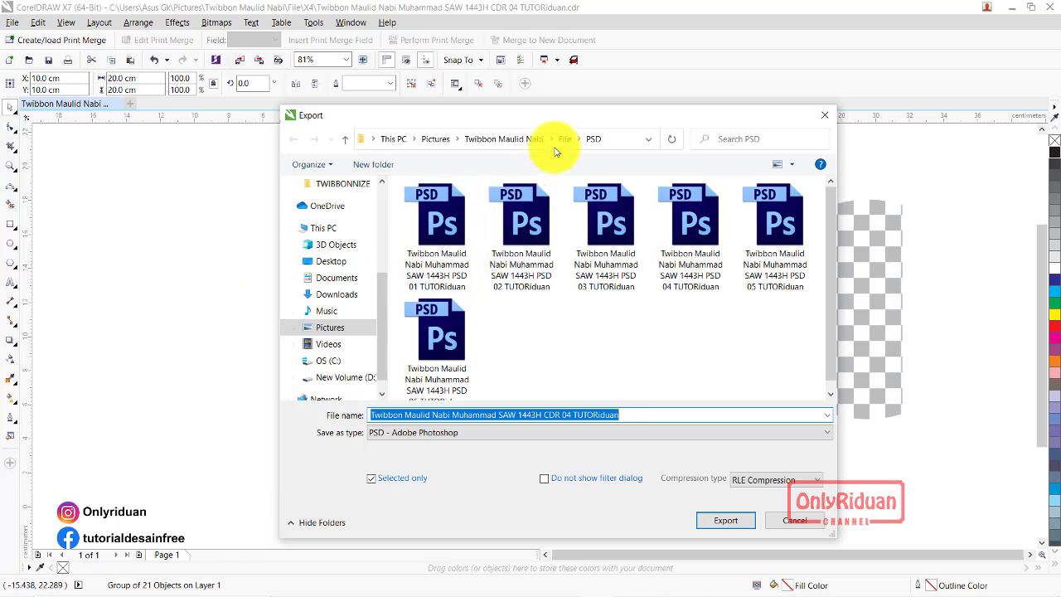
click(560, 138)
double_click(525, 217)
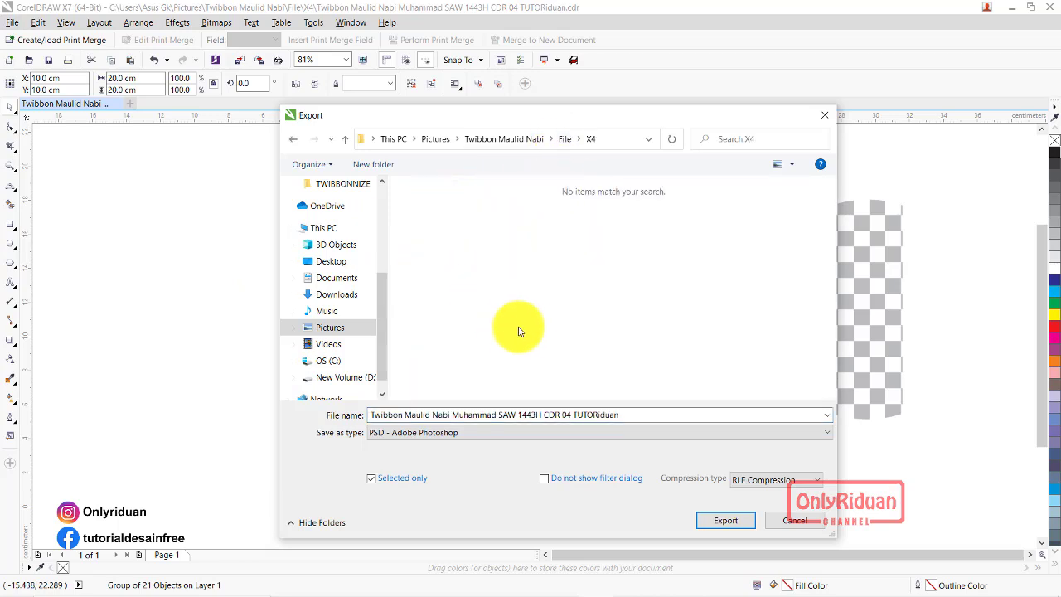
click(373, 164)
text(PNG)
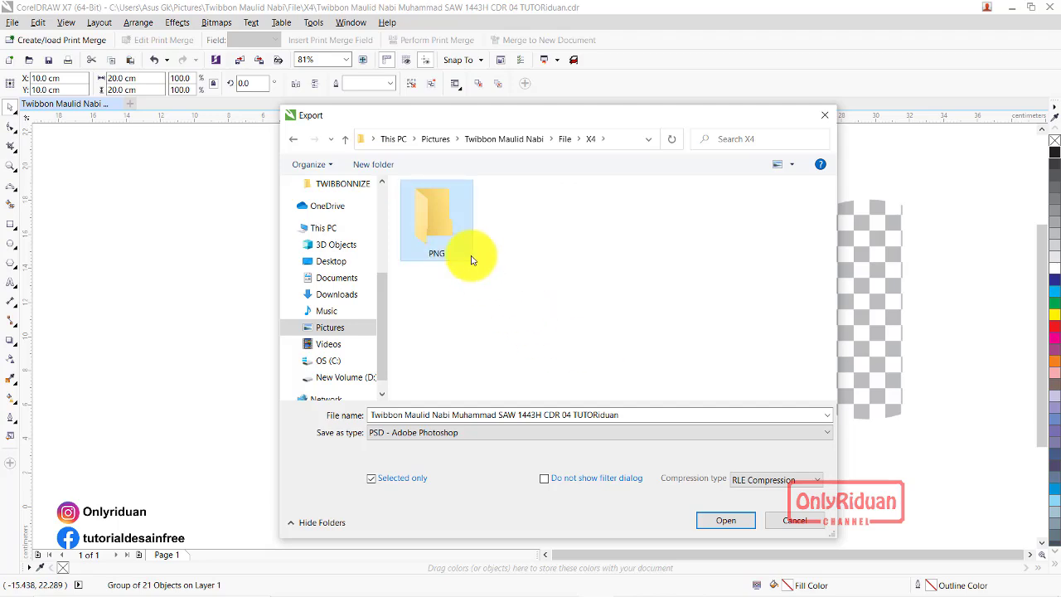
double_click(456, 234)
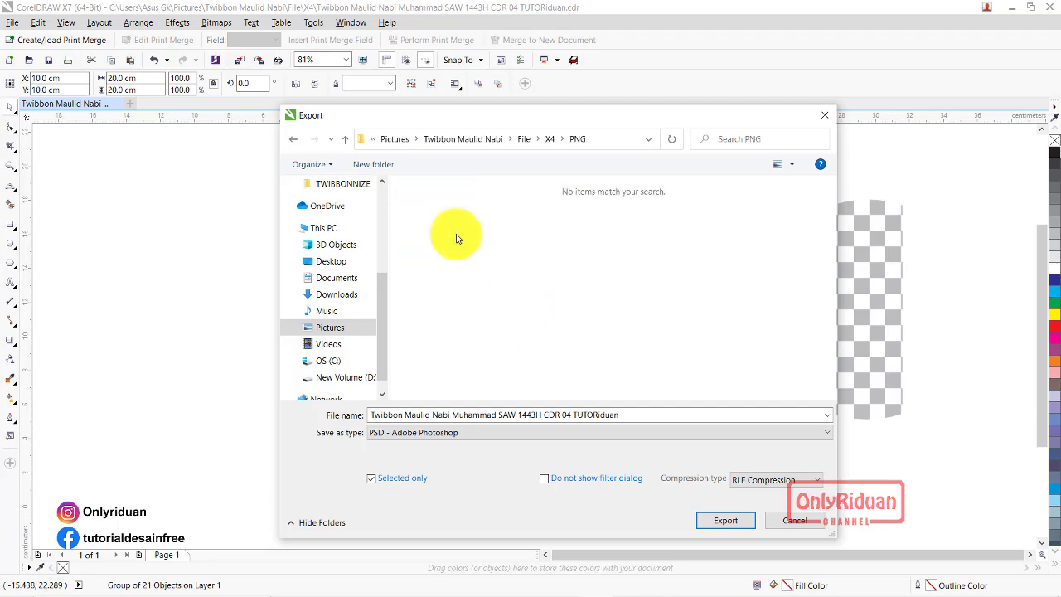
- Export the renamed group as a 24-bit transparent PNG at 300 dpi
click(424, 432)
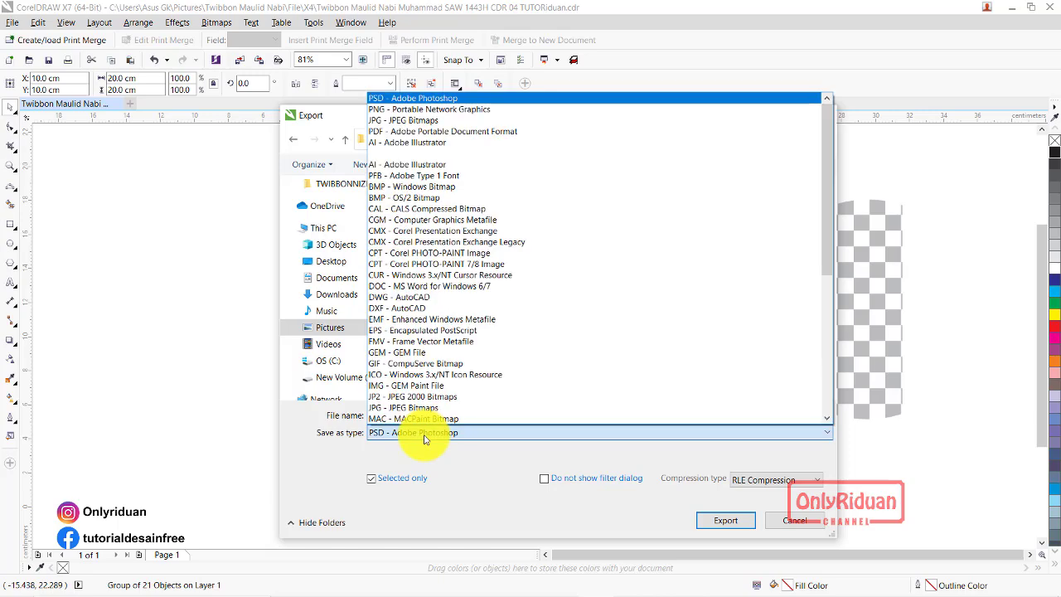
click(387, 108)
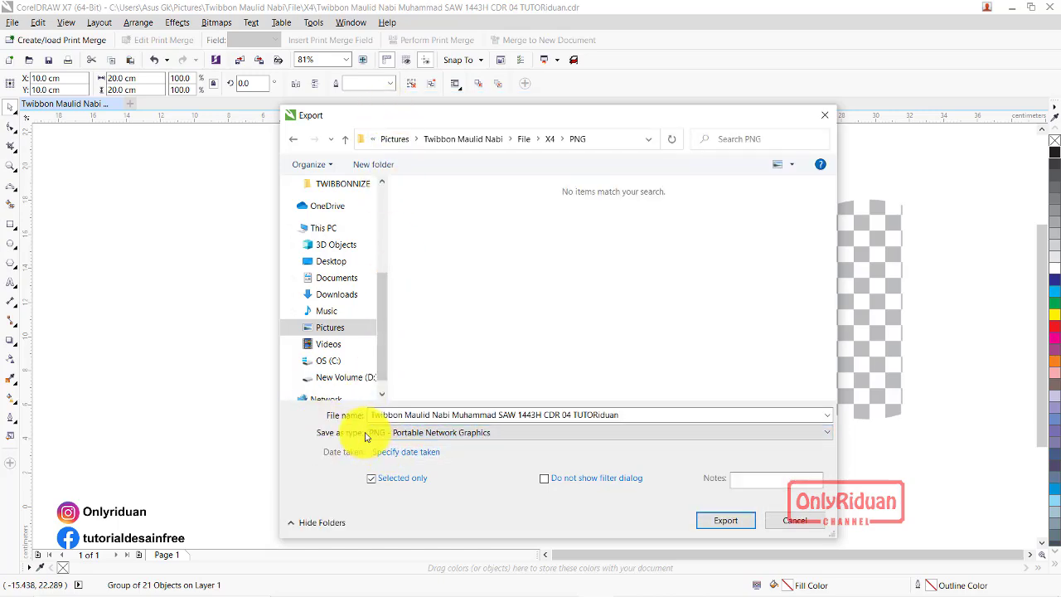
click(642, 414)
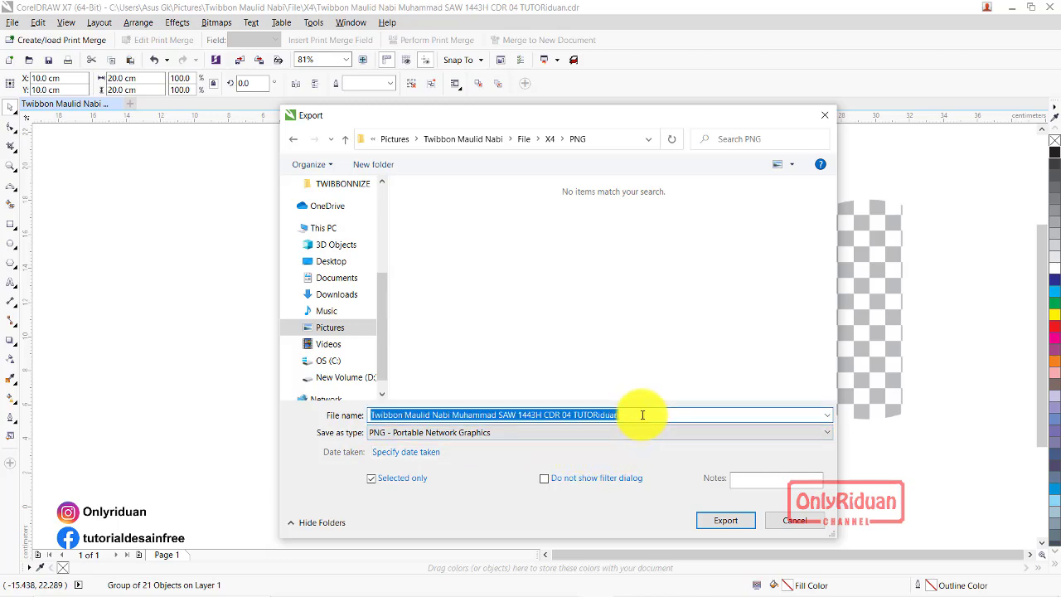
drag(646, 415, 556, 414)
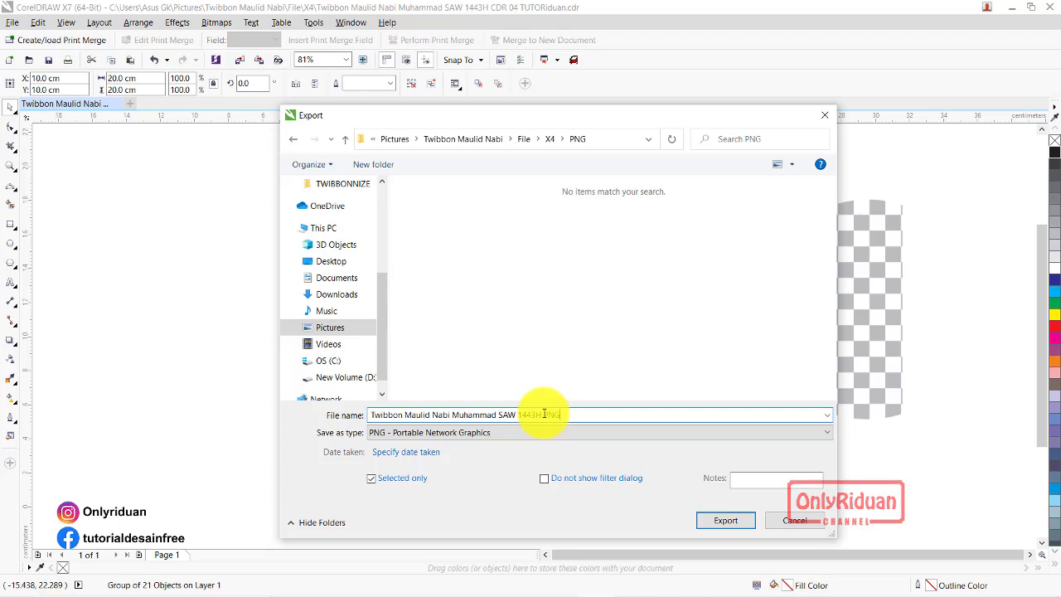
click(712, 519)
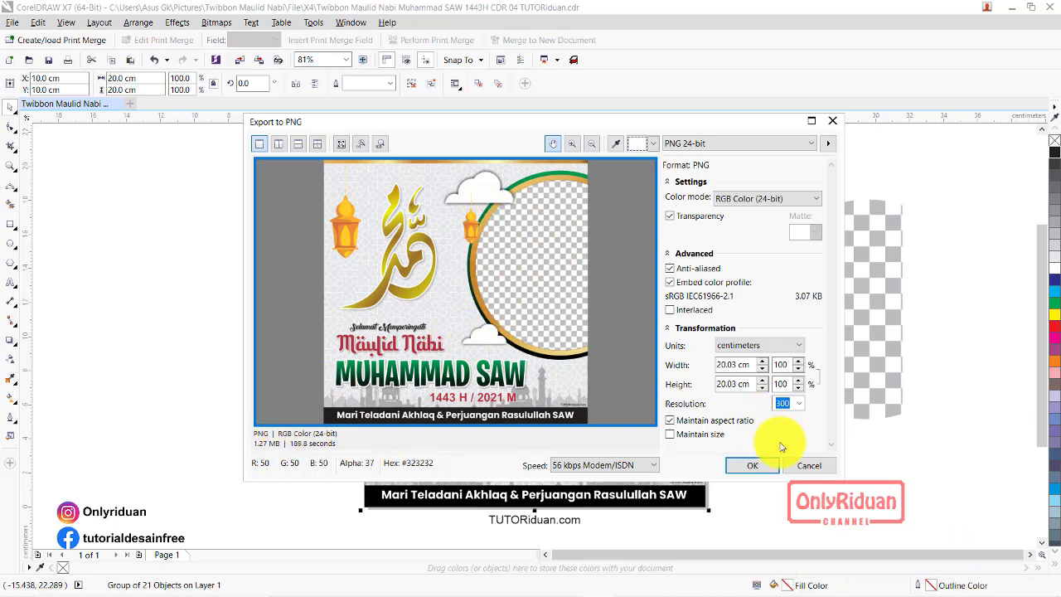
click(753, 466)
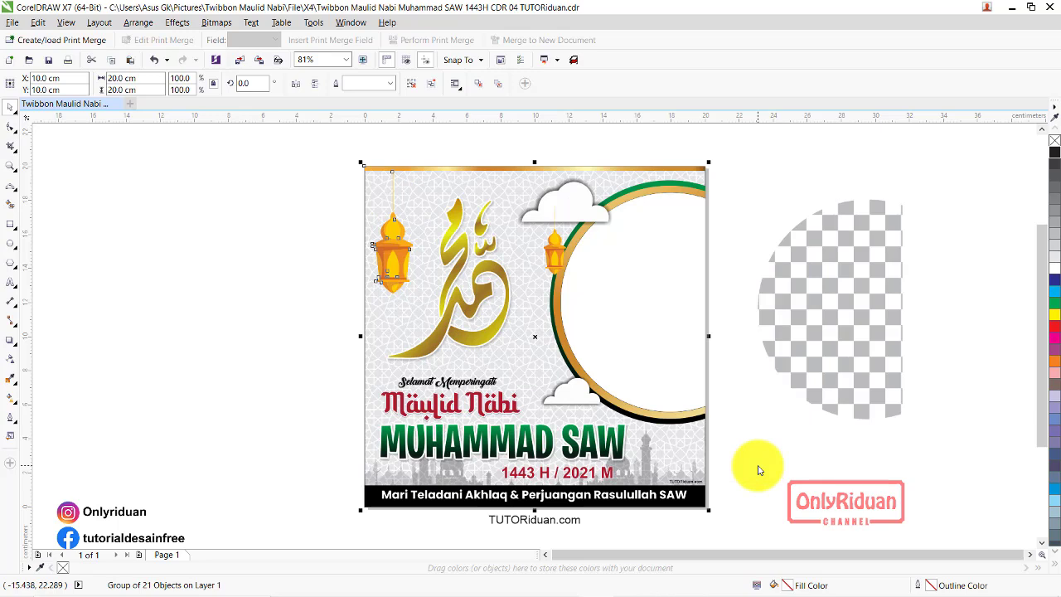
- Ungroup the poster artwork with Ctrl+U, dismiss the text update notice, and check the lantern and cloud select separately
click(301, 360)
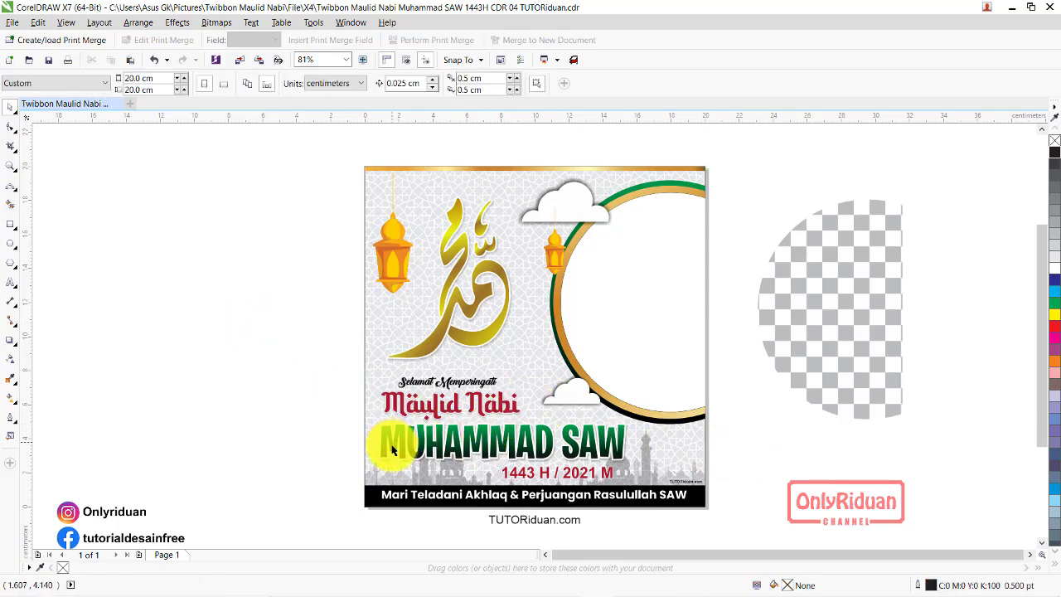
click(485, 445)
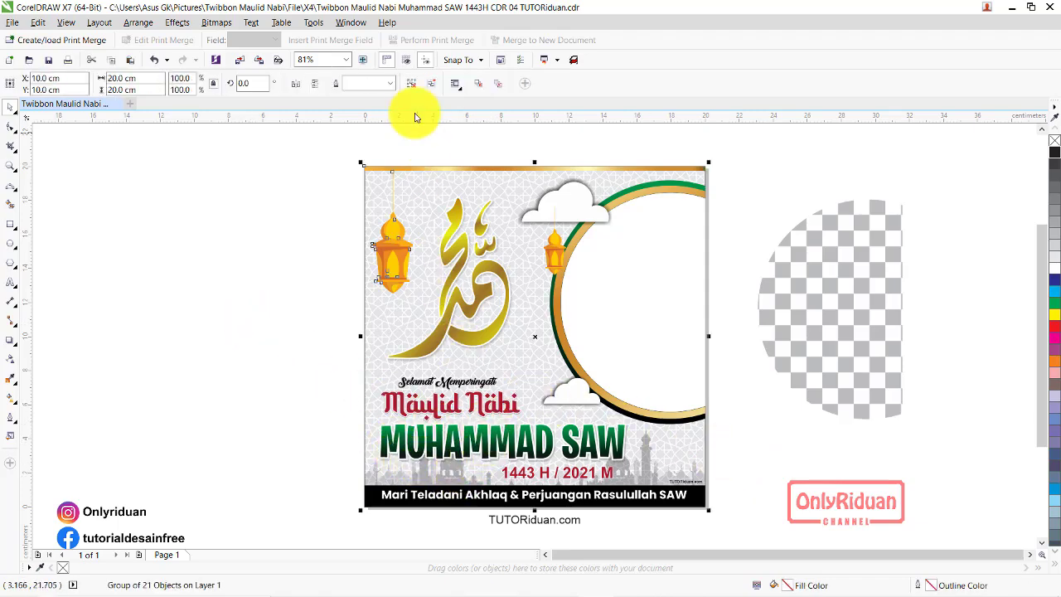
click(415, 84)
click(236, 251)
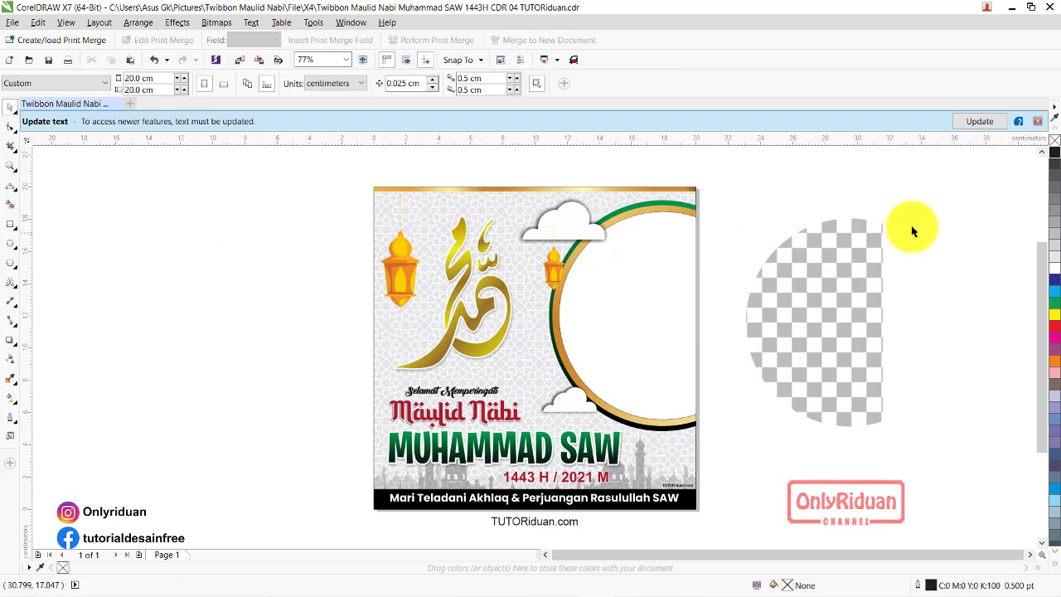
click(1040, 124)
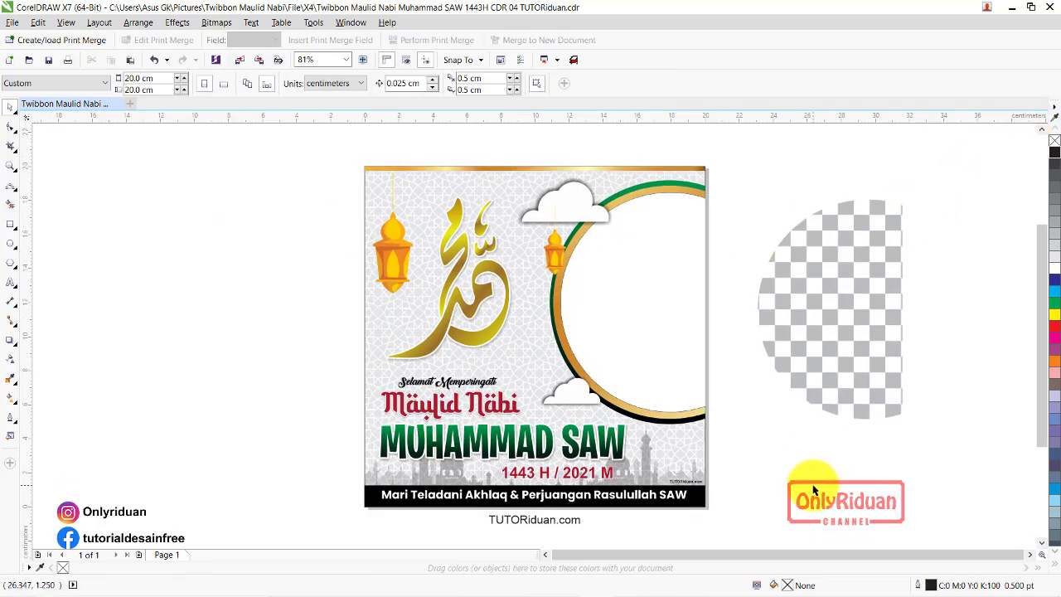
click(391, 289)
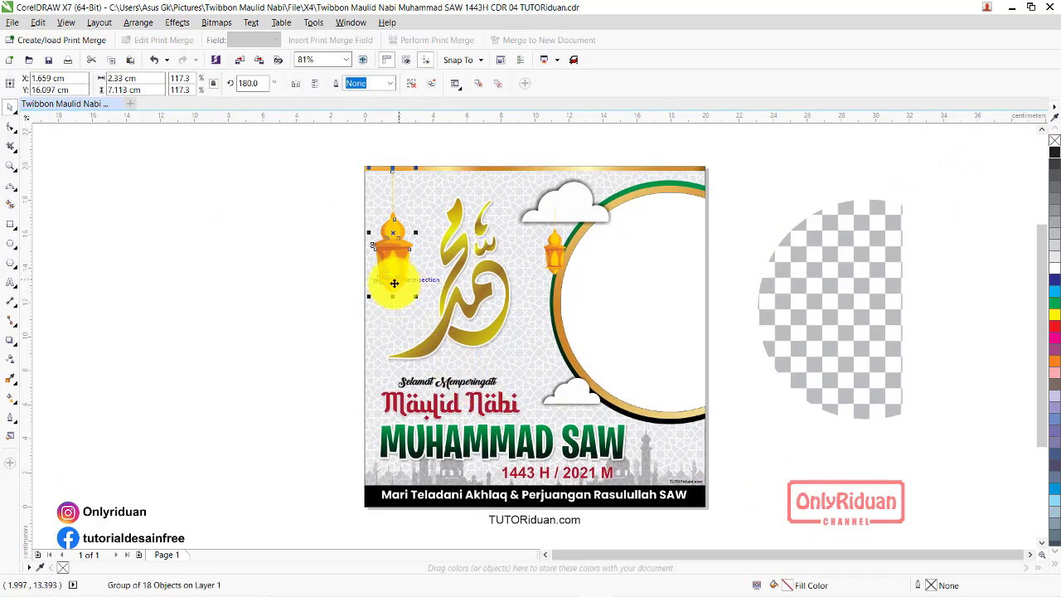
click(573, 216)
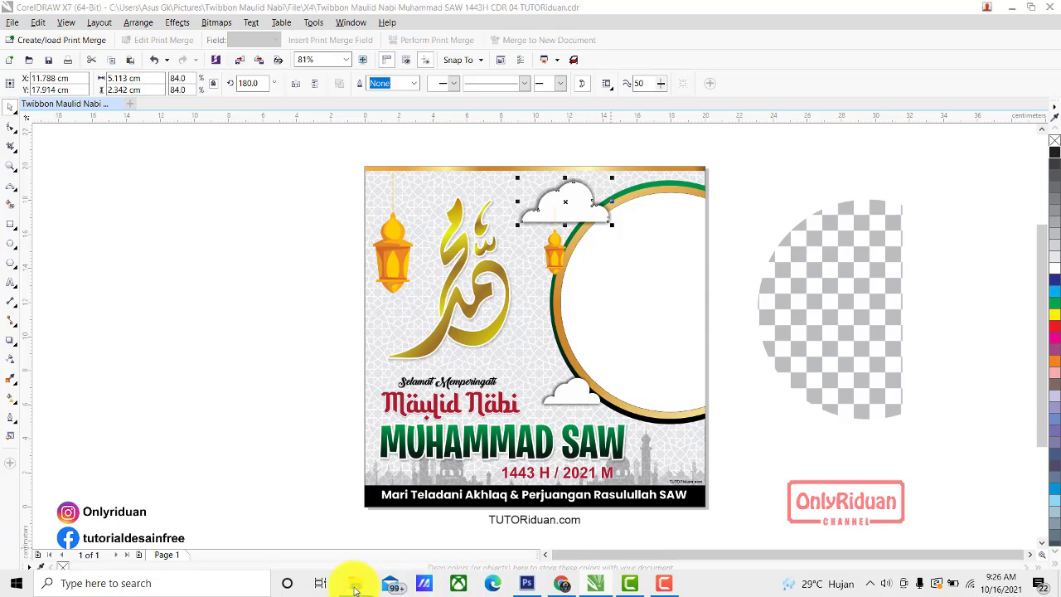
- Go from the X4 folder up to File\PSD and open the PSD 02 design in Photoshop
click(354, 584)
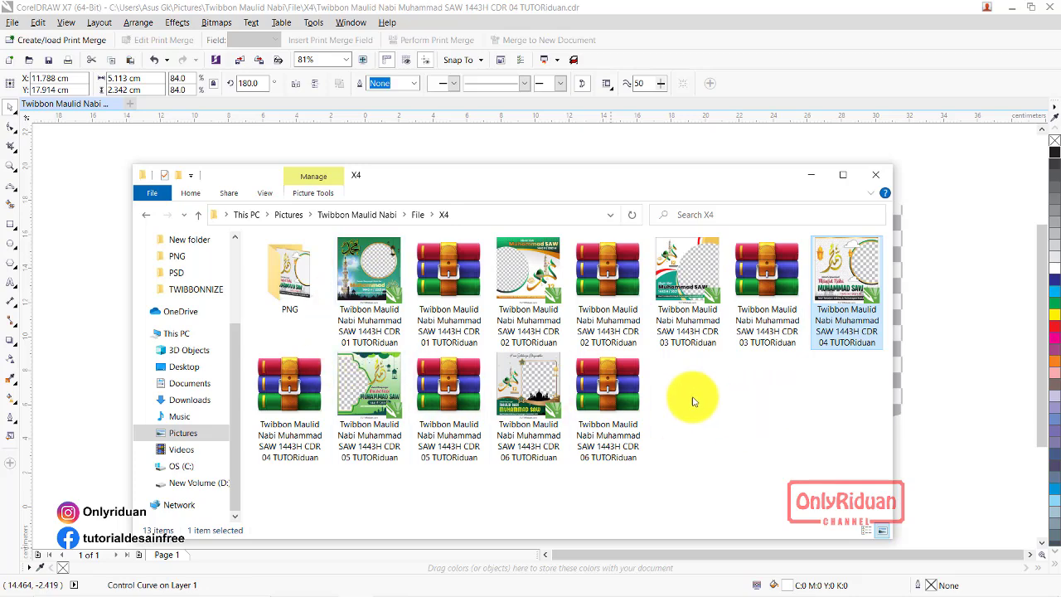
click(816, 176)
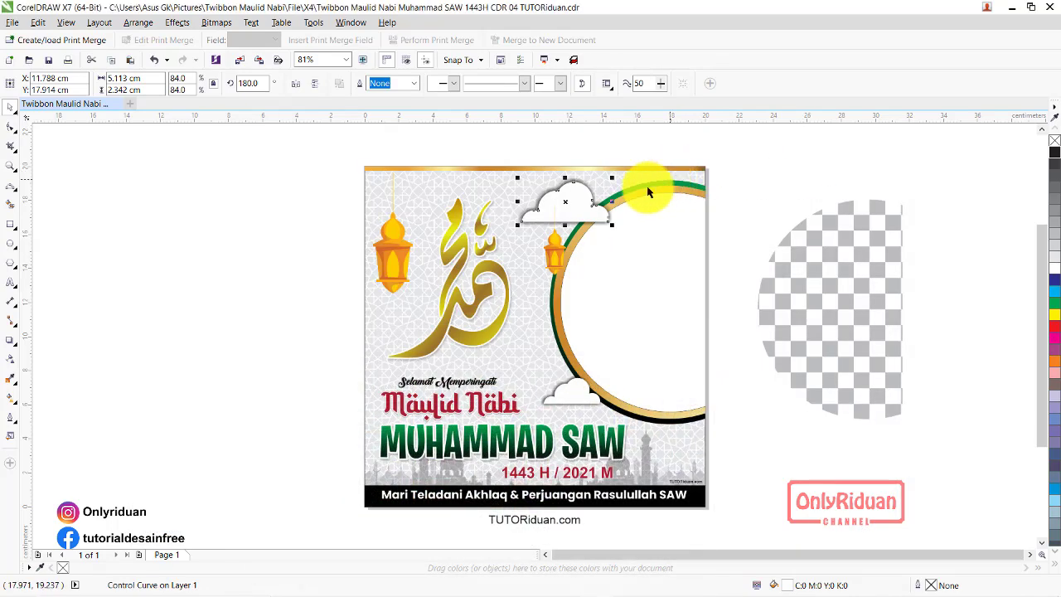
click(358, 584)
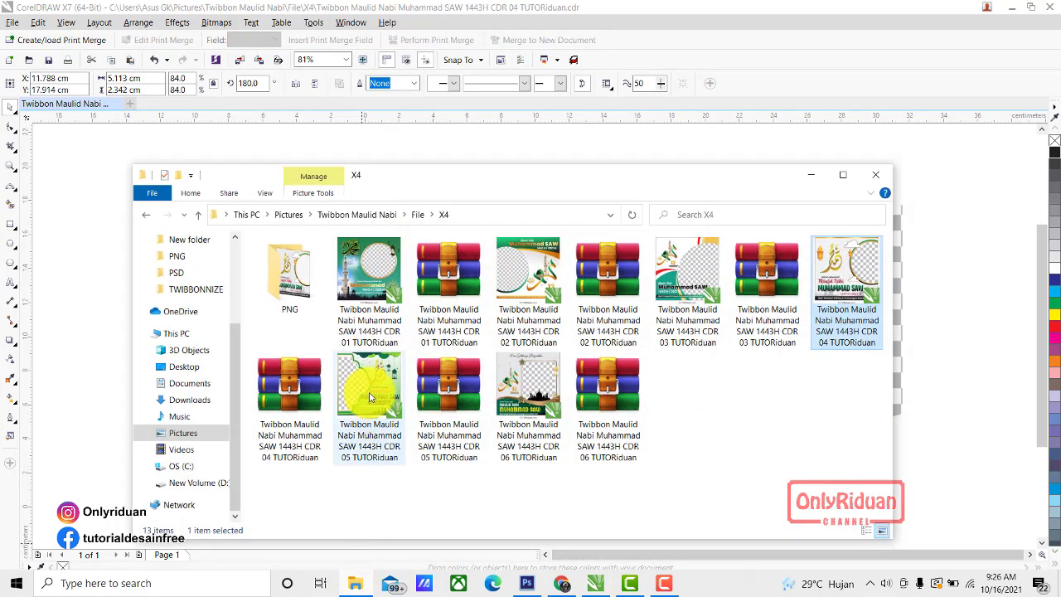
click(416, 214)
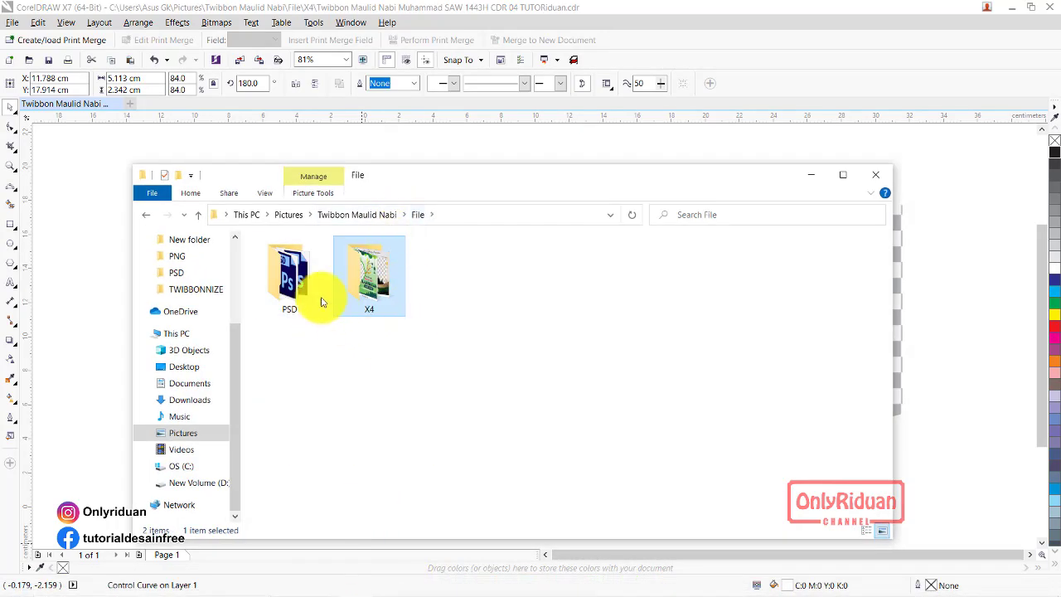
double_click(289, 273)
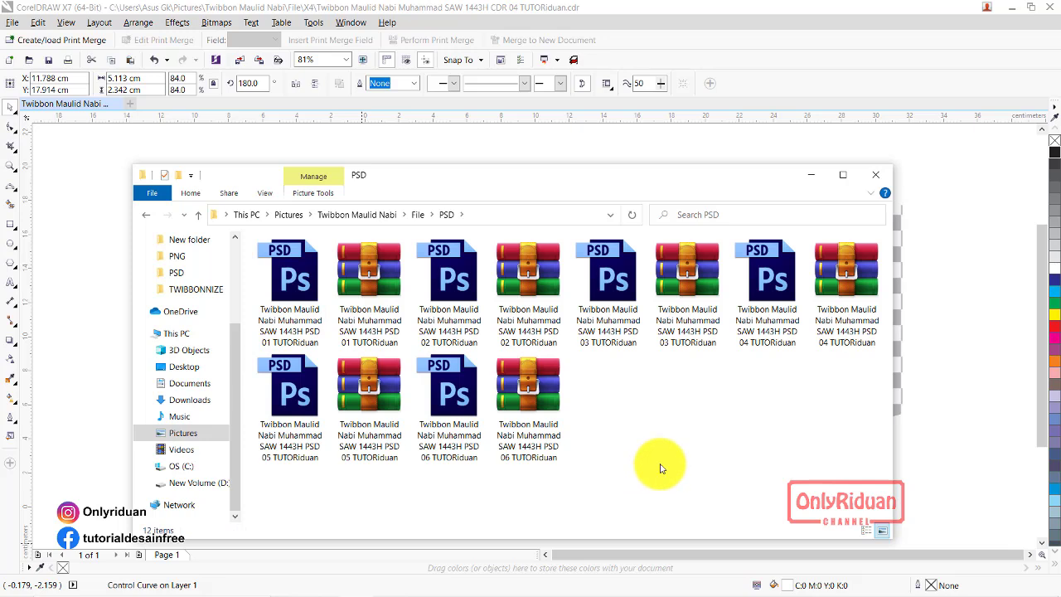
click(761, 278)
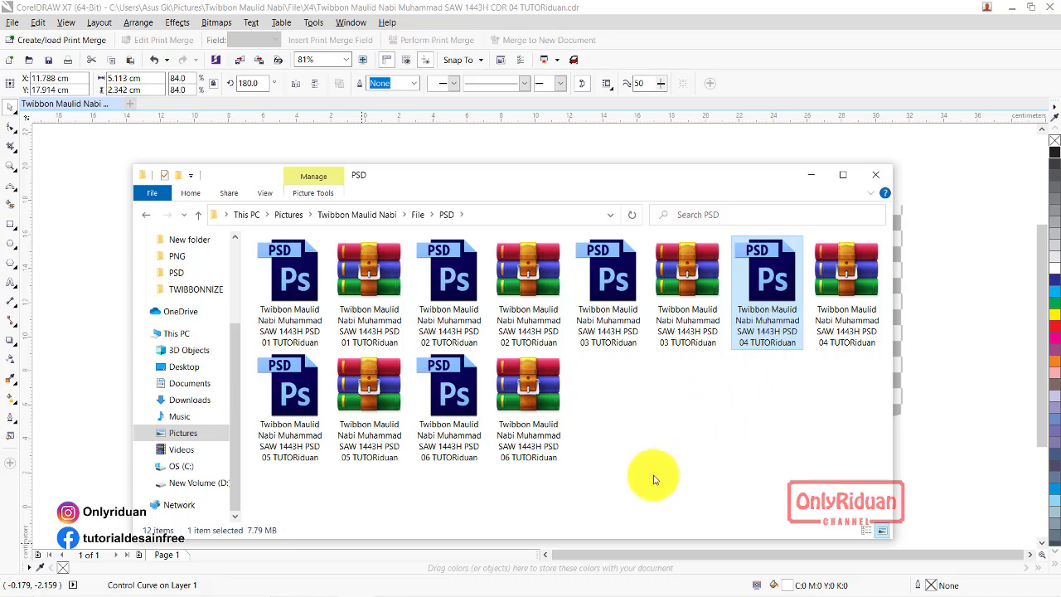
click(454, 286)
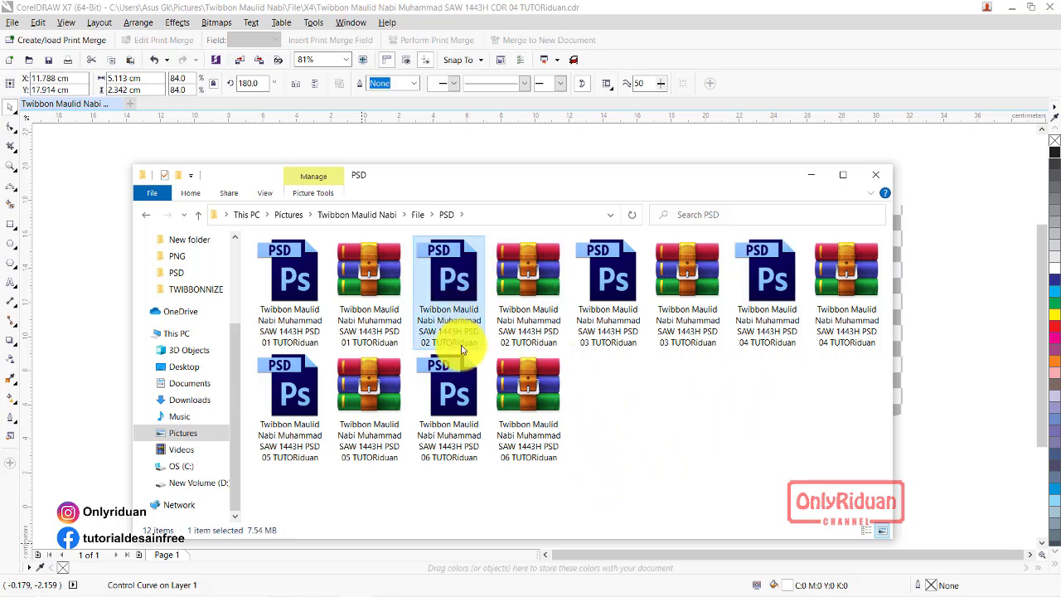
double_click(457, 267)
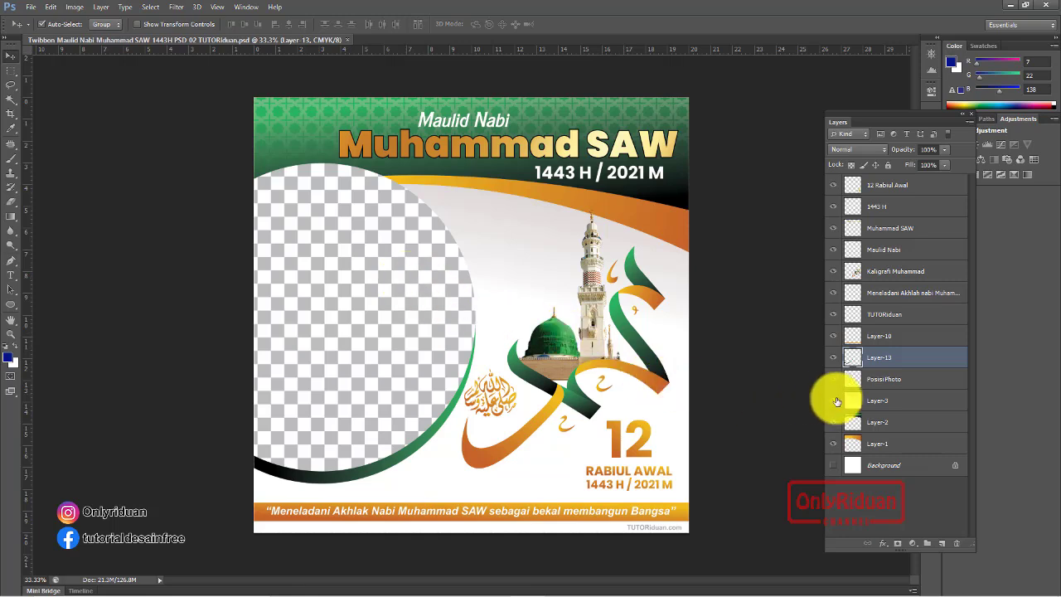
- Load the Posisi Photo circle as a selection, undoing an accidental move of it
click(879, 379)
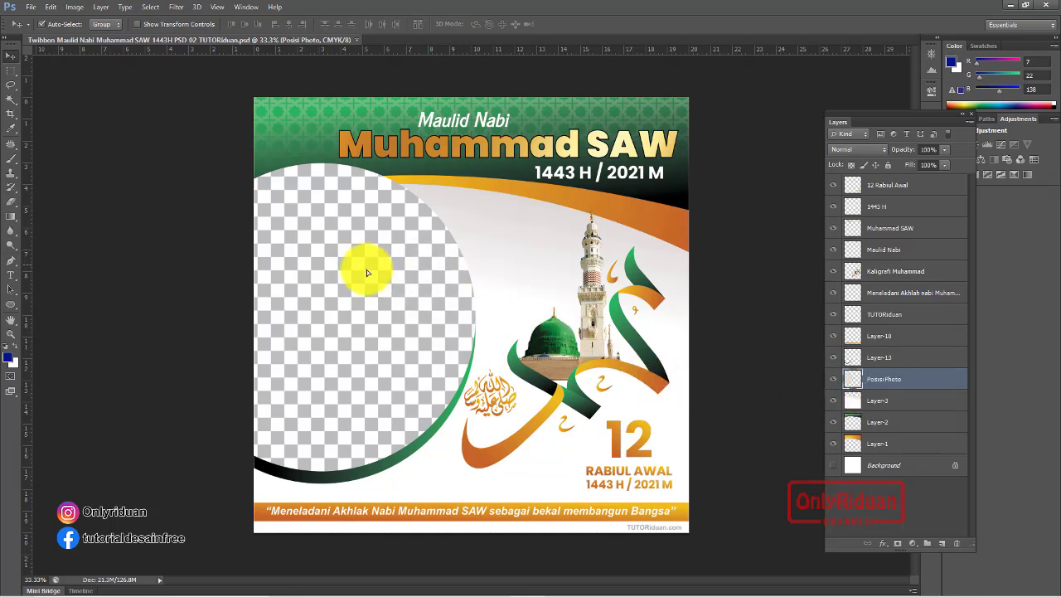
drag(367, 268, 359, 276)
key(ctrl+z)
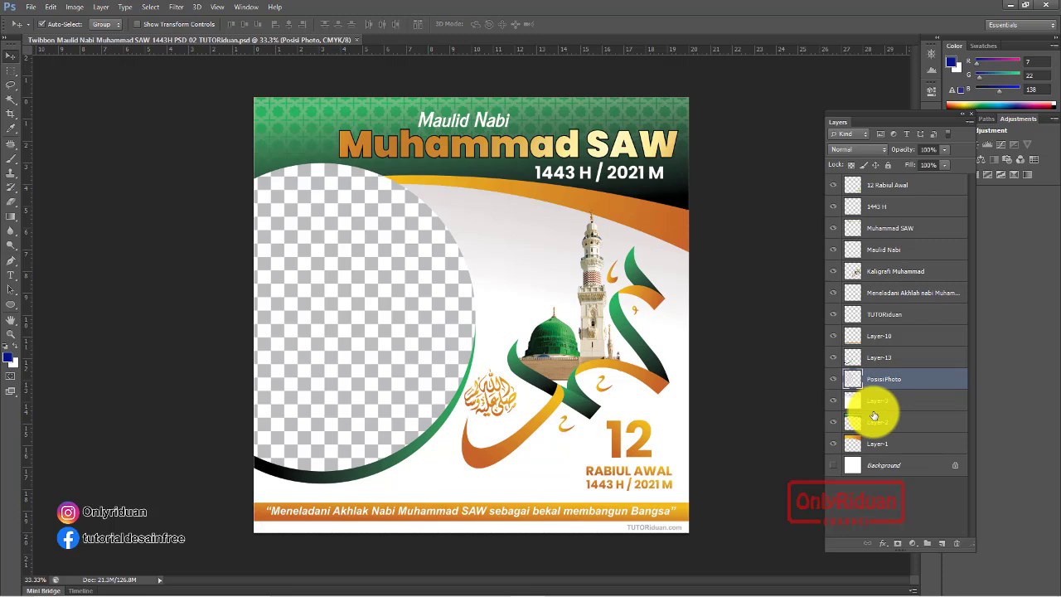
ctrl+click(852, 380)
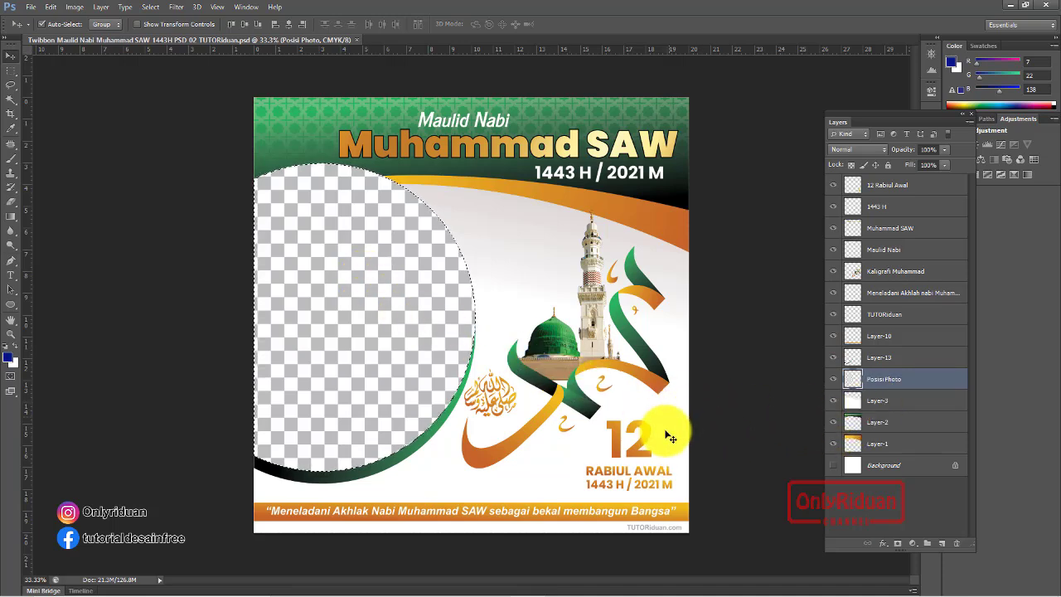
- Delete the circle area from Layer-3, Layer-2 and Layer-1
click(873, 402)
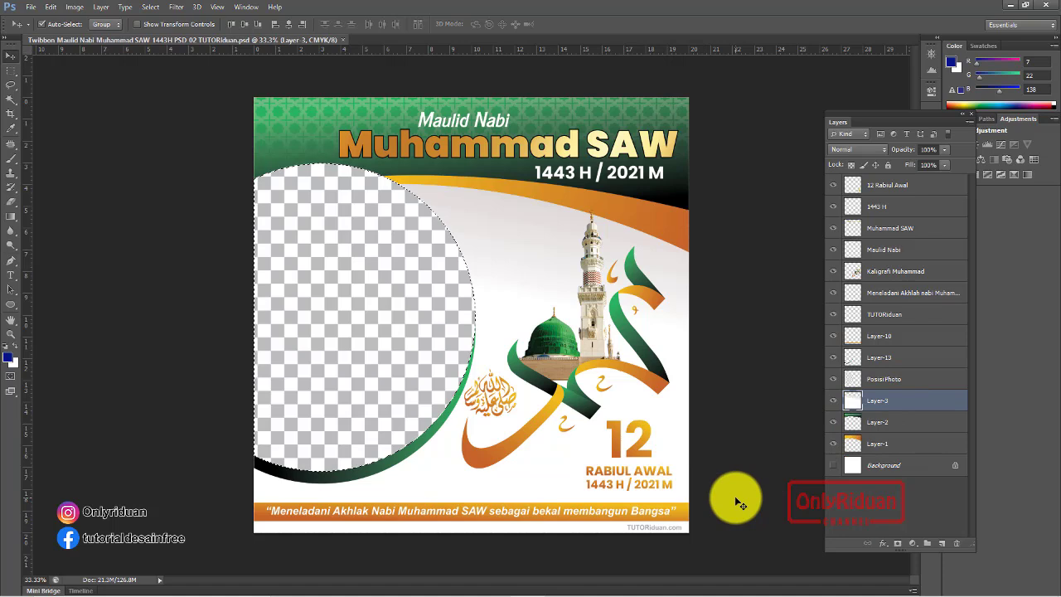
key(Delete)
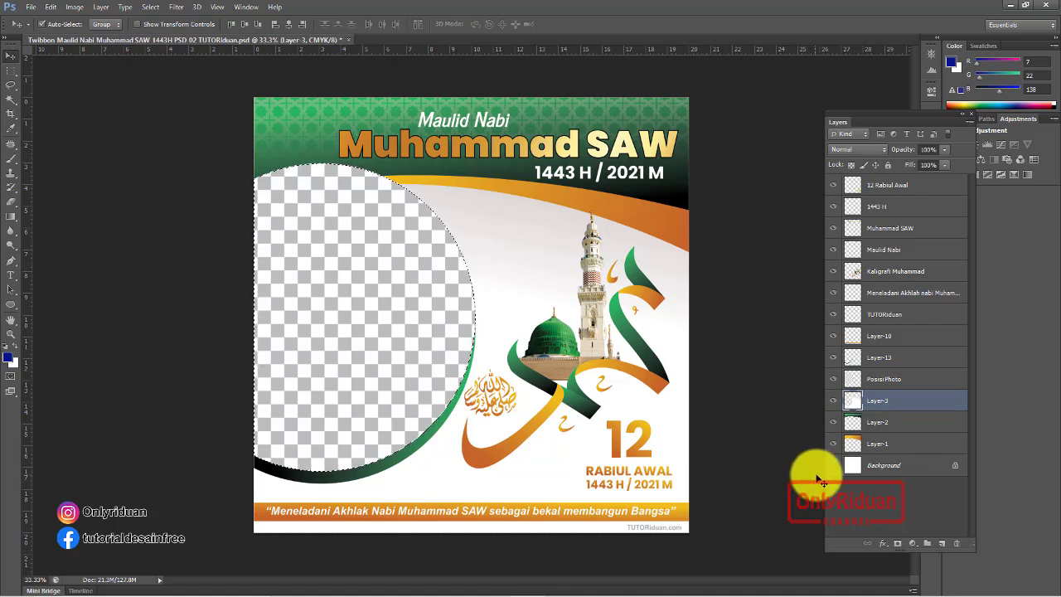
click(889, 422)
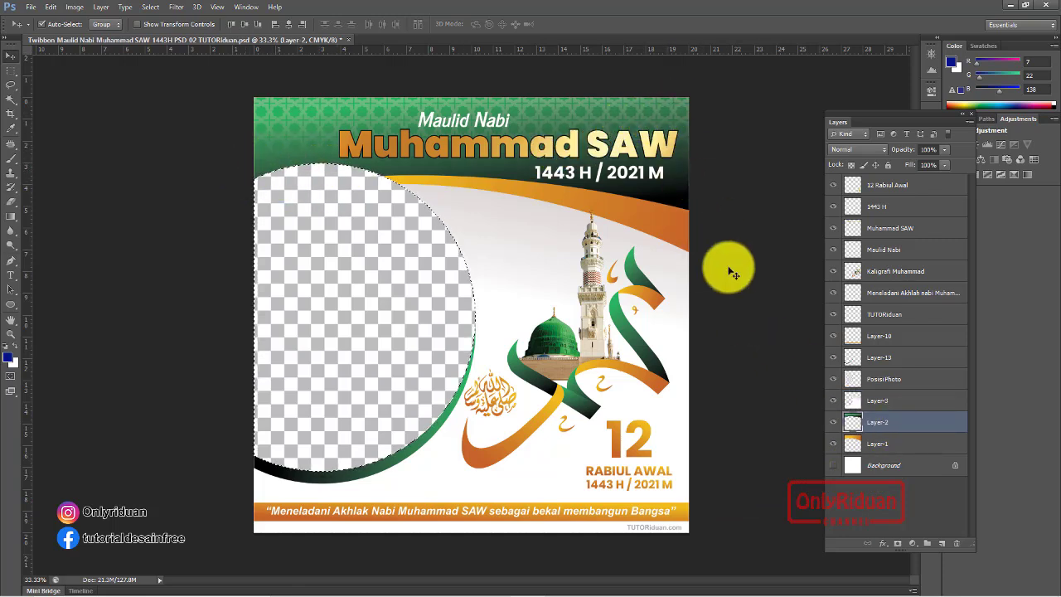
key(Delete)
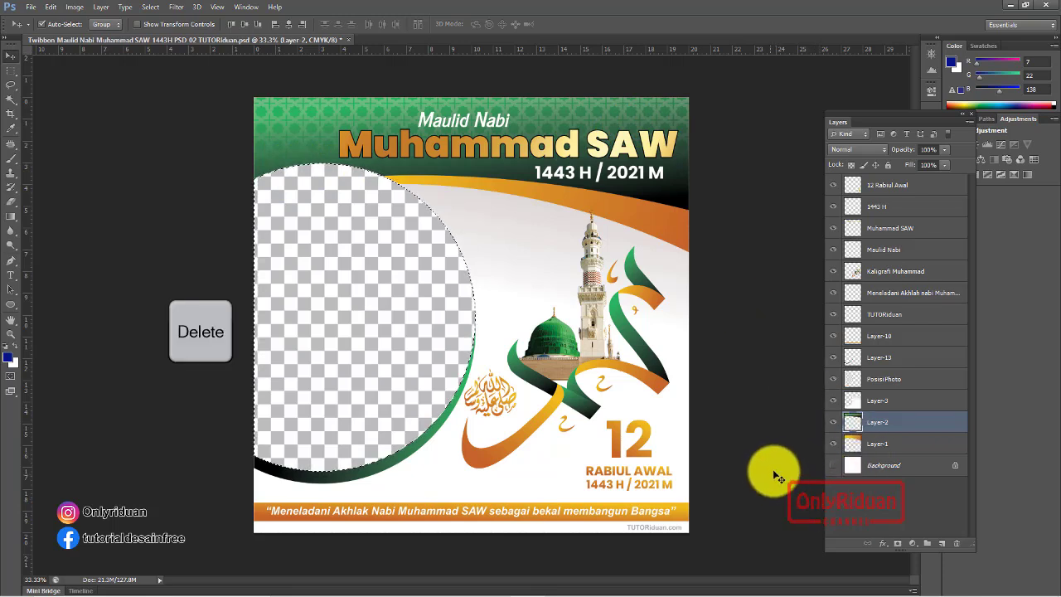
click(876, 444)
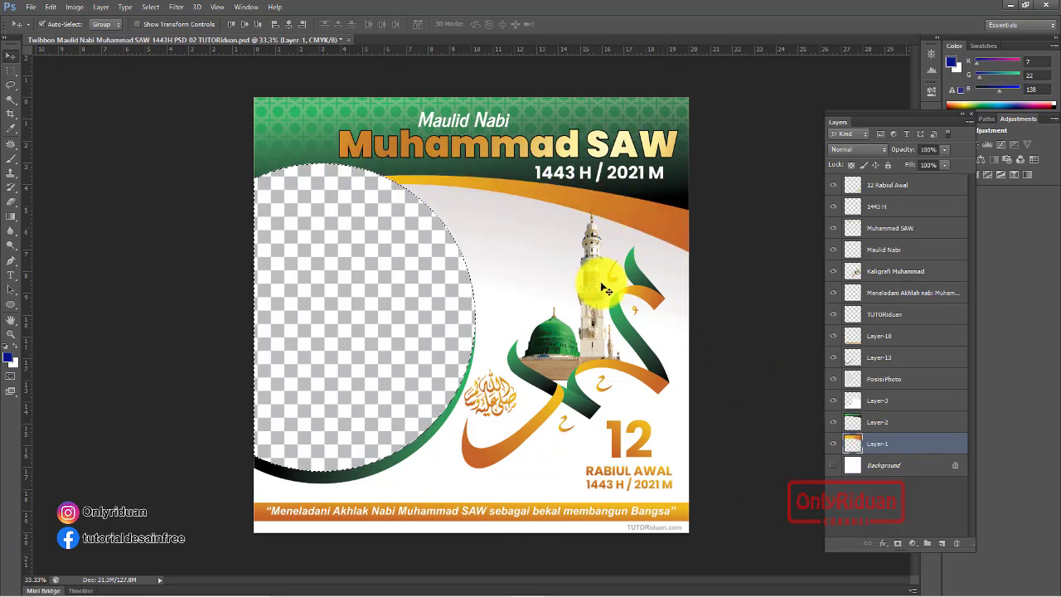
key(Delete)
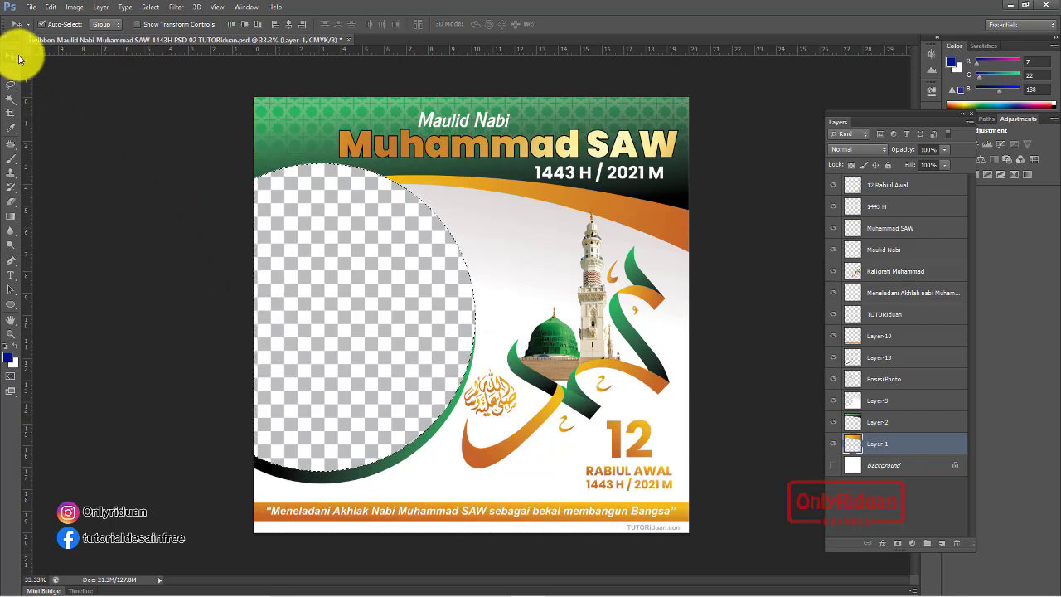
- Hide the Posisi Photo layer and deselect the circle
click(833, 378)
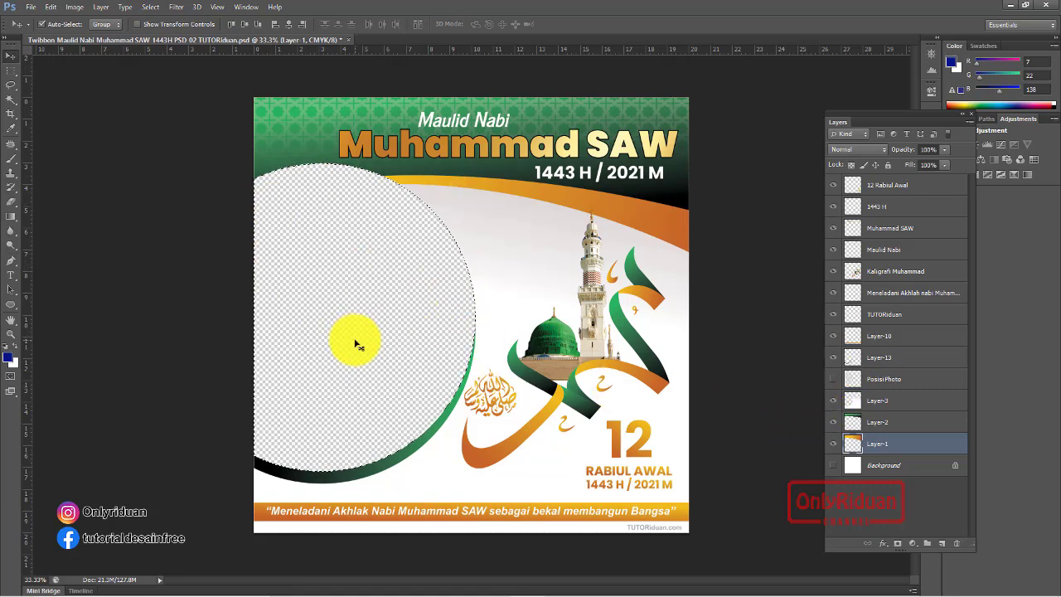
click(150, 7)
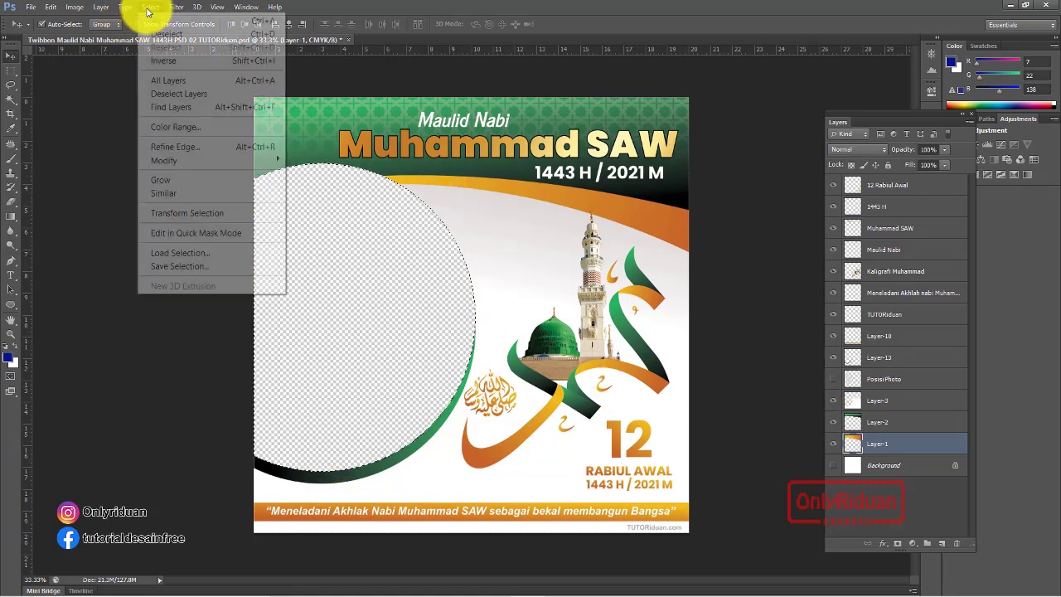
click(157, 34)
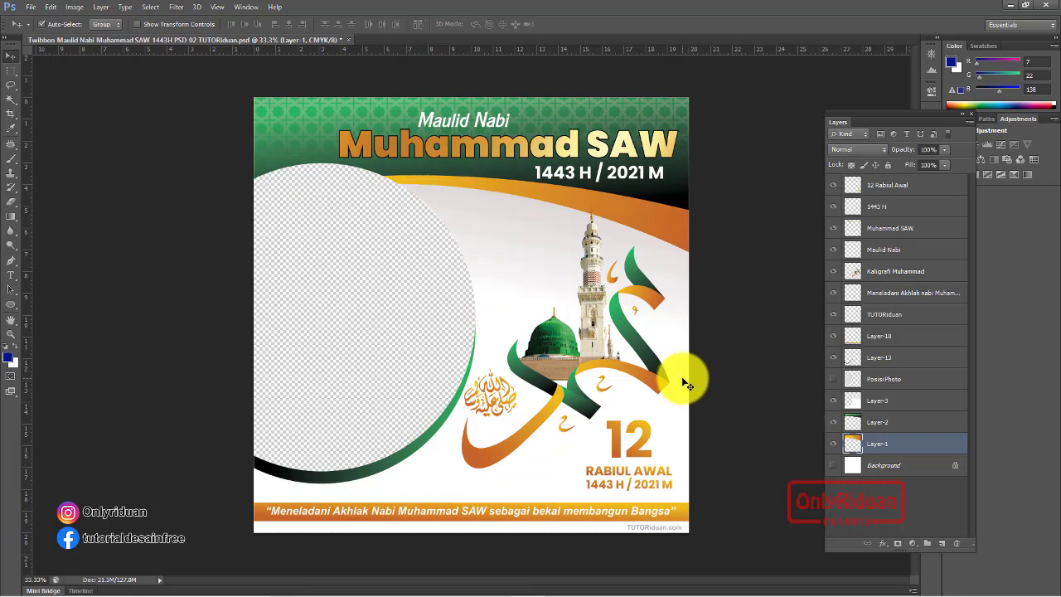
click(30, 7)
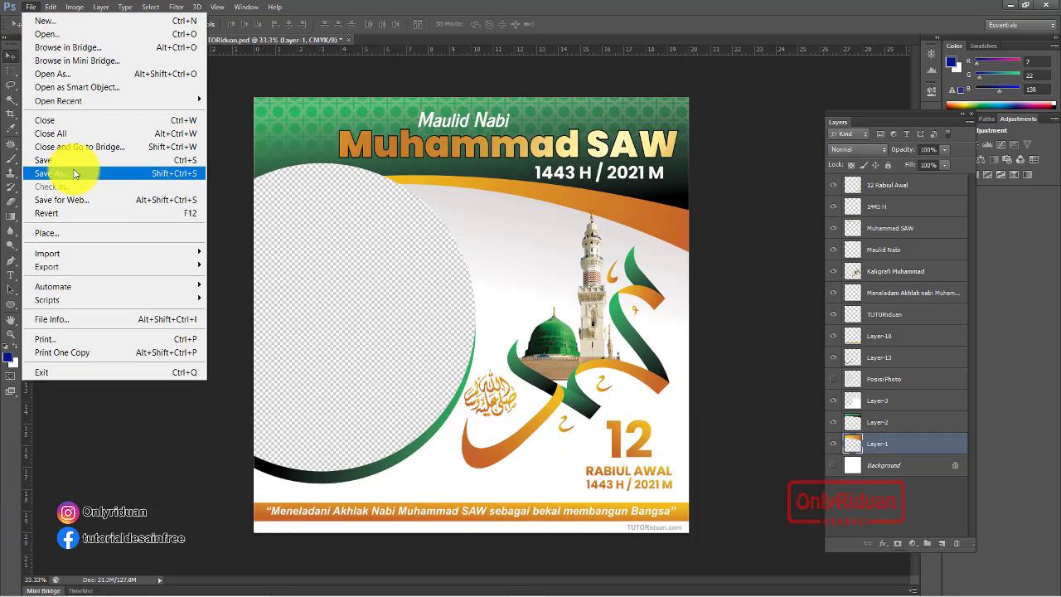
- Export via Save for Web as PNG-24 with Transparency, zooming the preview out to check
click(71, 199)
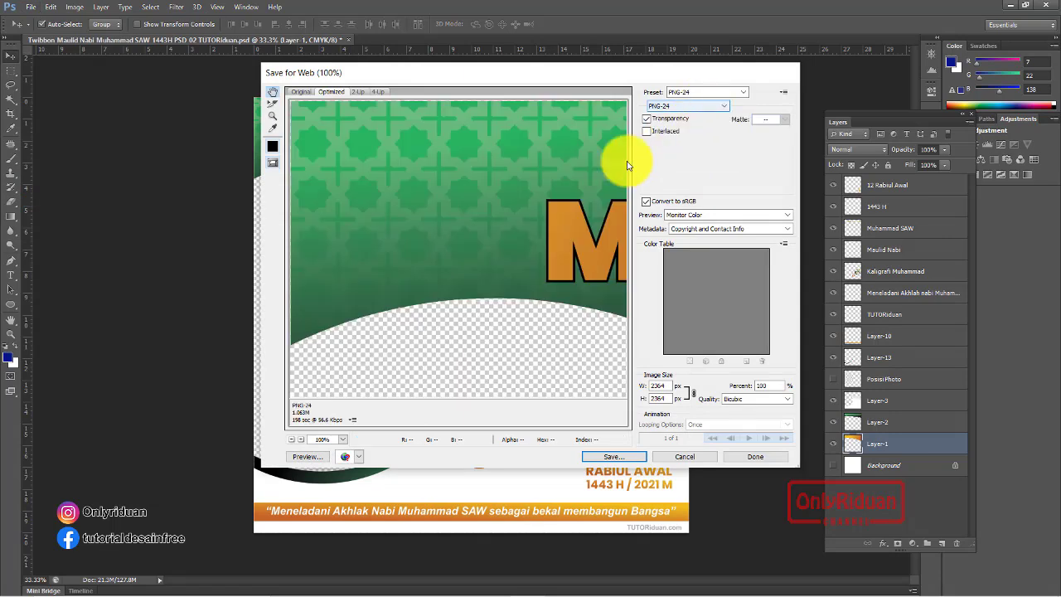
scroll(459, 281, down, 2)
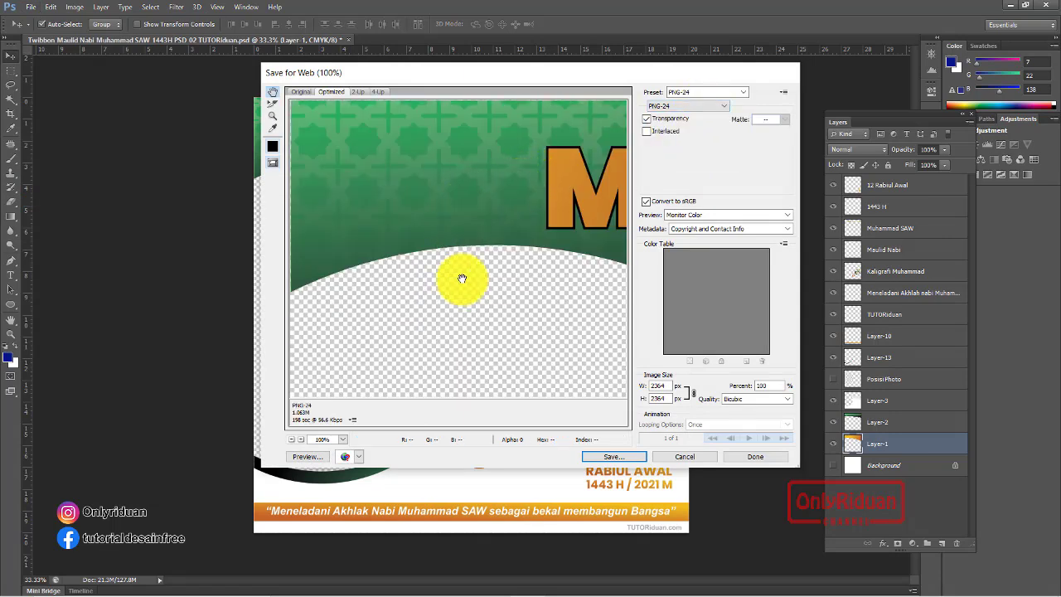
scroll(459, 281, down, 3)
scroll(464, 273, down, 2)
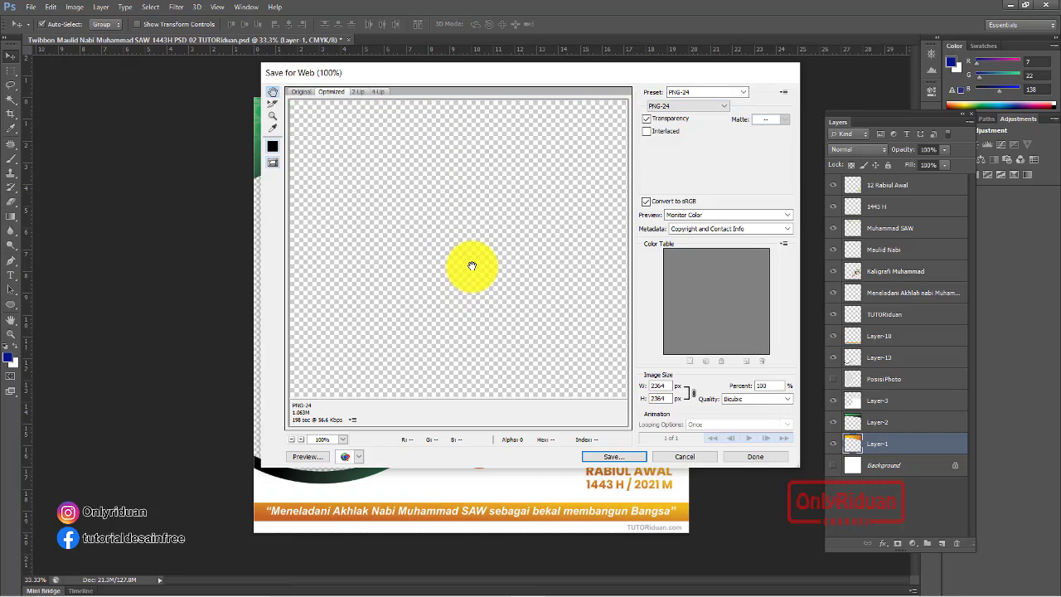
click(292, 445)
click(292, 445)
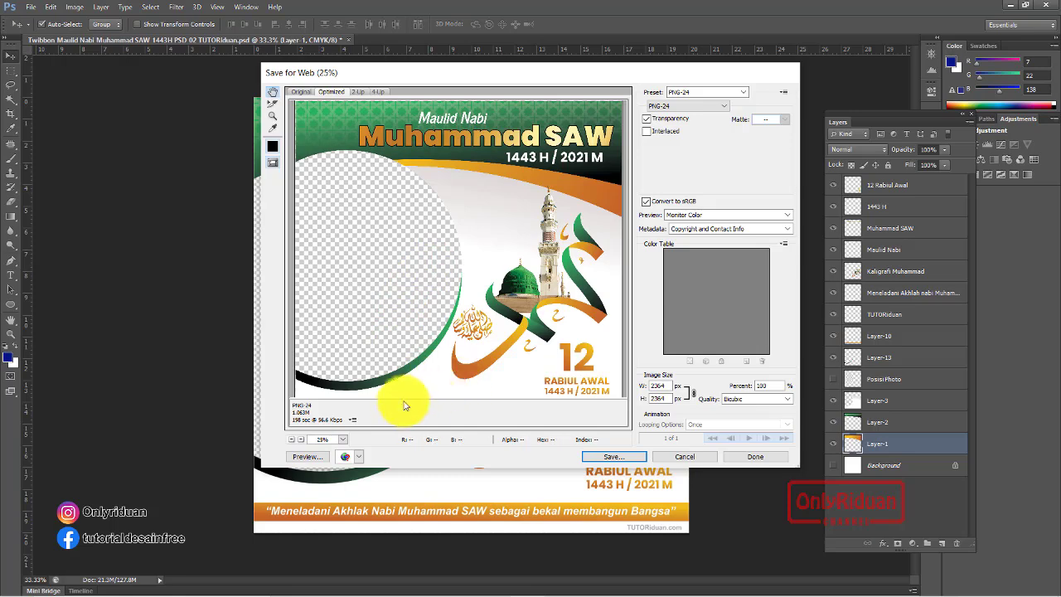
click(613, 457)
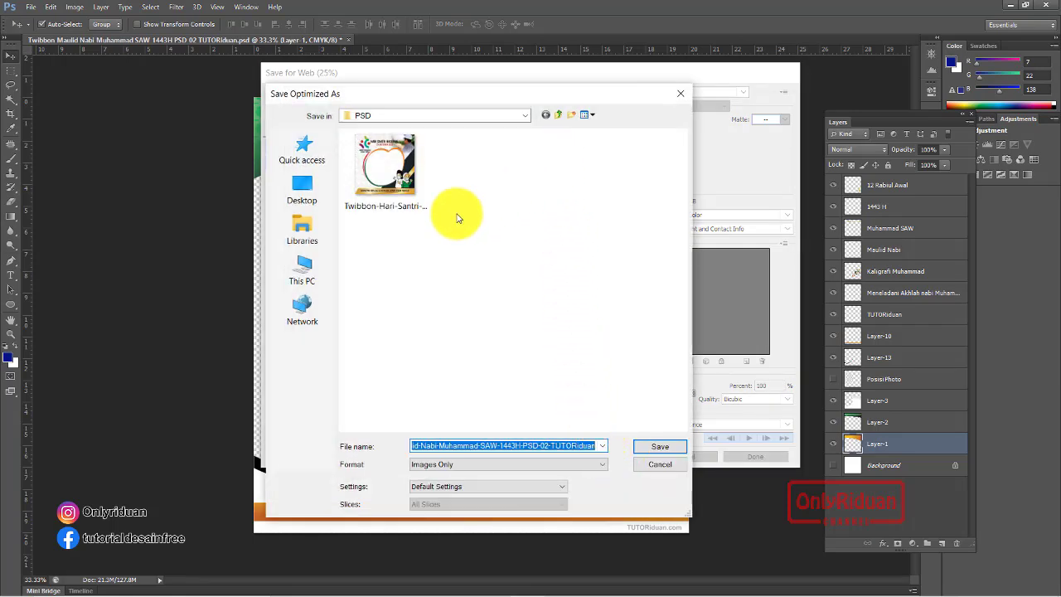
- Browse to Pictures\Twibbon Maulid Nabi\File\PSD and create and open a new PNG folder
click(525, 115)
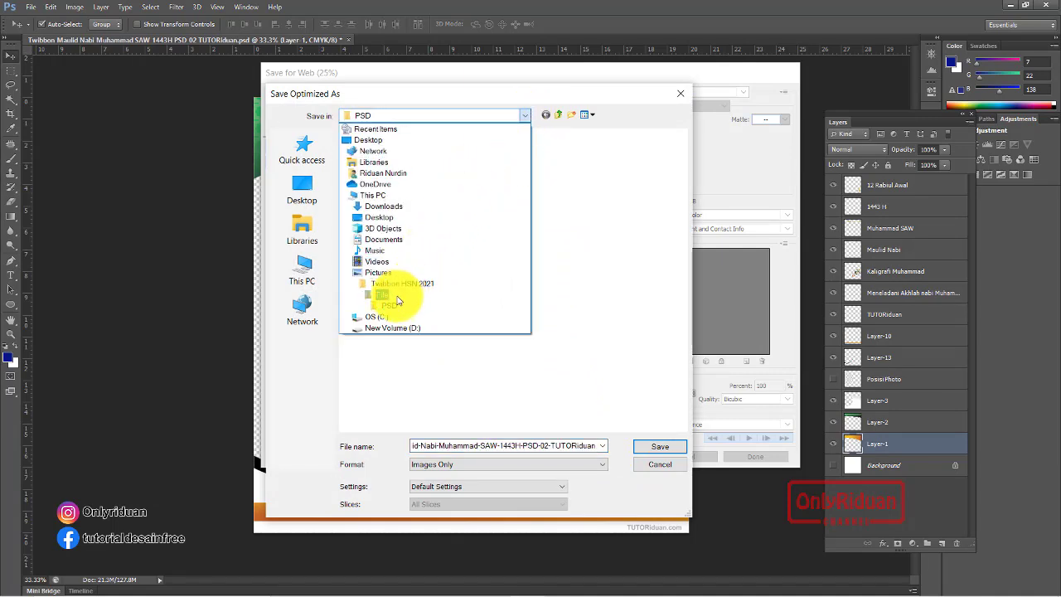
click(380, 272)
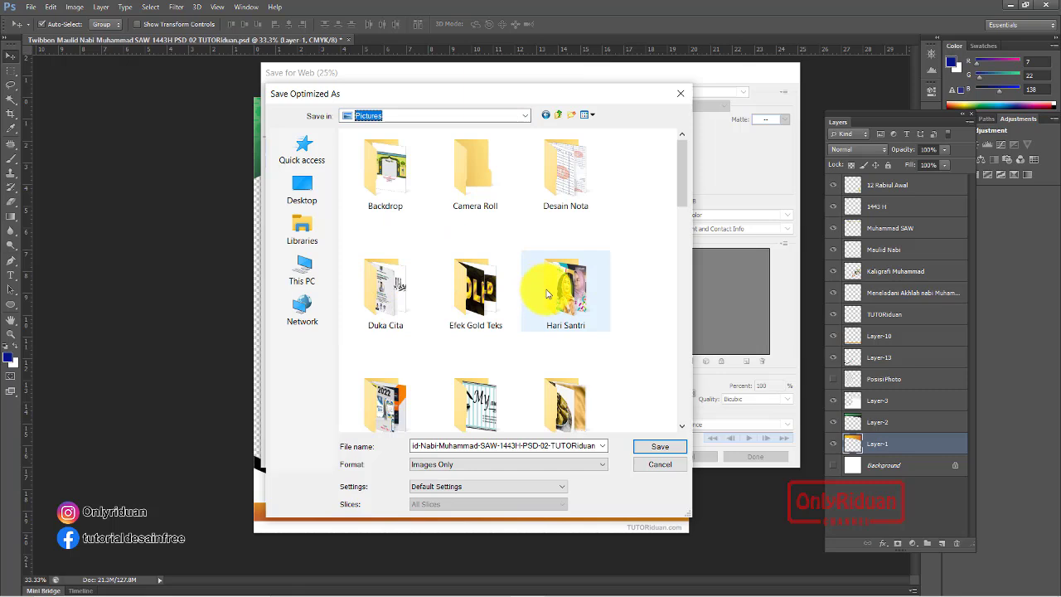
scroll(546, 293, down, 5)
double_click(590, 156)
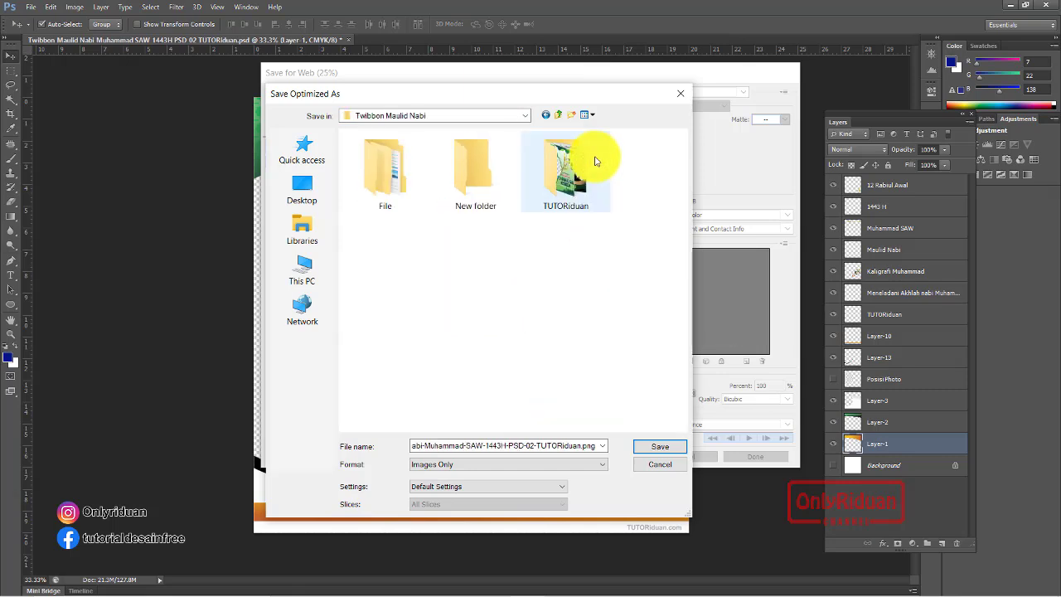
double_click(369, 167)
double_click(380, 165)
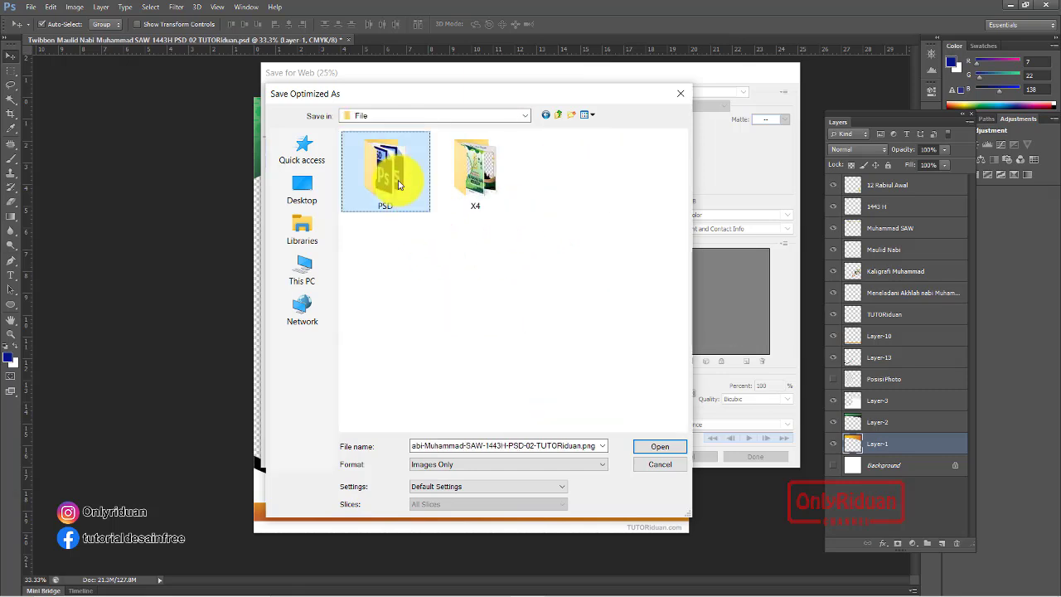
click(571, 114)
text(PNG)
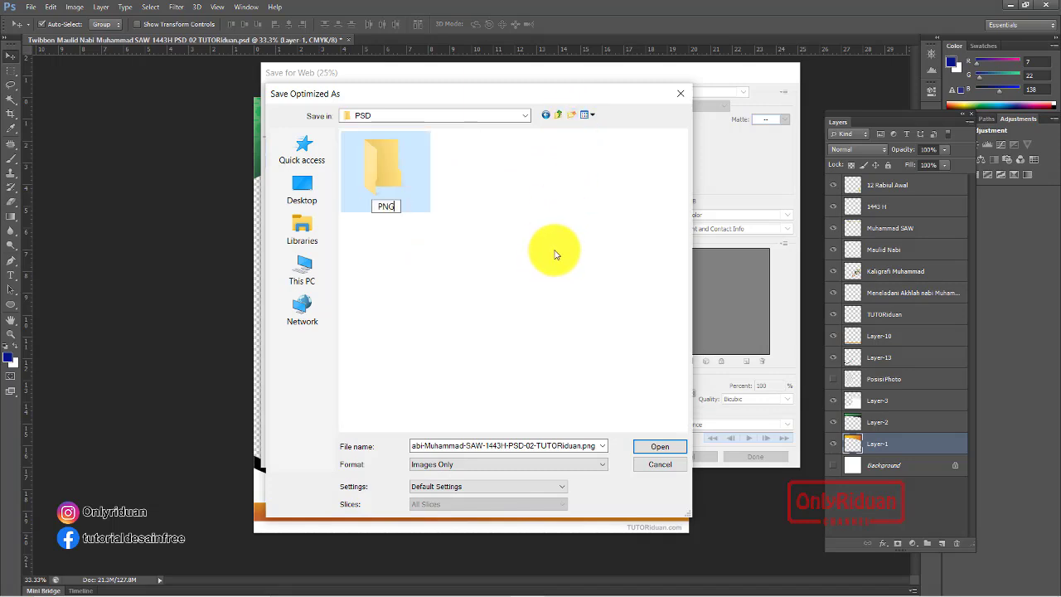
double_click(403, 161)
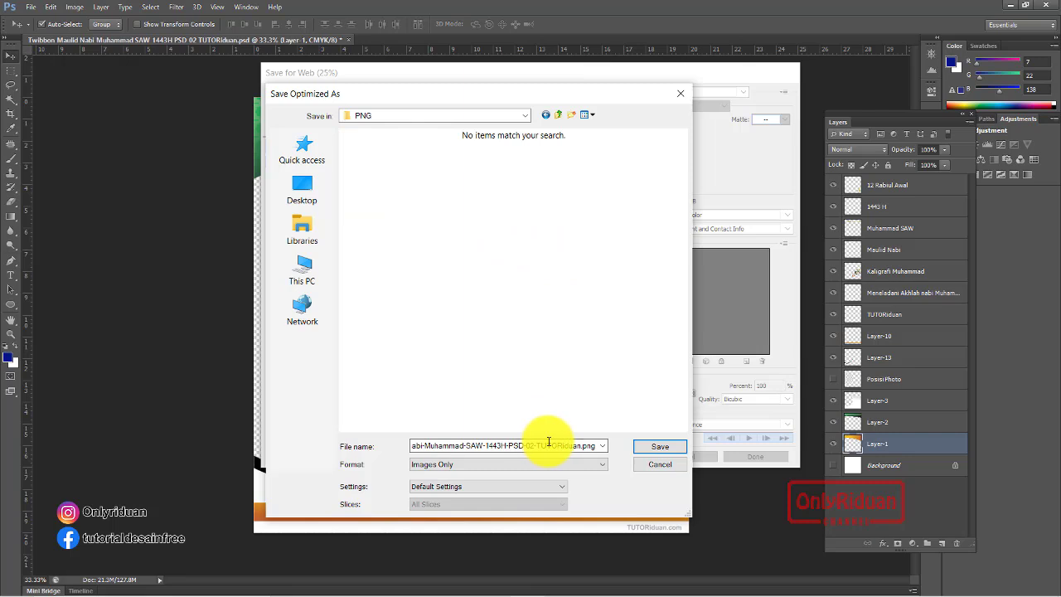
- Remove 'TUTORiduan' from the file name and save the PNG there
click(564, 445)
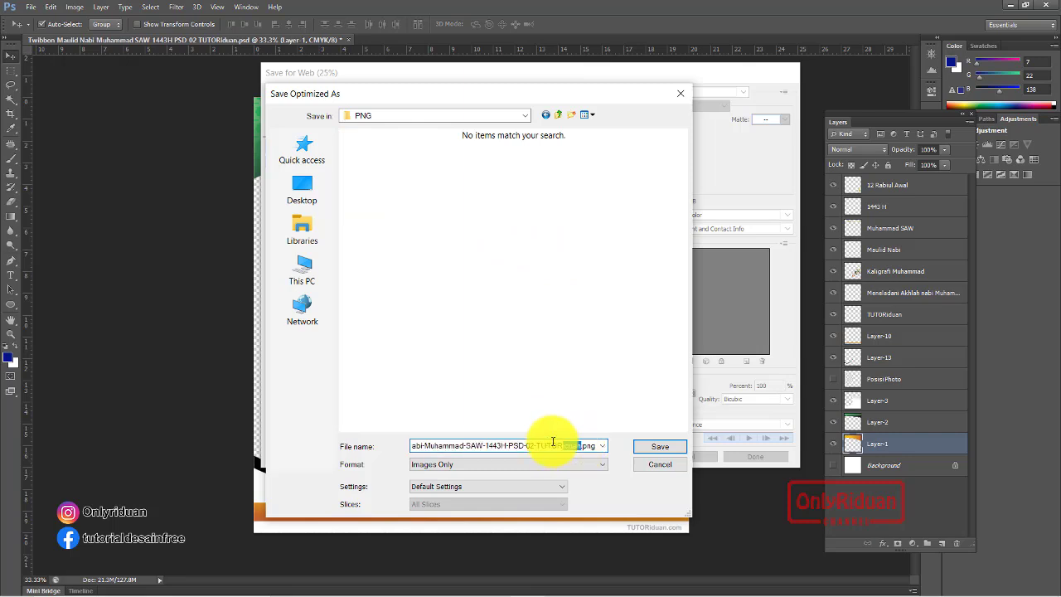
drag(581, 446, 542, 445)
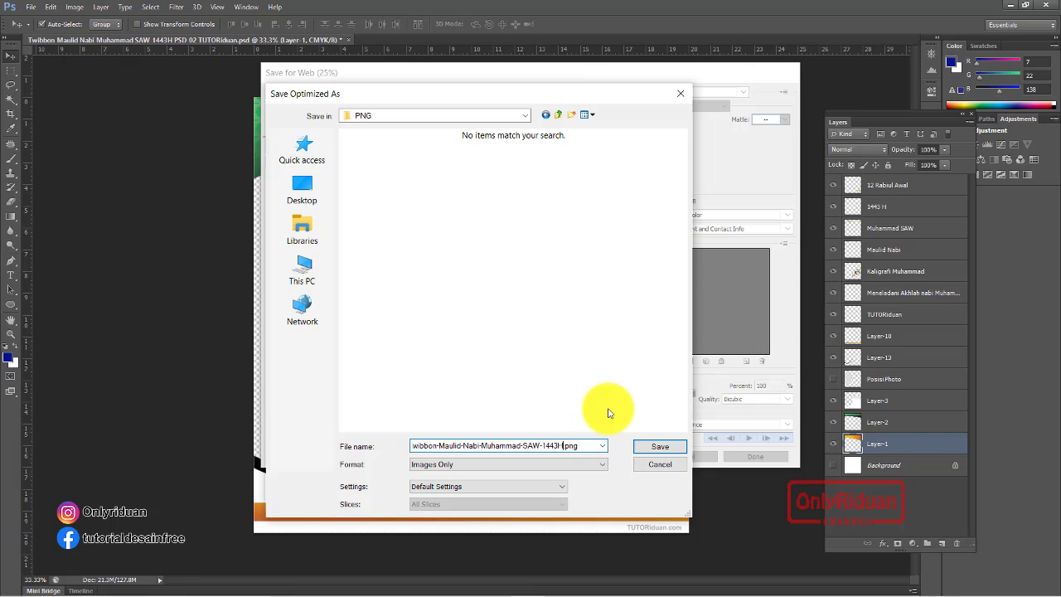
click(658, 448)
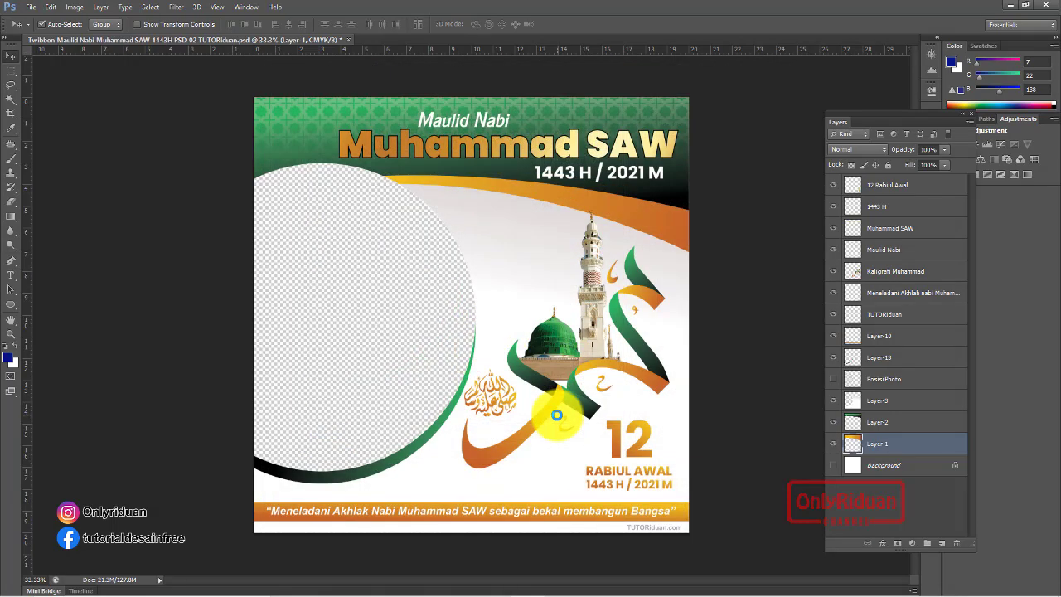
- Check the PNG folders under PSD and X4 each hold the exported twibbon, then minimize Explorer
click(355, 580)
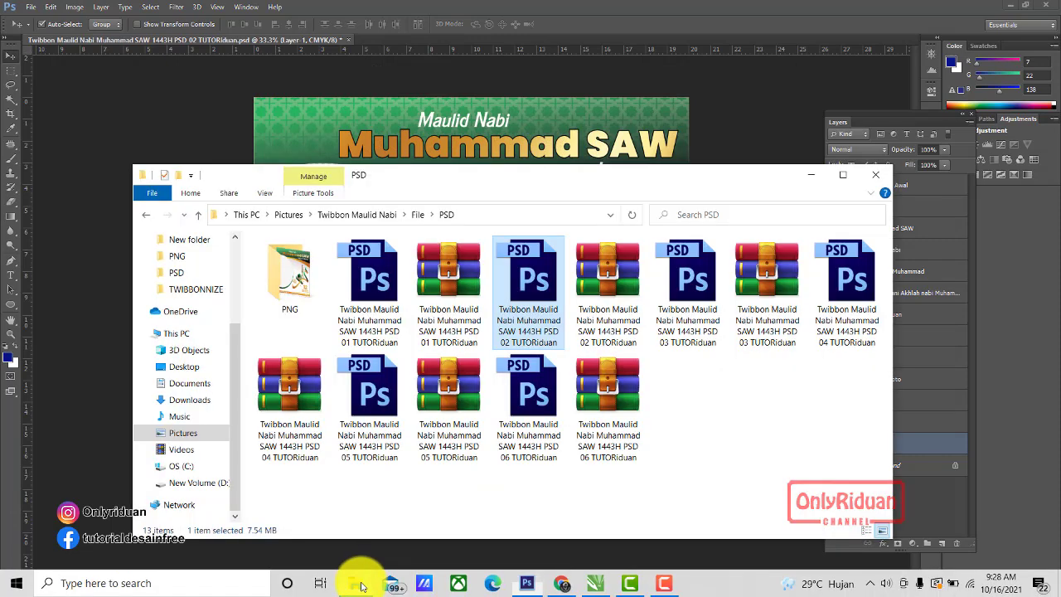
double_click(286, 277)
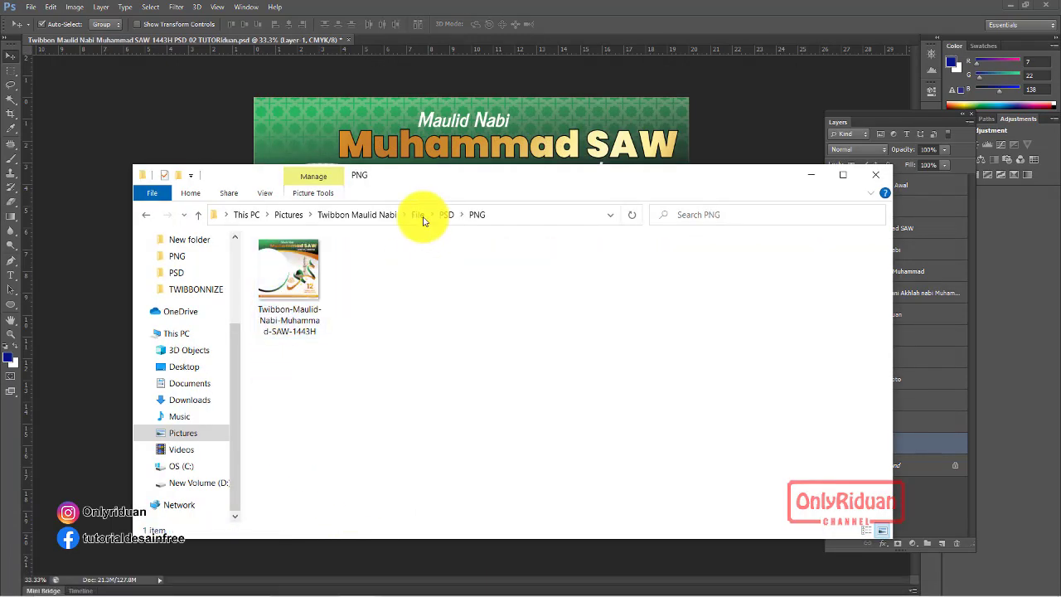
click(419, 216)
double_click(372, 294)
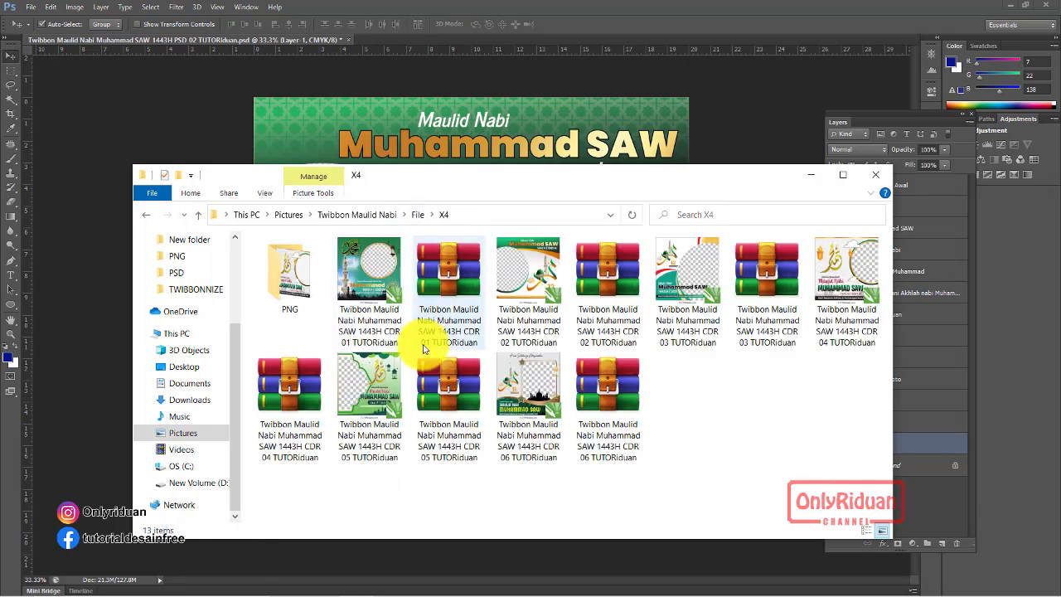
double_click(294, 305)
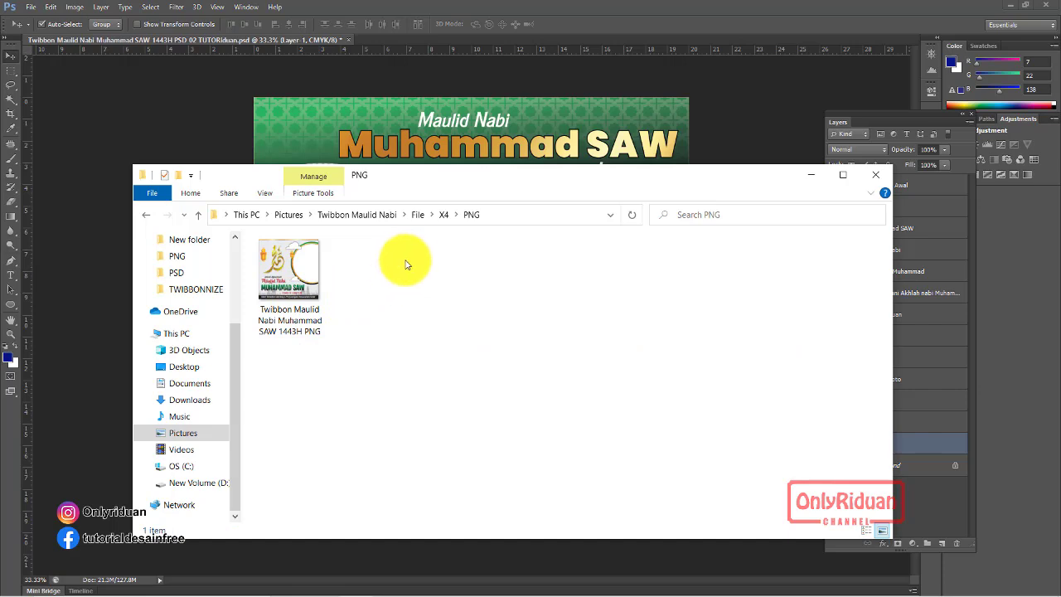
click(809, 179)
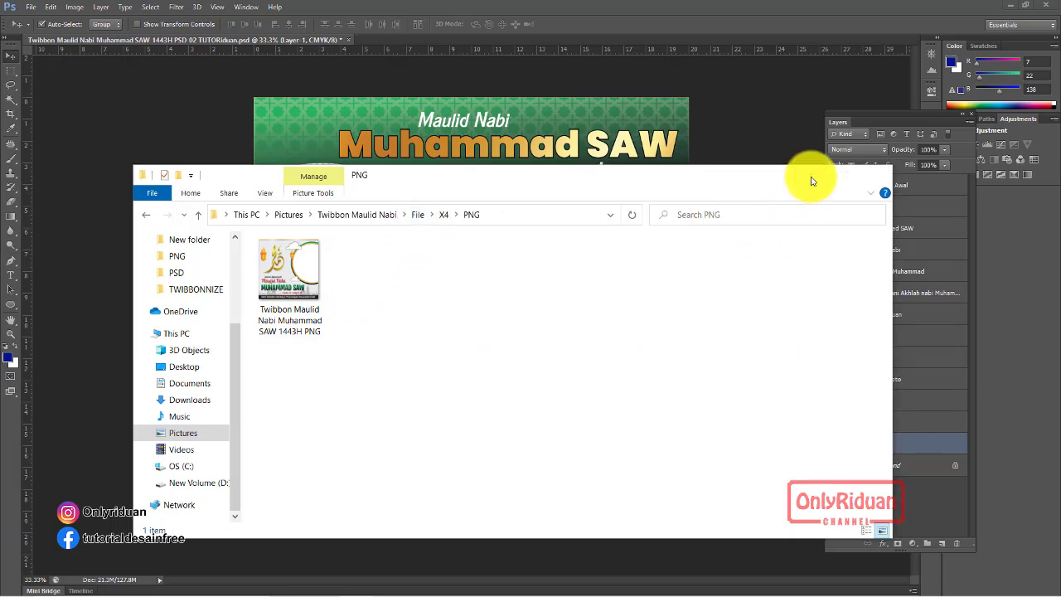
click(561, 582)
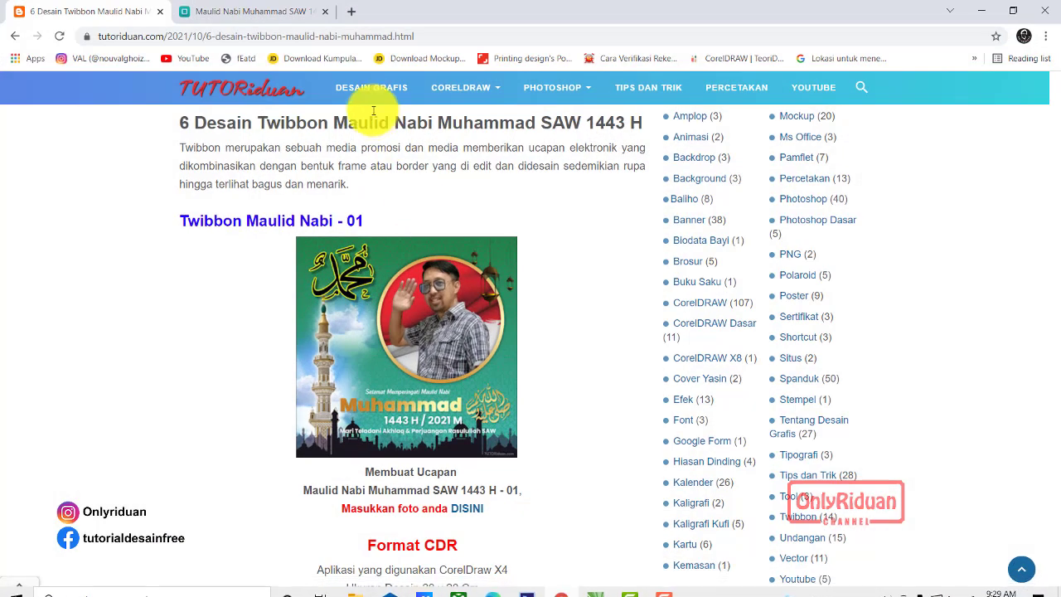
- Go to twibbonize.com in a new tab and open the first Maulid Nabi campaign under Campaign Saya
click(352, 11)
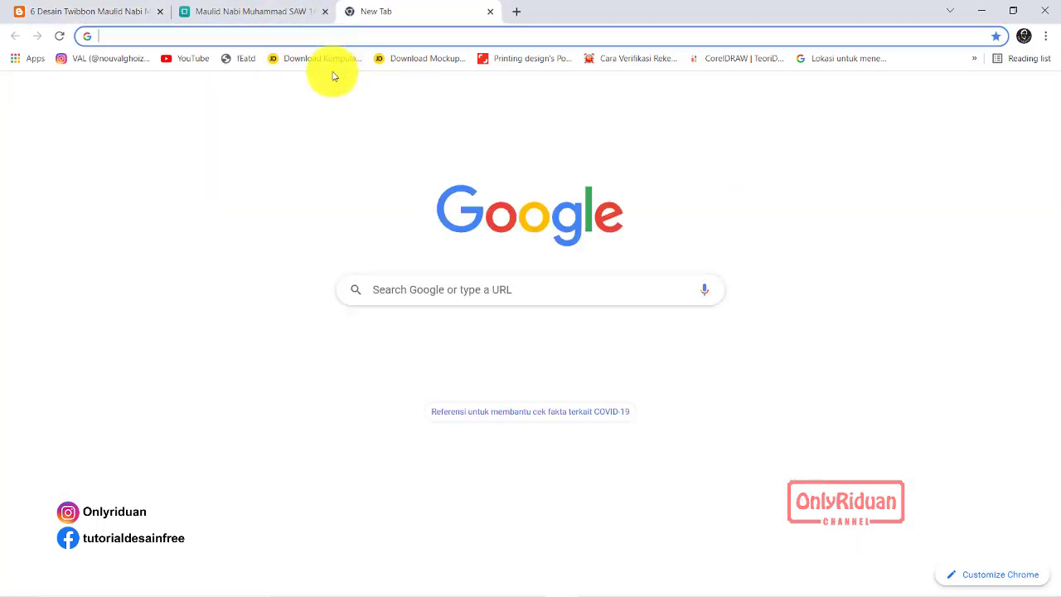
text(twibbonize.com)
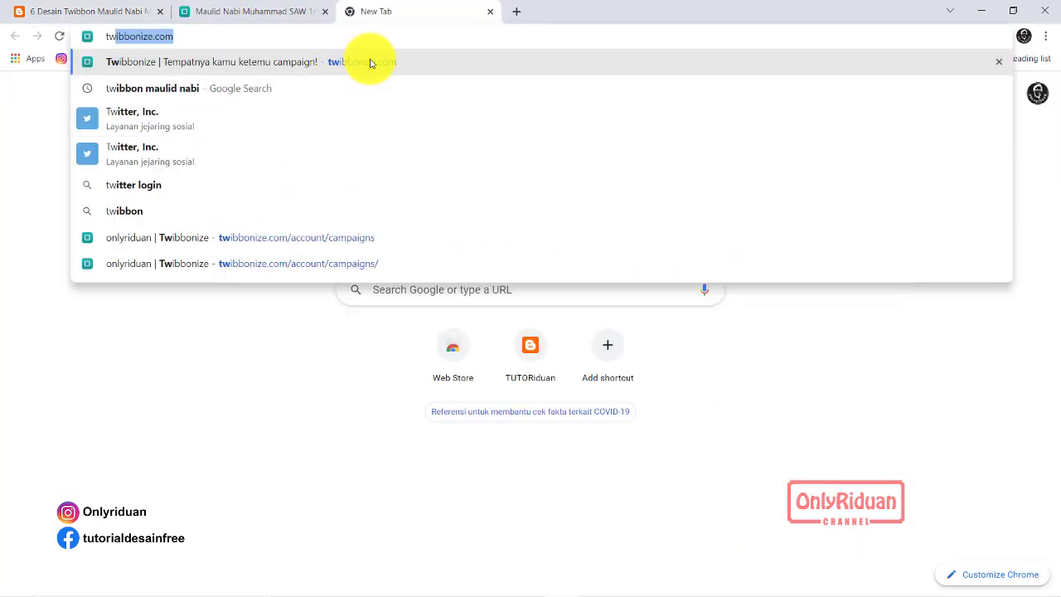
click(372, 63)
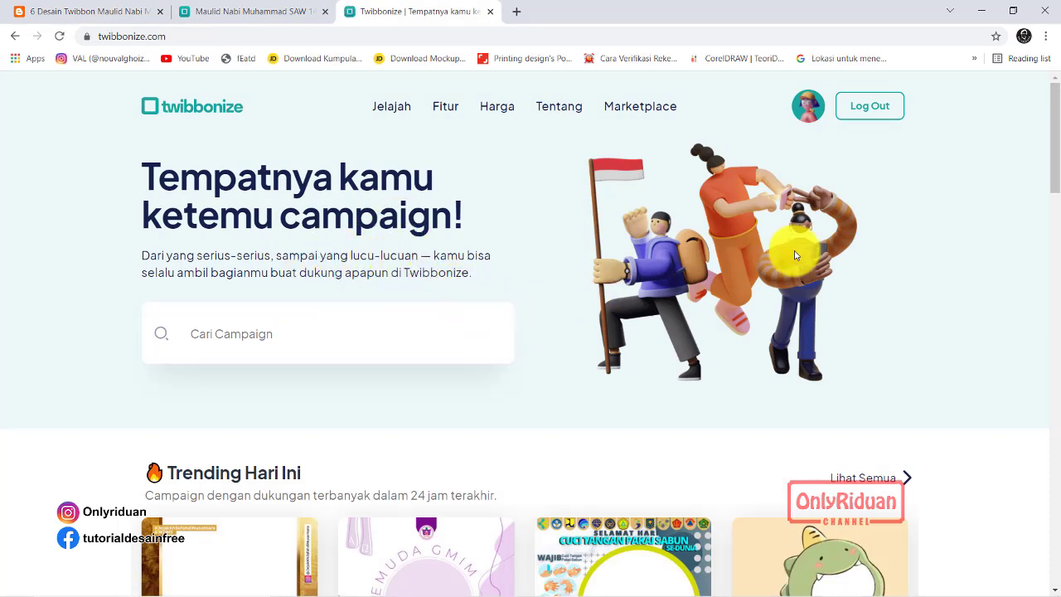
click(812, 118)
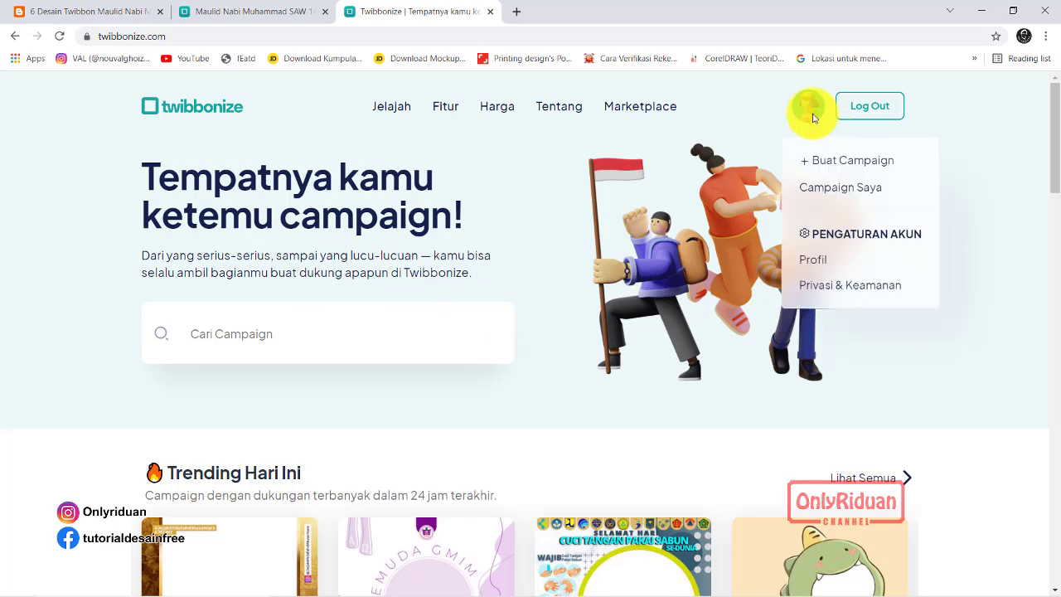
click(842, 197)
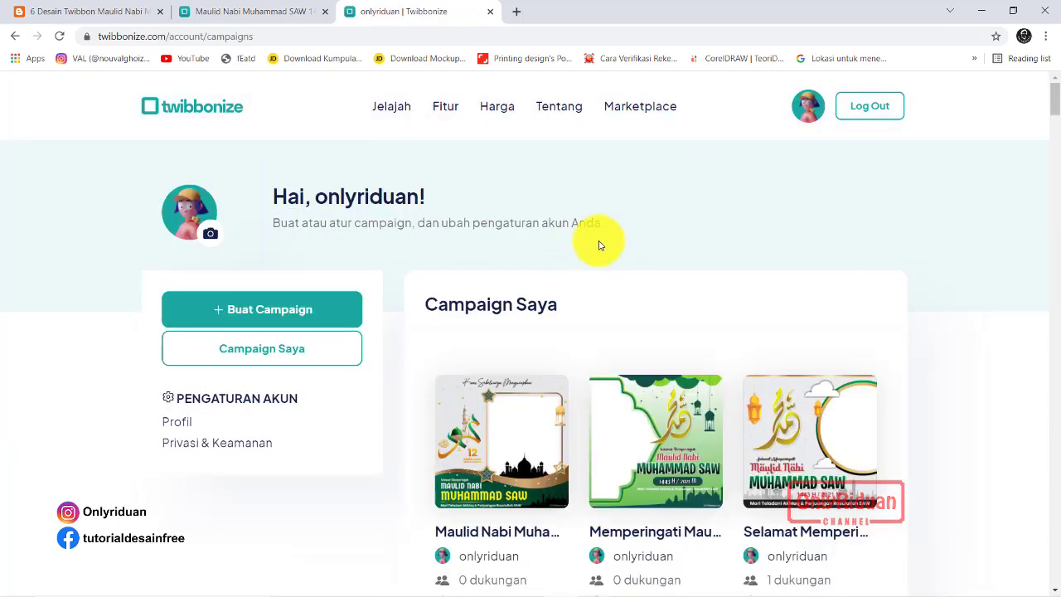
scroll(605, 241, down, 2)
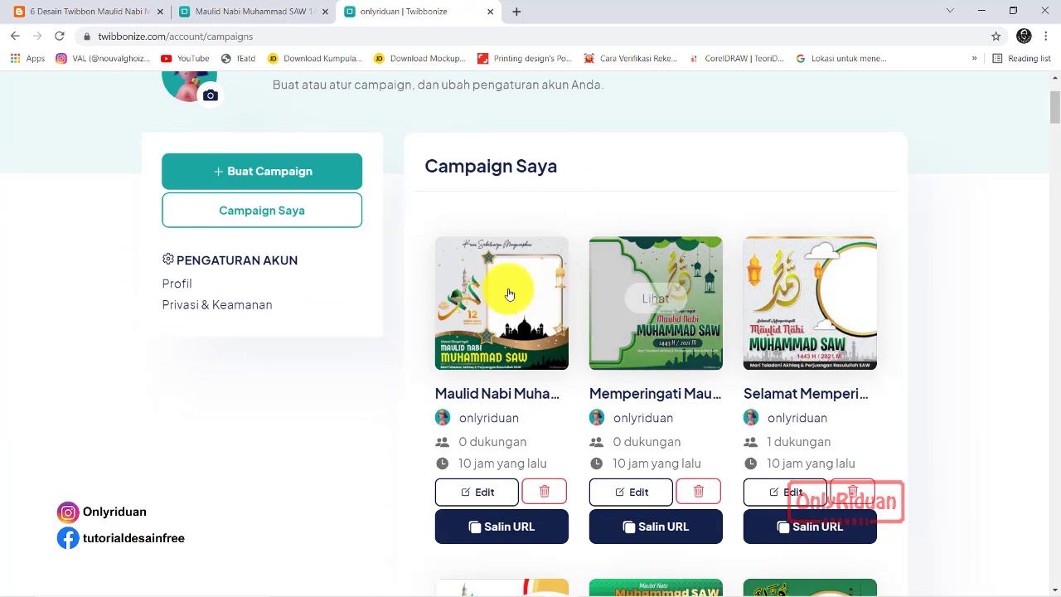
scroll(733, 350, down, 2)
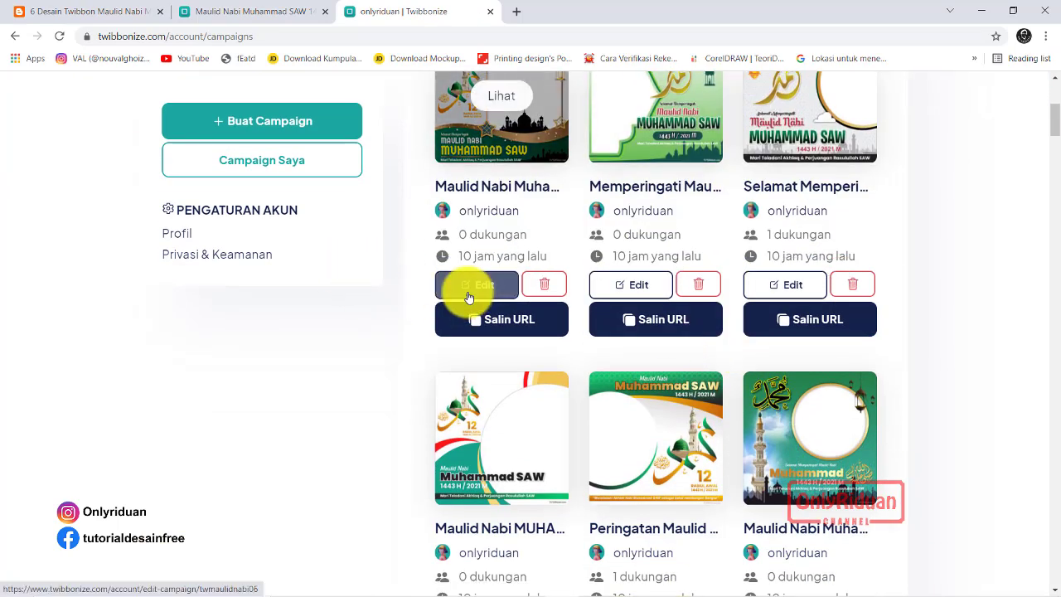
scroll(469, 282, up, 1)
click(509, 174)
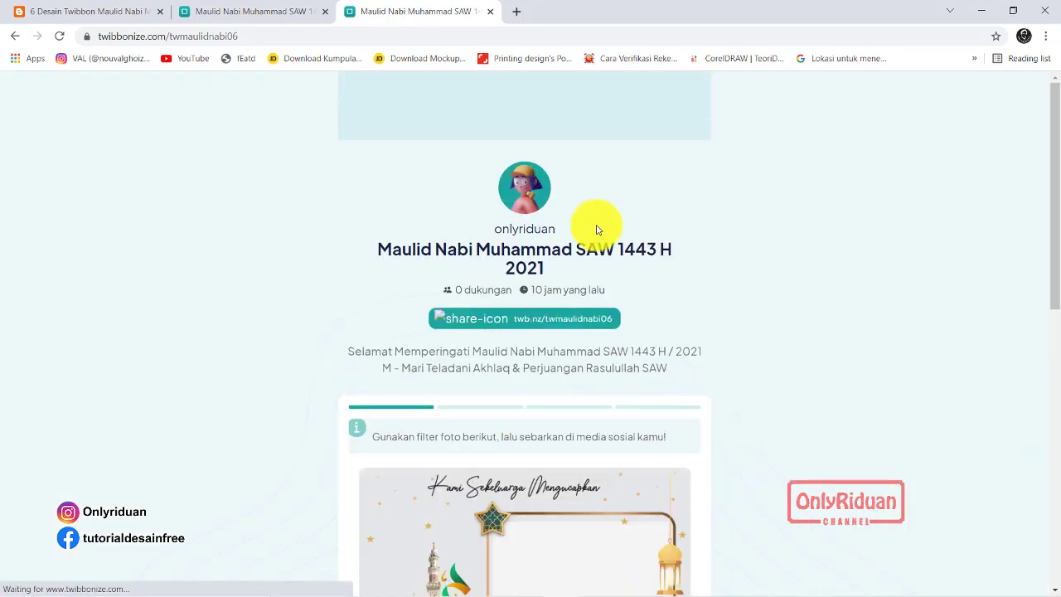
- Load the group photo from the Pictures folder into the Maulid Nabi frame via Pilih Foto
scroll(635, 246, down, 2)
scroll(560, 238, down, 2)
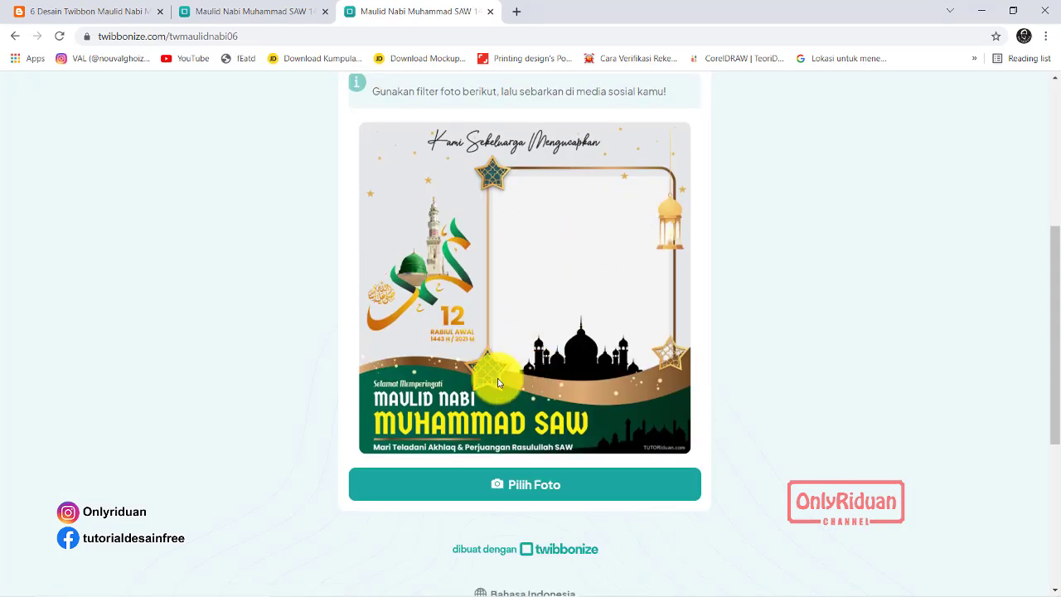
click(516, 484)
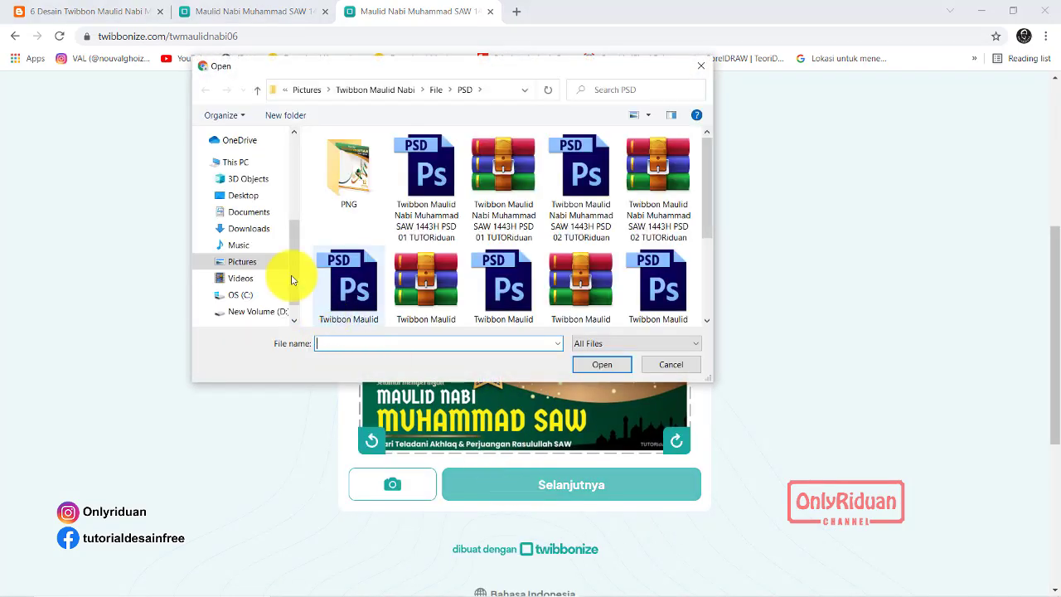
click(251, 261)
scroll(623, 261, down, 3)
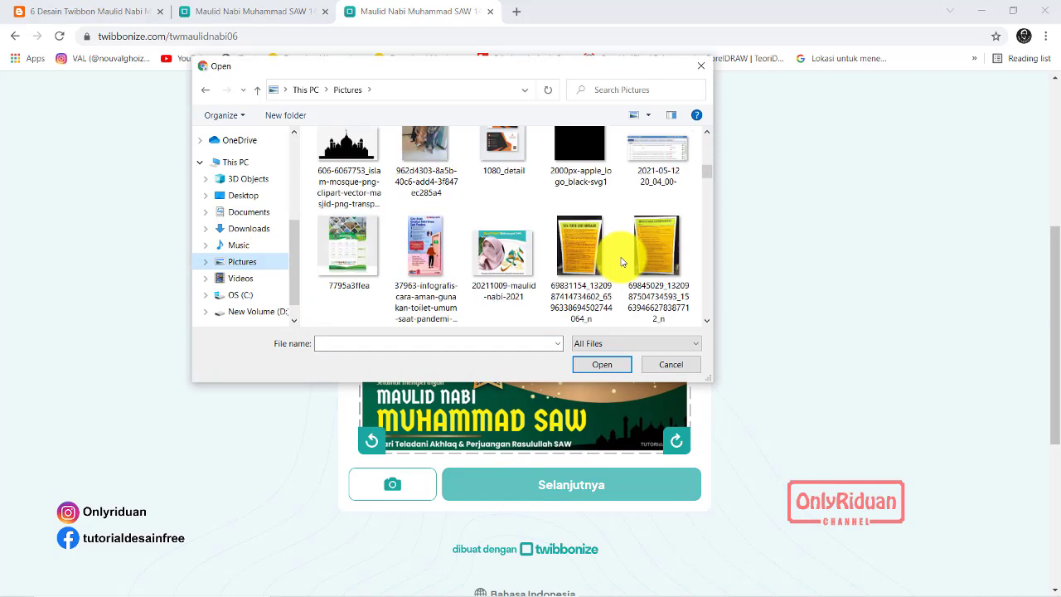
click(426, 154)
click(604, 364)
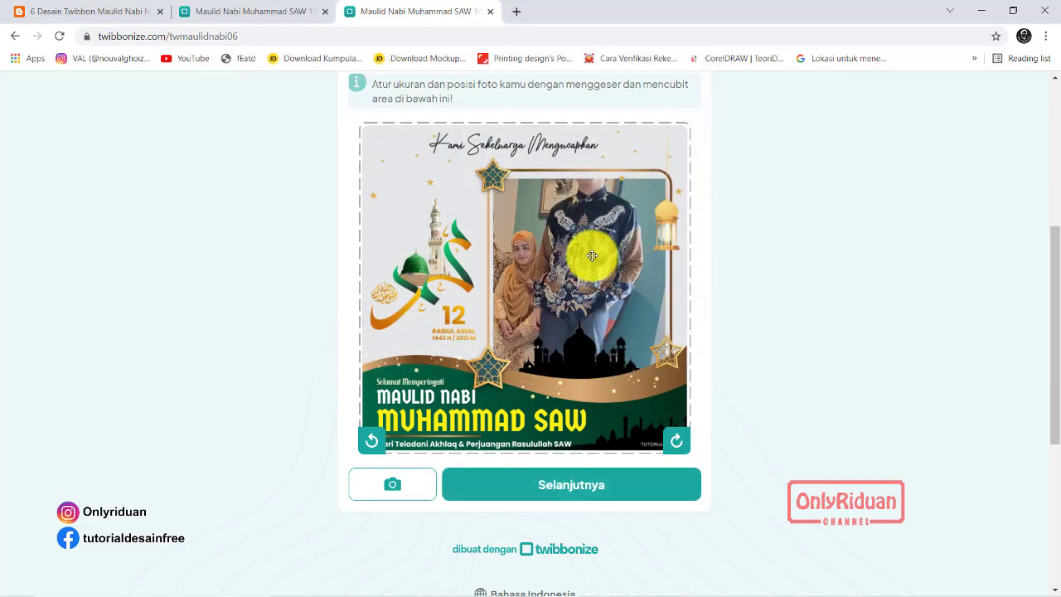
- Zoom the photo out to fit the frame and generate the twibbon with Selanjutnya
scroll(597, 254, down, 3)
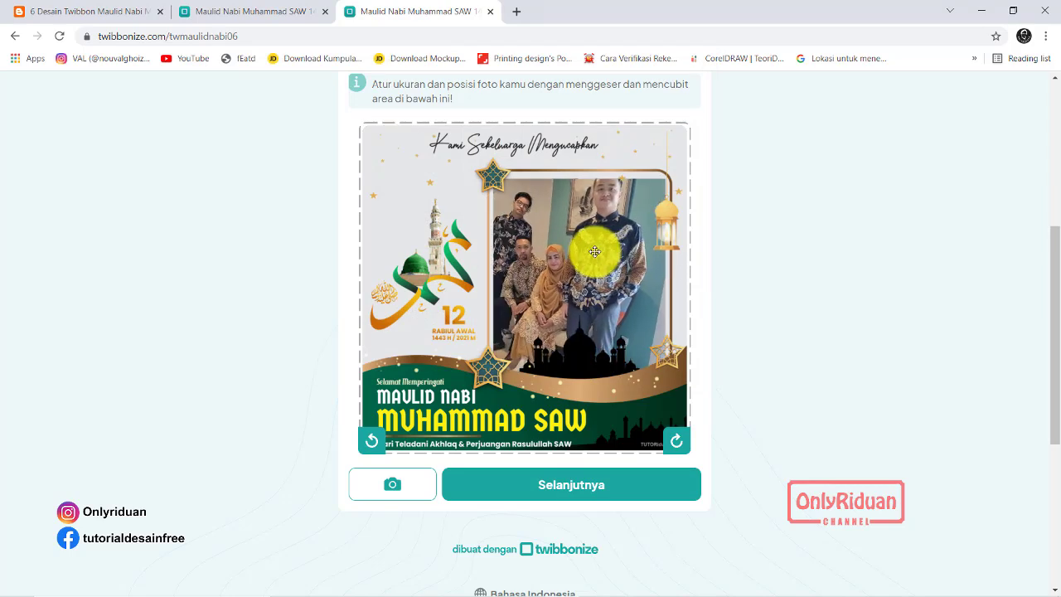
scroll(605, 252, down, 2)
scroll(606, 261, down, 3)
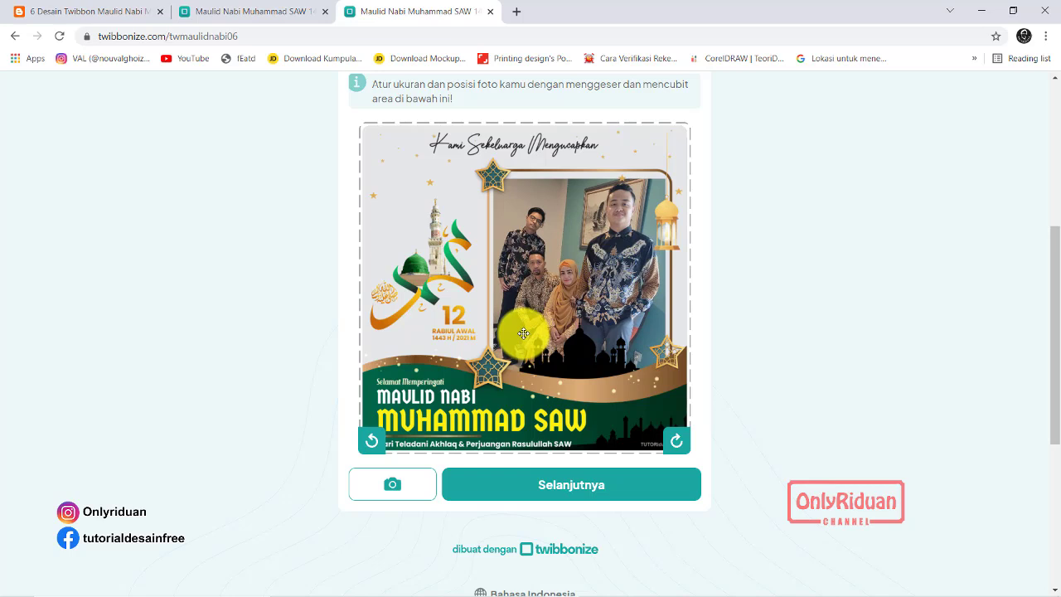
click(587, 487)
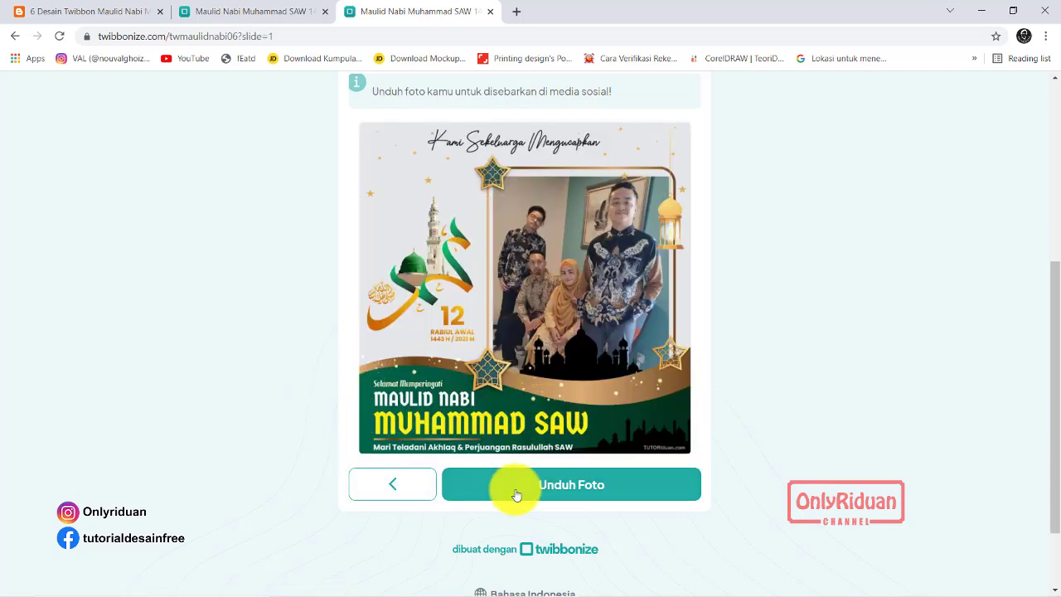
- Download the twibbon with Unduh Foto and open the JPG from the download bar
click(515, 489)
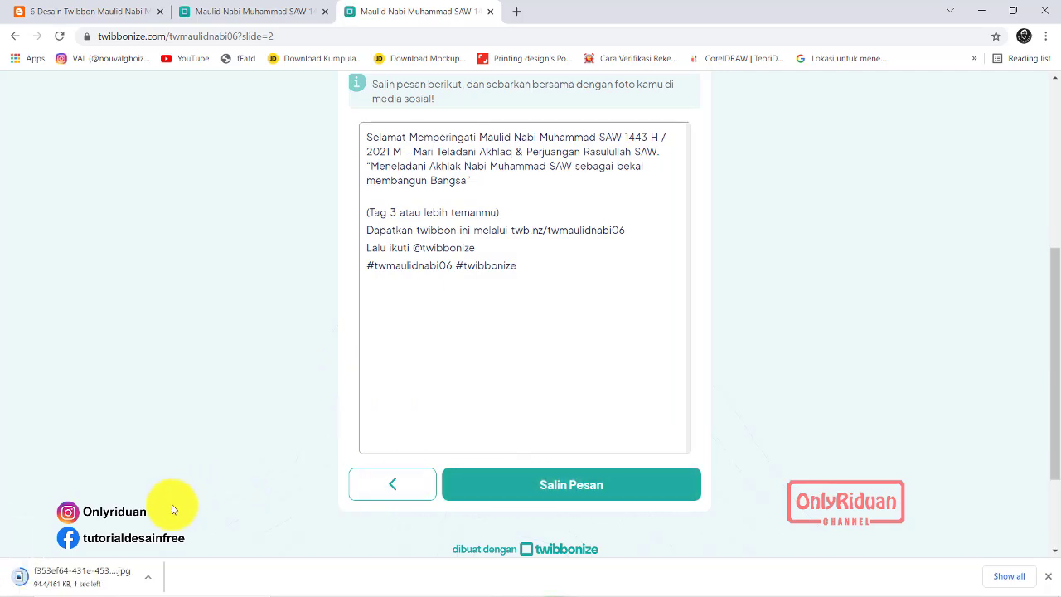
click(82, 581)
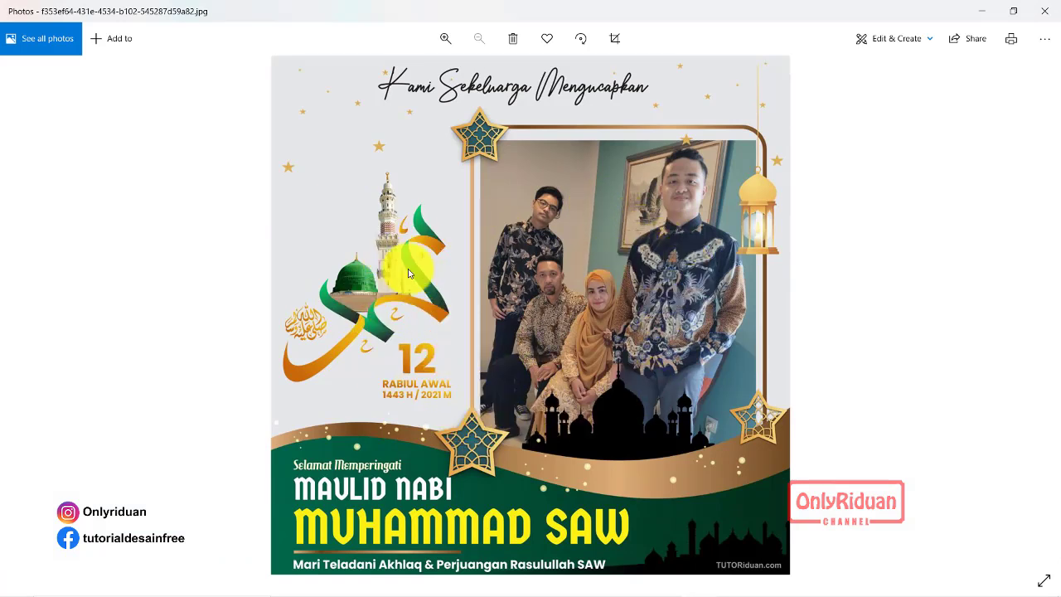
- Close the Photos viewer and minimize Chrome, Photoshop and CorelDRAW
click(1044, 11)
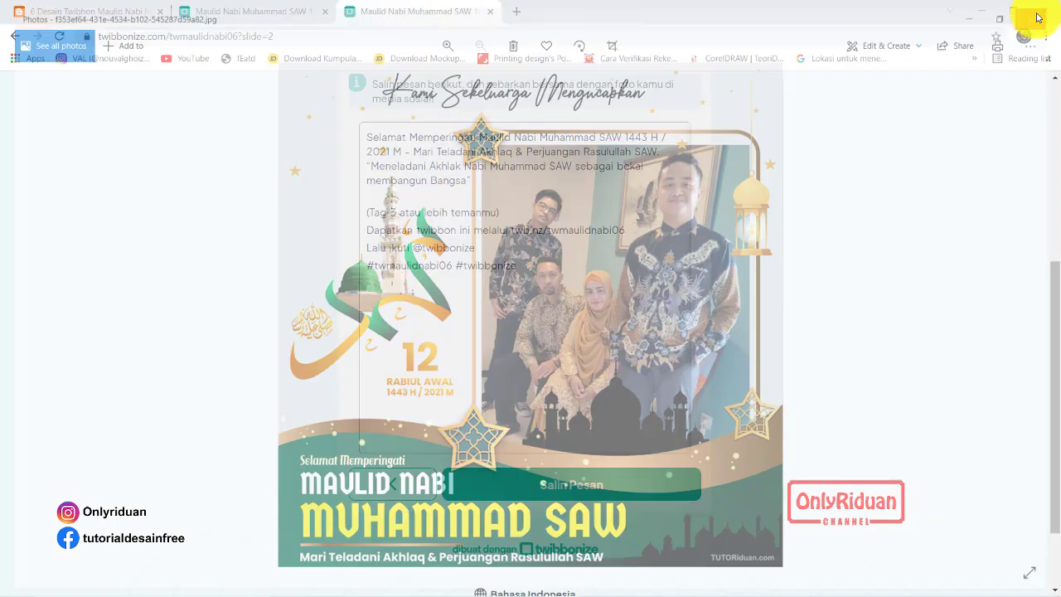
click(982, 11)
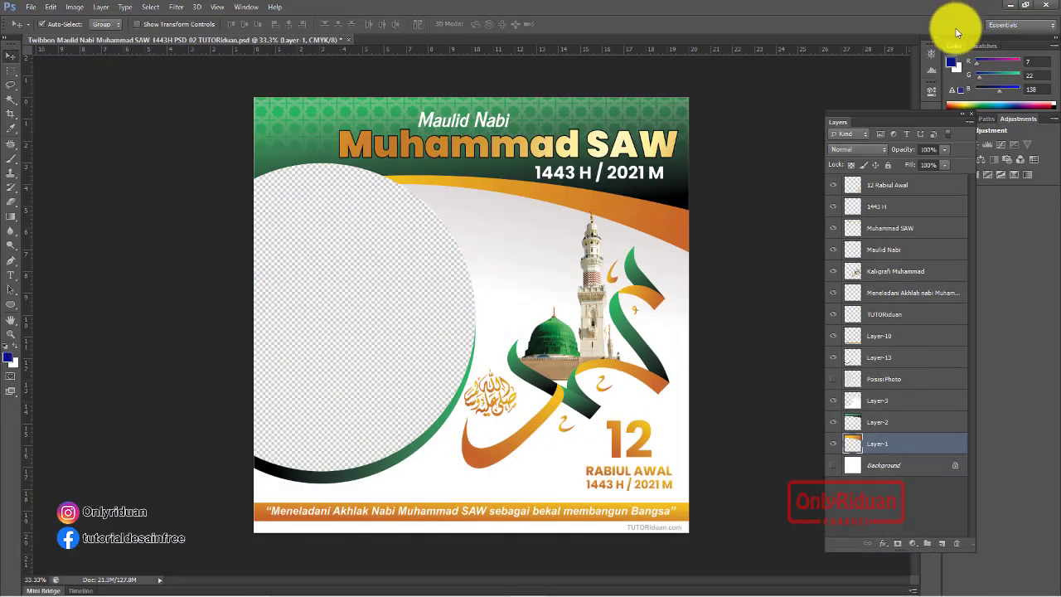
click(1005, 8)
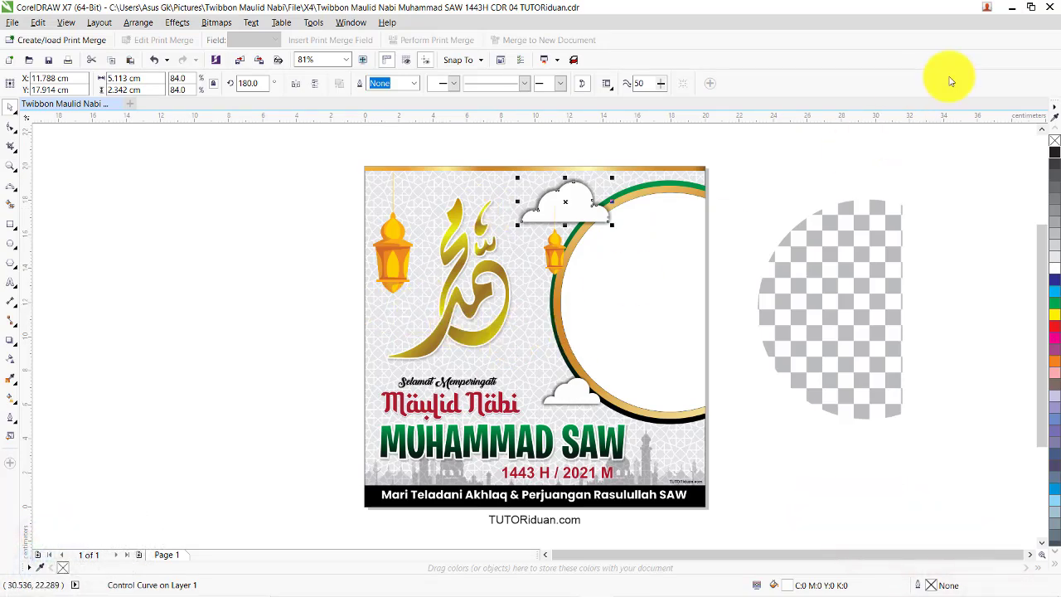
click(1006, 11)
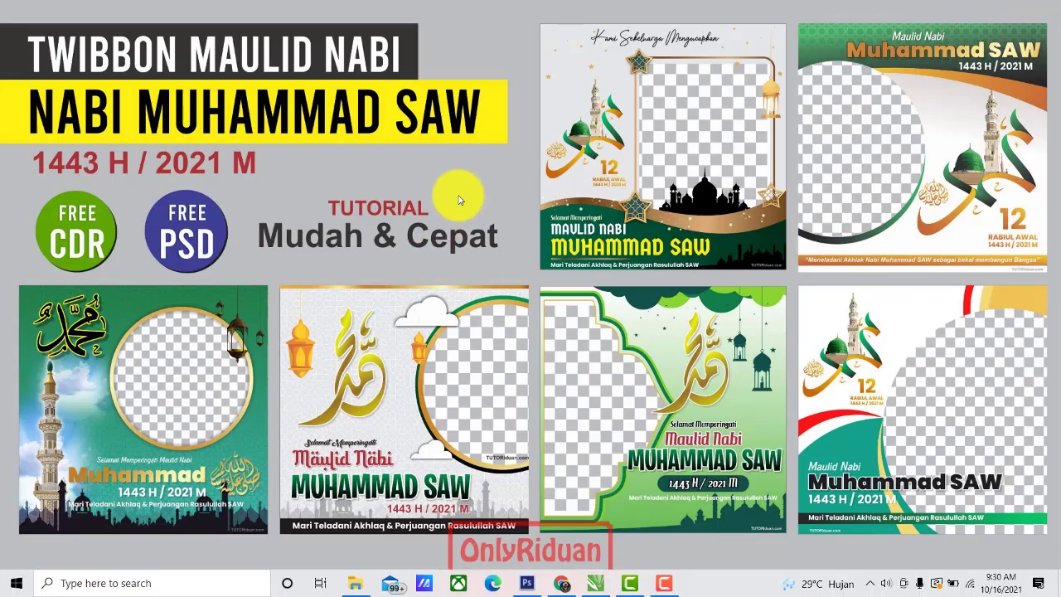